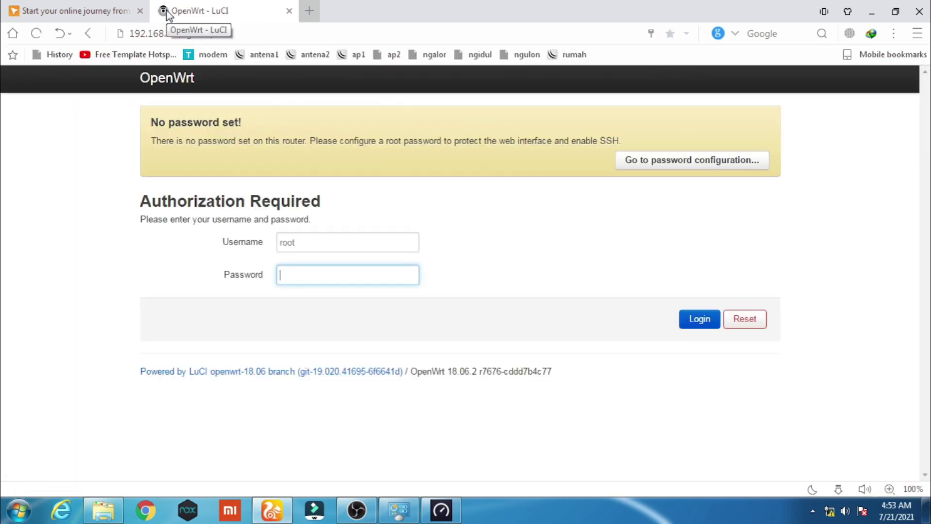
Log in to the router as root, then look over the status overview and the software packages page
click(705, 320)
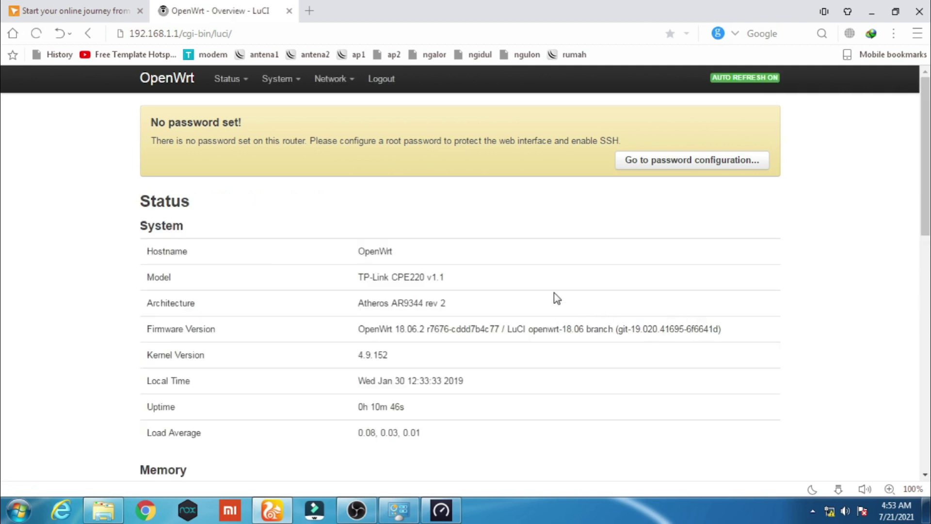
scroll(541, 290, down, 5)
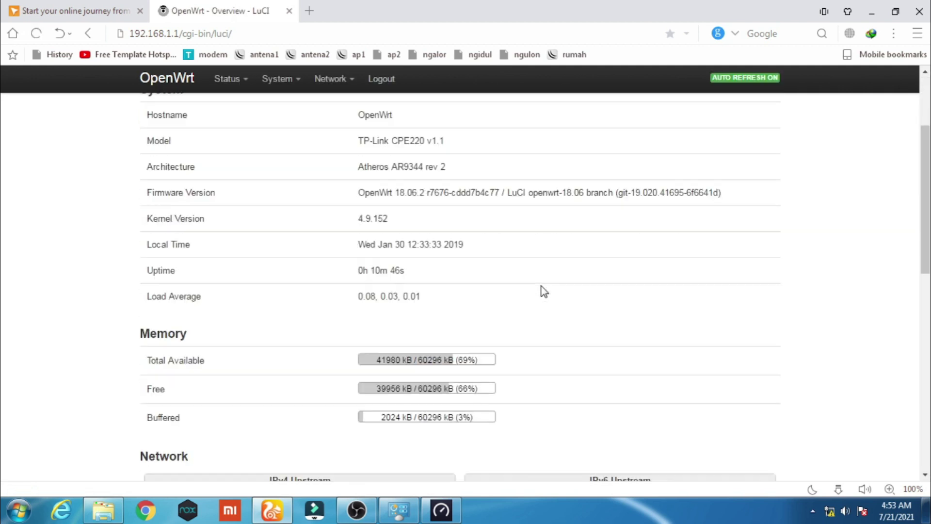
scroll(544, 291, down, 8)
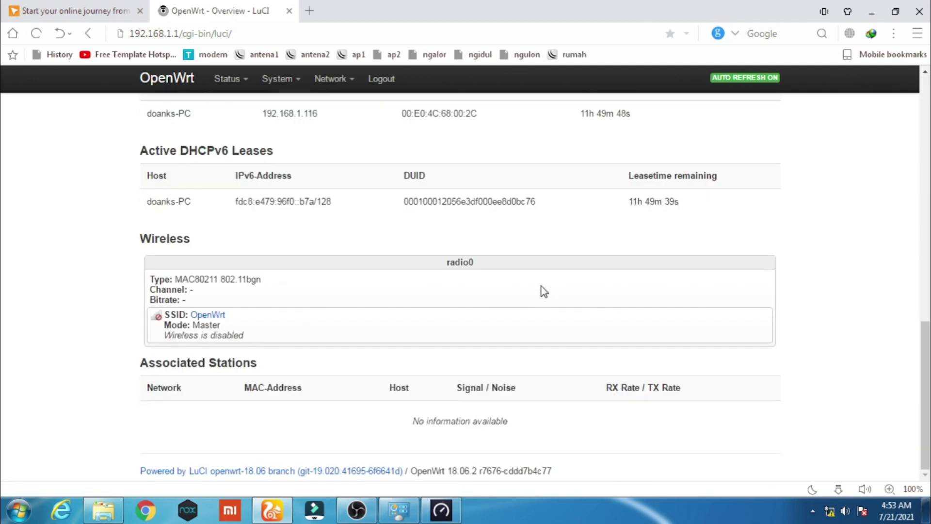
scroll(544, 291, up, 13)
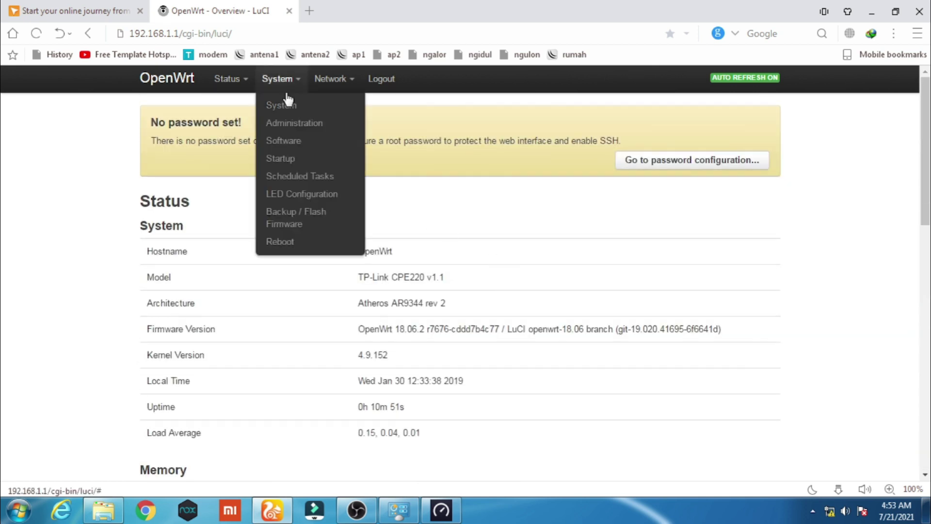
mouse_move(256, 90)
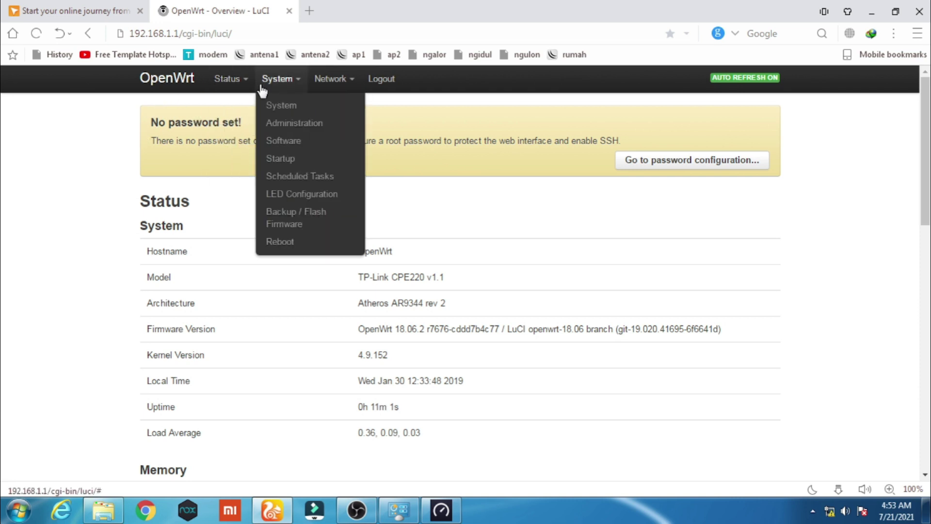
click(278, 141)
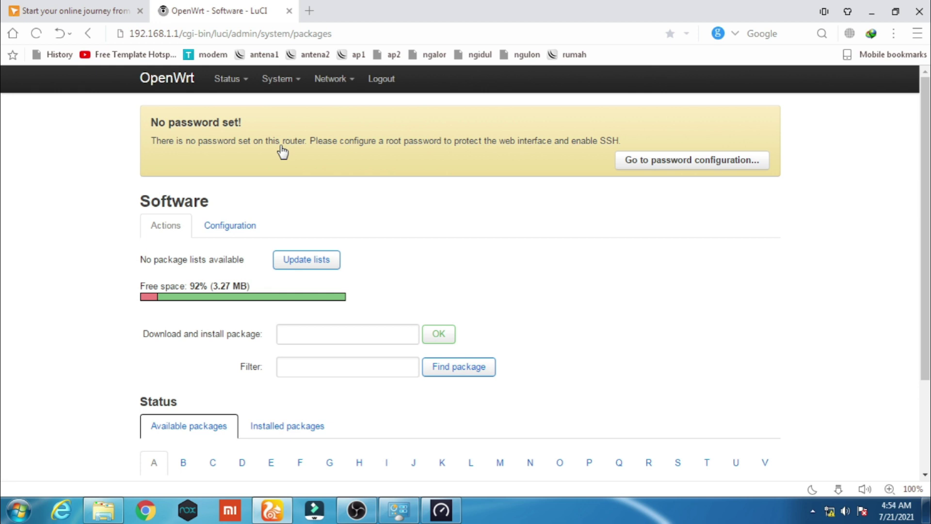
Open the LAN interface's configuration and set its IPv4 address to 192.168.1.101
mouse_move(330, 79)
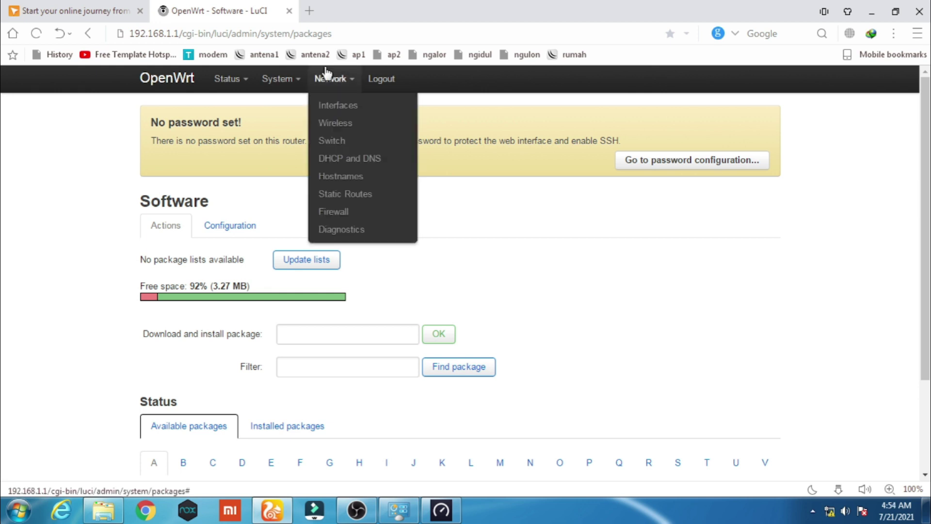
click(333, 106)
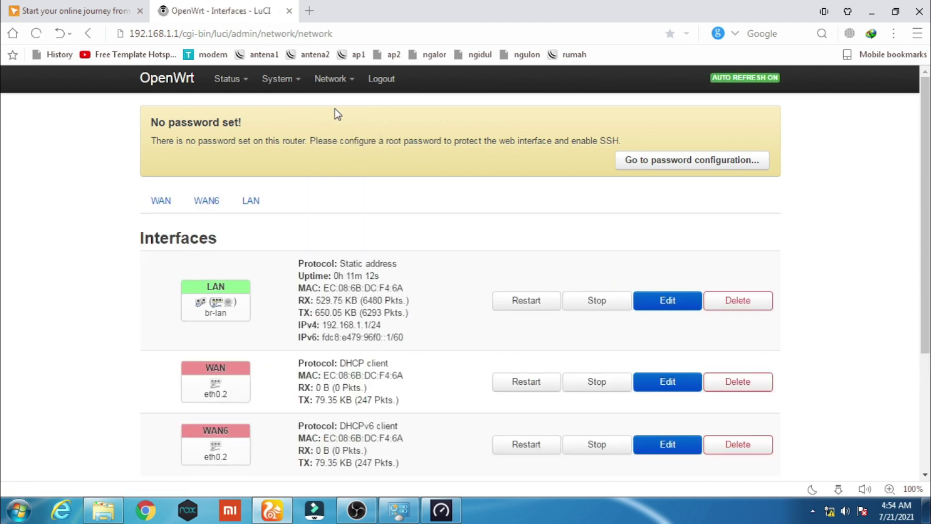
click(651, 301)
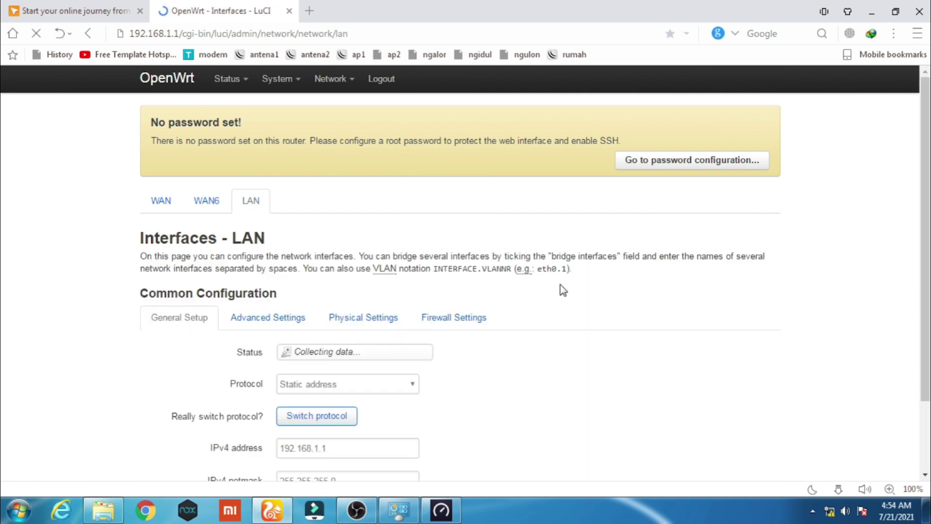
scroll(489, 269, down, 3)
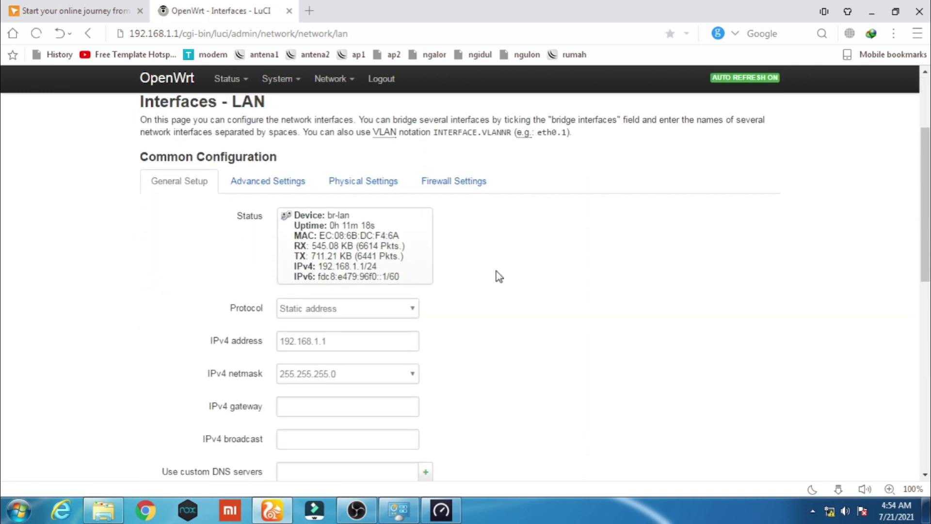
click(350, 344)
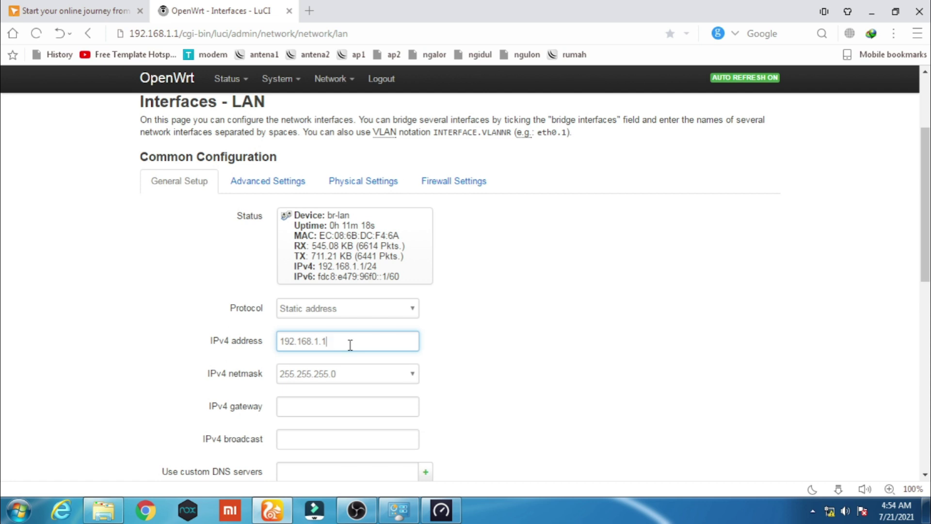
text(01)
Set the LAN interface's first custom DNS server to 8.8.8.8
scroll(364, 366, down, 2)
click(312, 340)
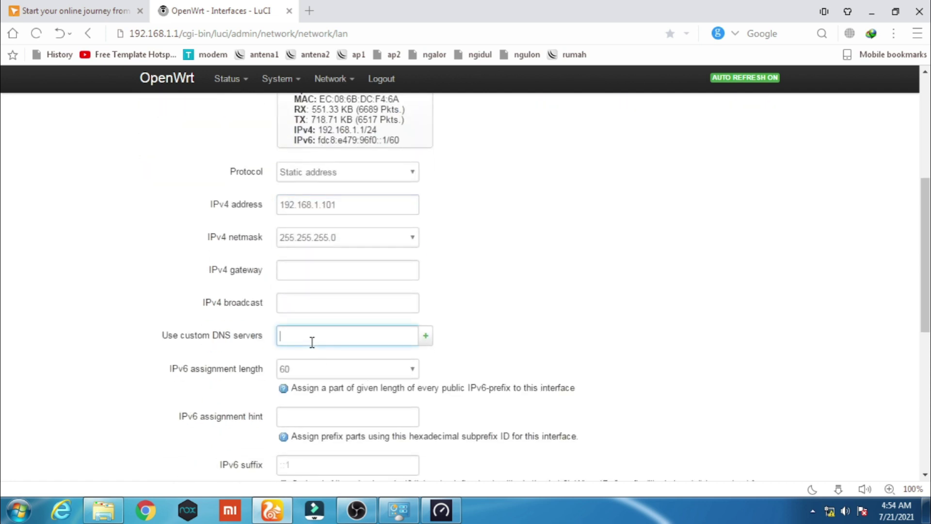
text(8)
key(Down)
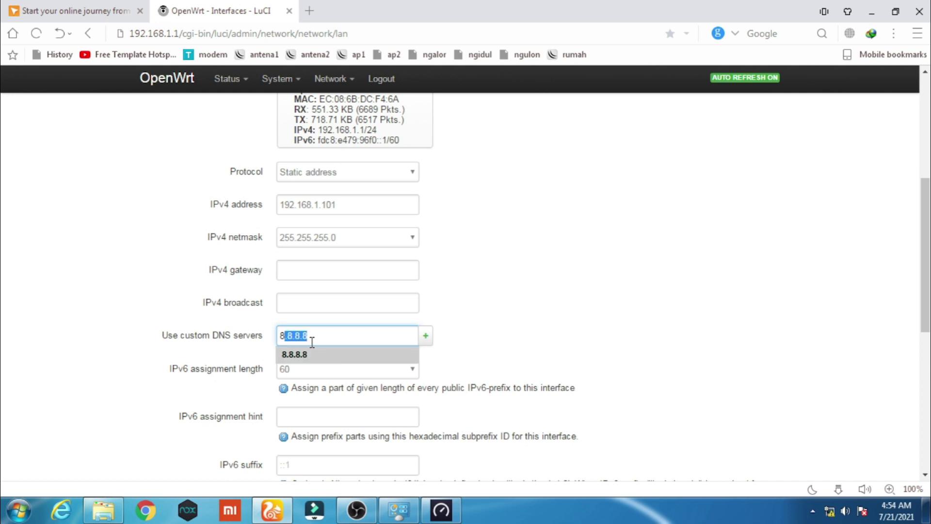
key(Right)
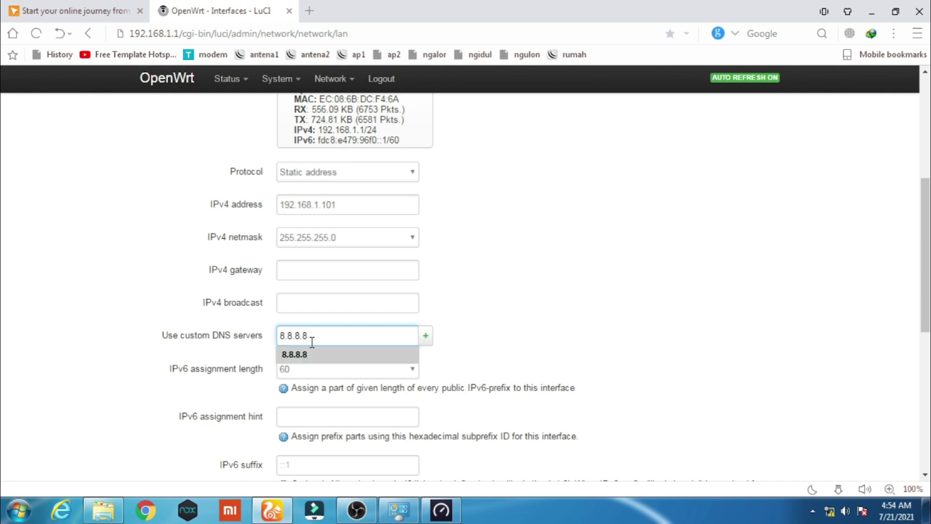
Add 8.8.4.4 as a second custom DNS server for the LAN interface
click(425, 339)
text(8)
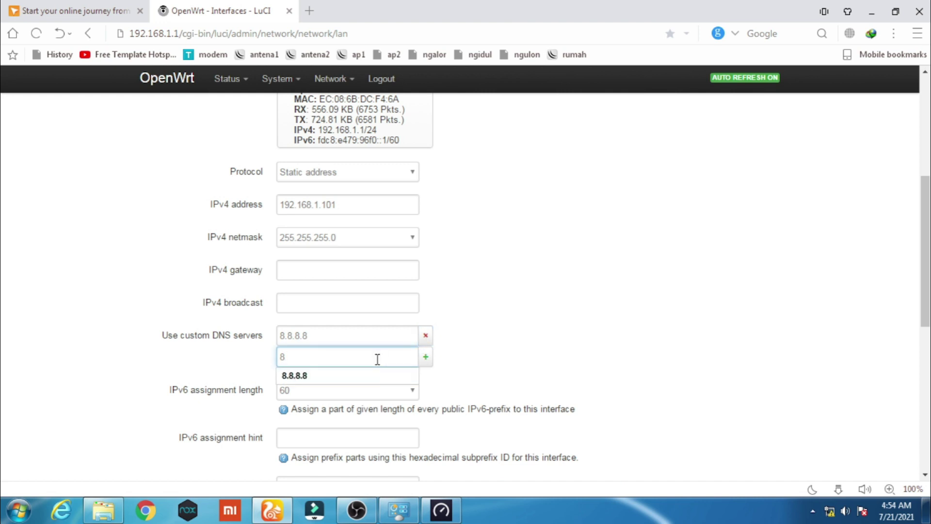
key(Down)
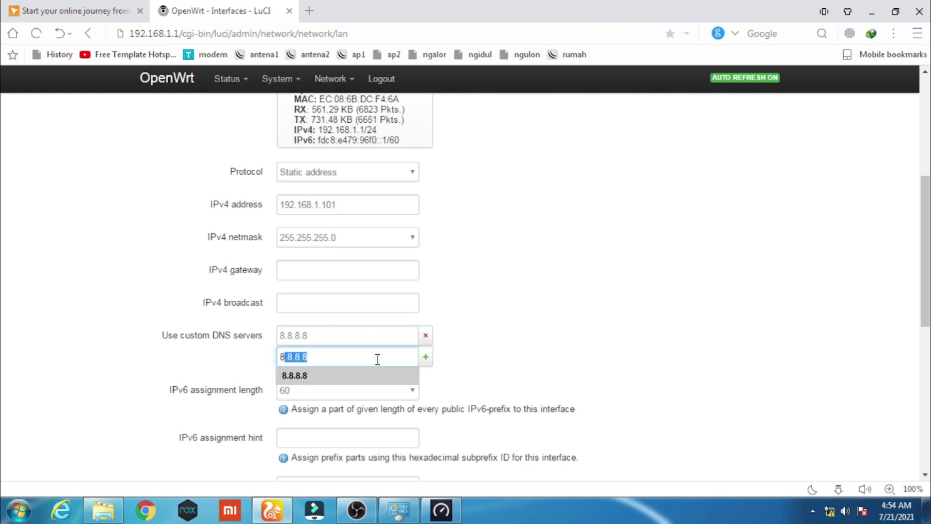
key(Right)
key(BackSpace)
key(BackSpace)
key(BackSpace)
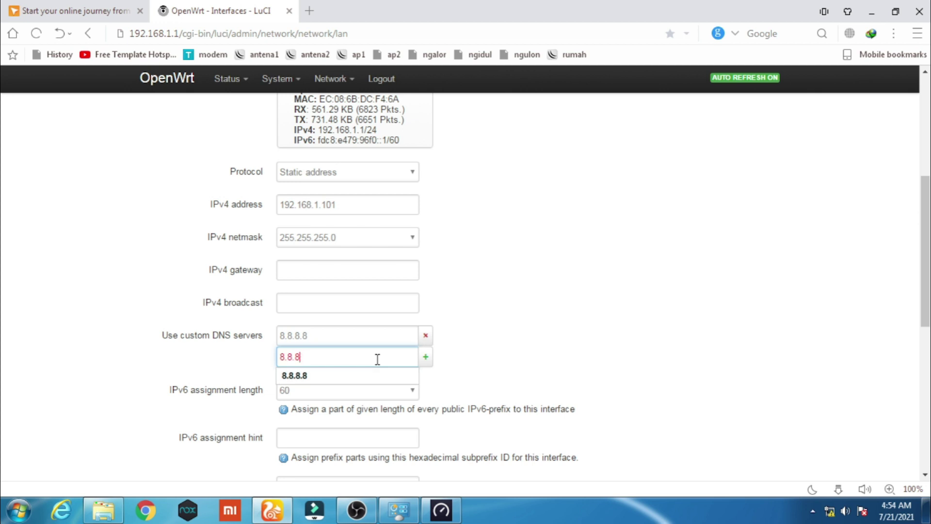
text(4.4)
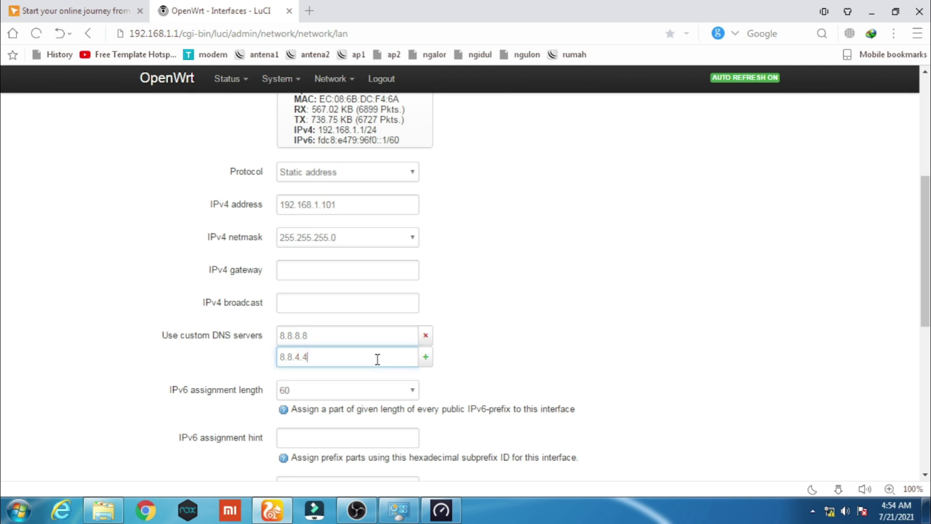
click(461, 354)
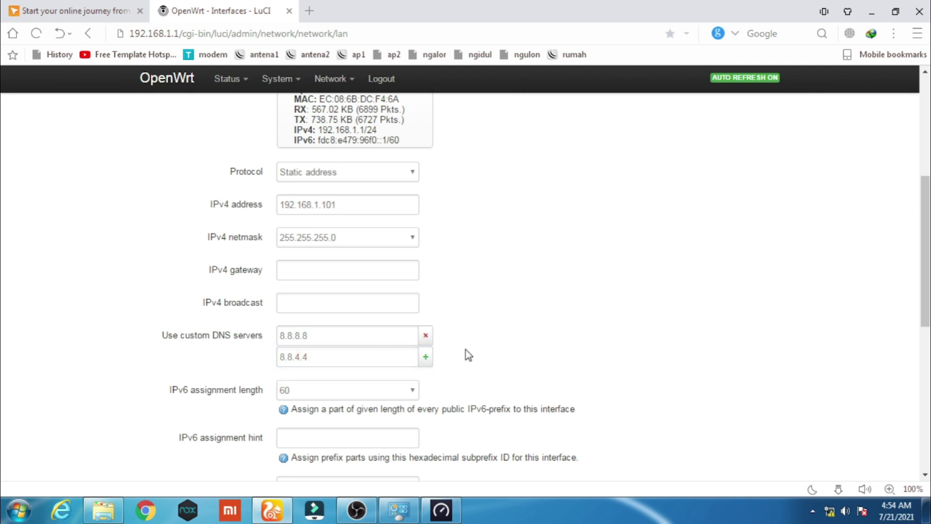
Save and apply the LAN interface changes, forcing them through with an unchecked apply
scroll(466, 354, down, 3)
scroll(466, 354, down, 4)
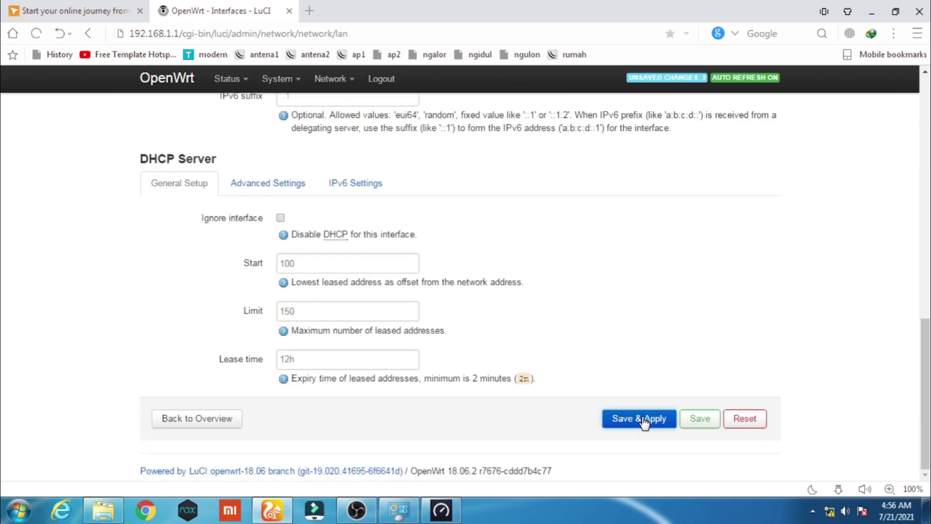
click(643, 420)
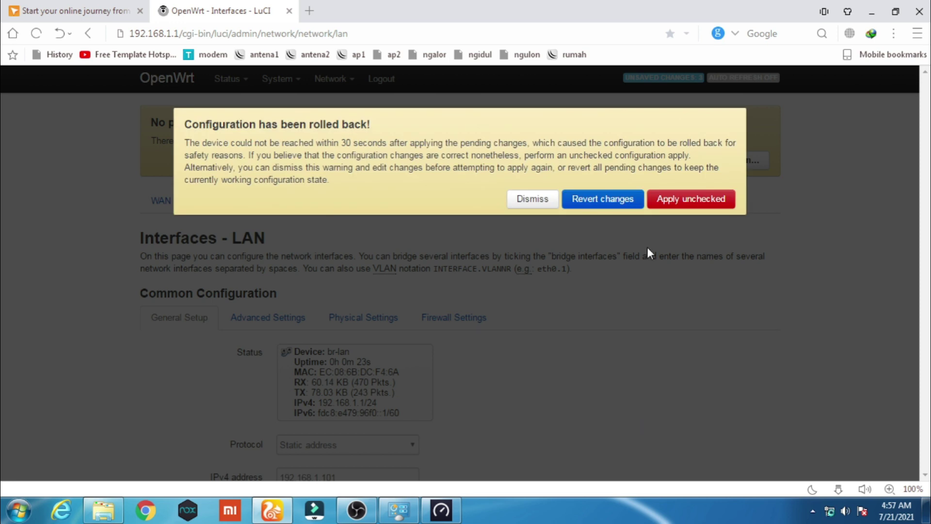
click(678, 204)
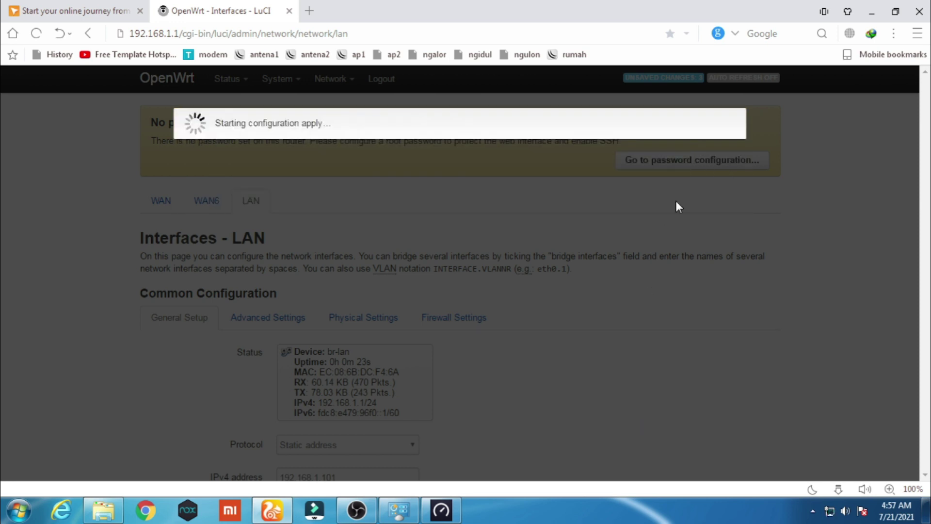
Open 192.168.1.101/cgi-bin/luci in a new browser tab and log in to the router as root
click(311, 13)
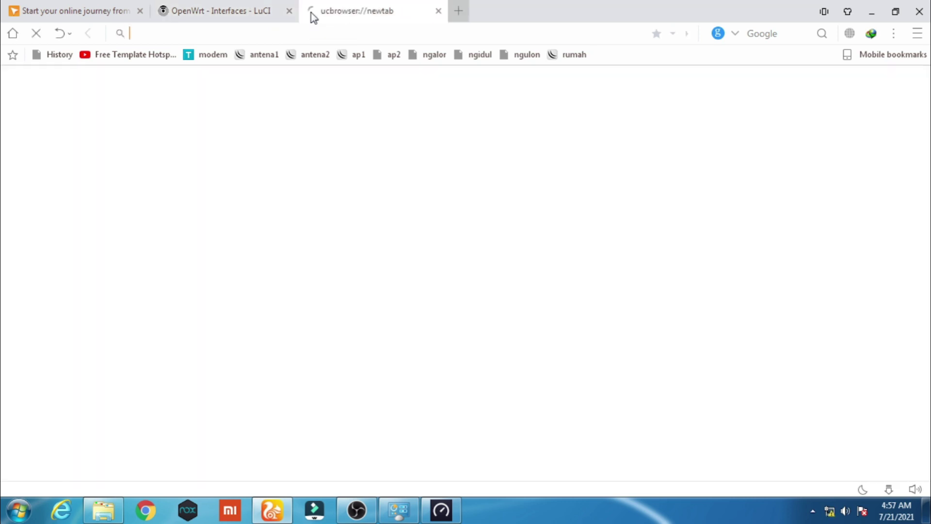
click(199, 14)
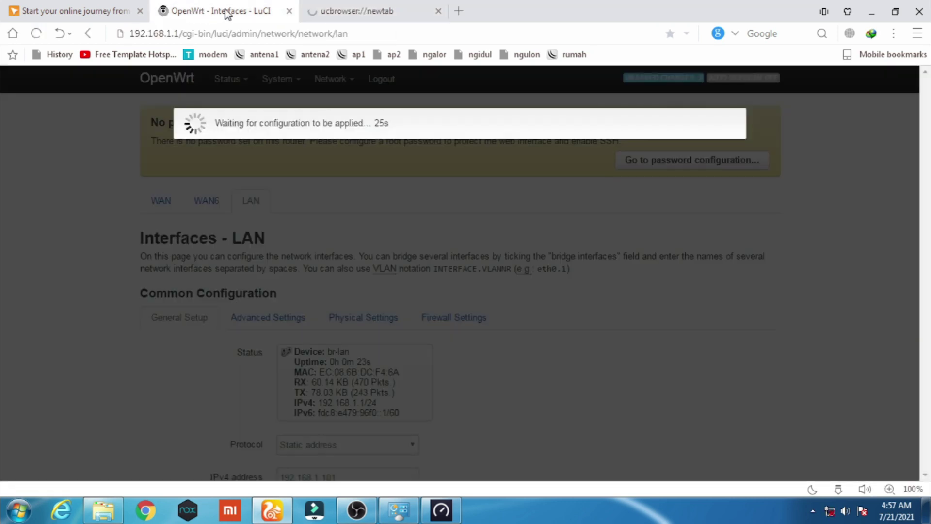
click(369, 9)
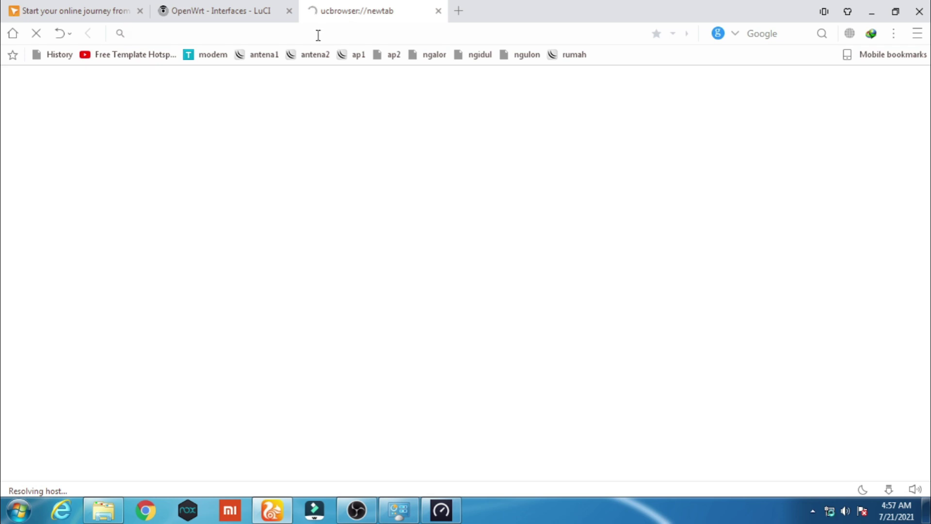
text(192.168.1.101/cgi-bin/luci)
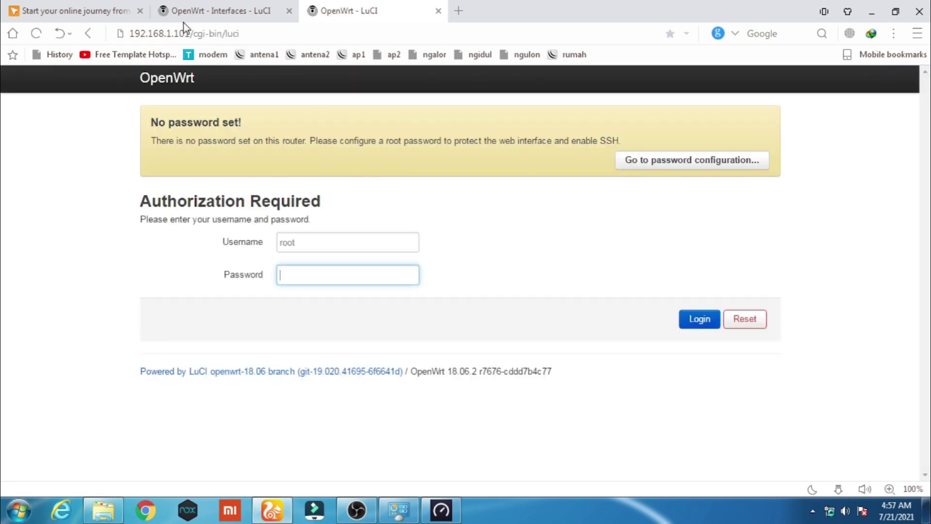
click(197, 12)
click(327, 10)
click(688, 325)
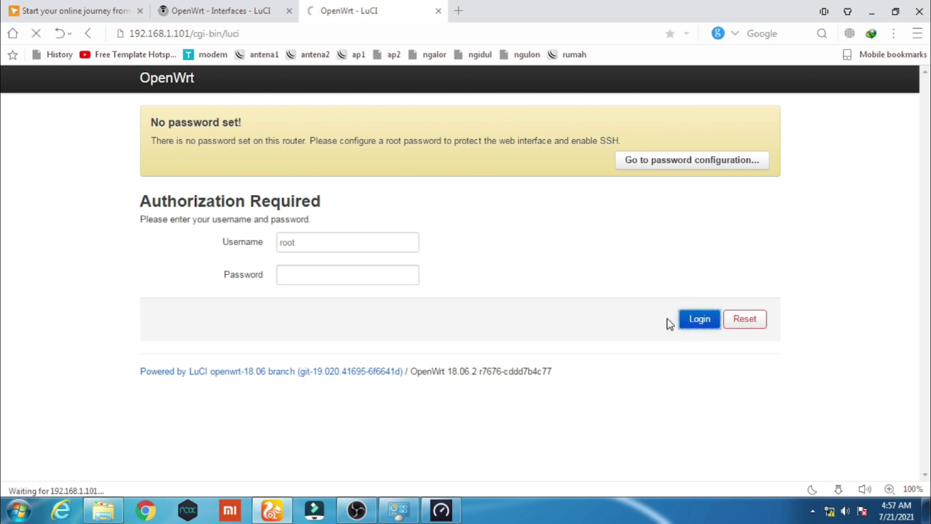
Open the network interfaces overview and check the LAN, WAN and WAN6 entries
mouse_move(337, 80)
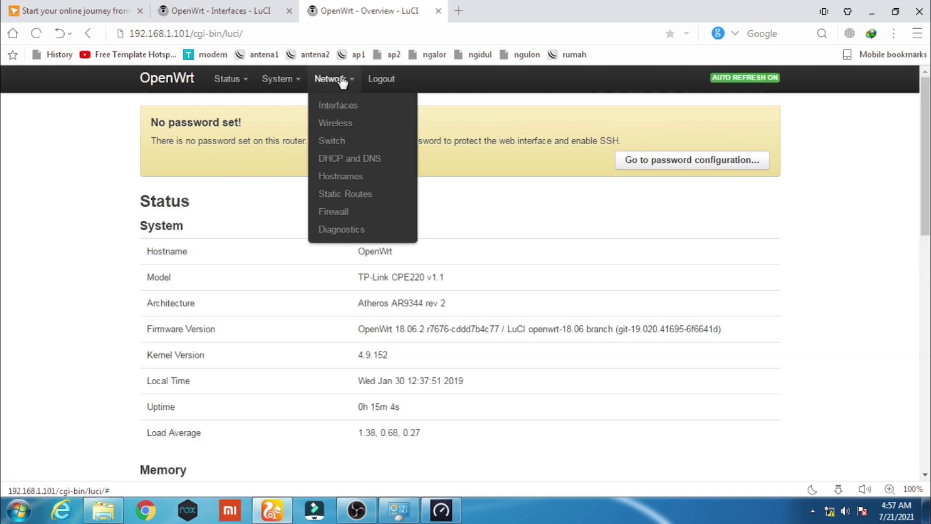
click(342, 109)
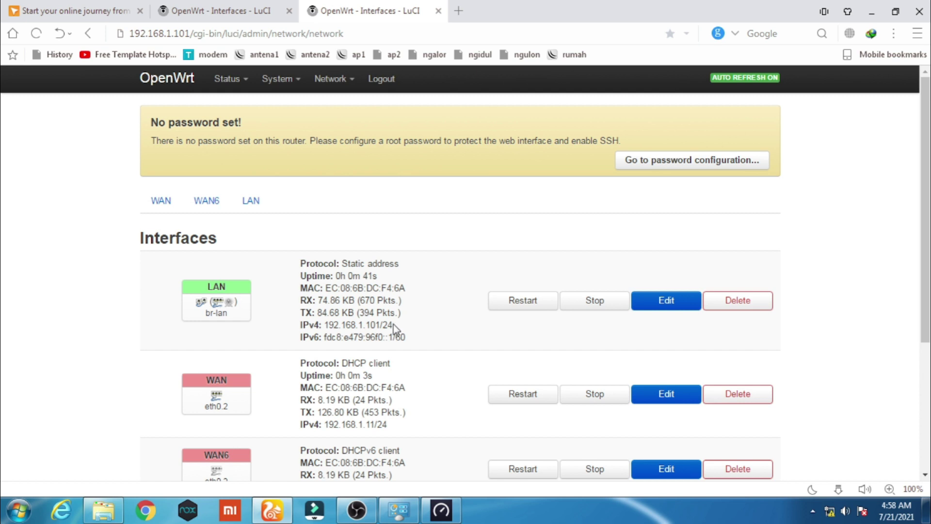
scroll(396, 329, down, 1)
scroll(394, 324, down, 1)
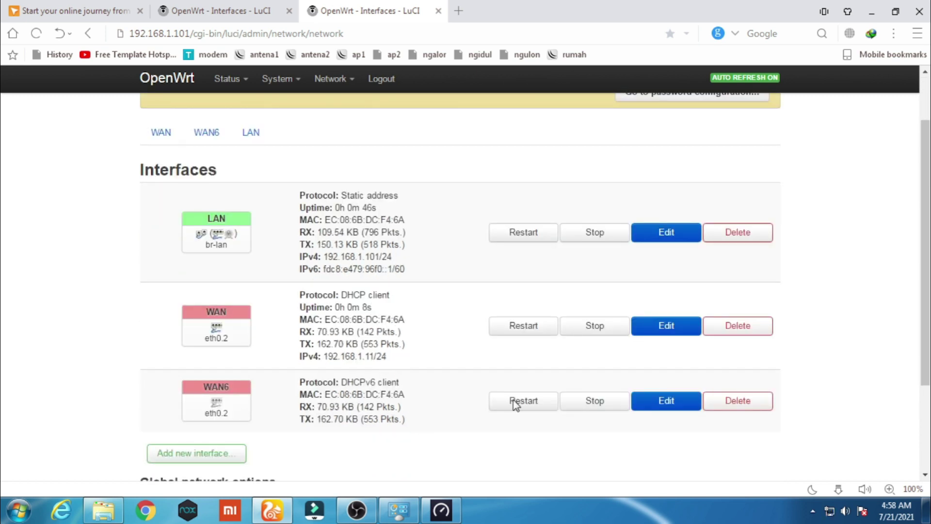
Minimize the browser and launch PuTTY by searching for it among the installed programs
click(872, 12)
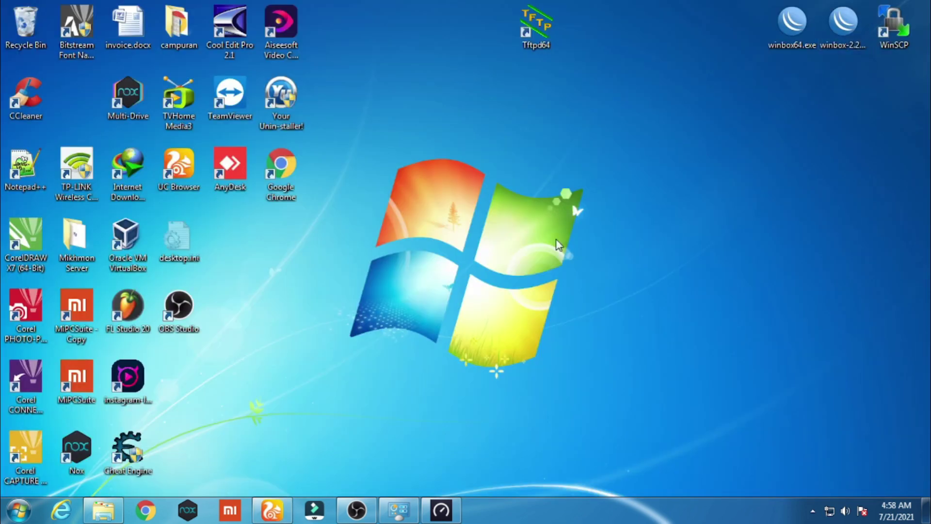
click(19, 515)
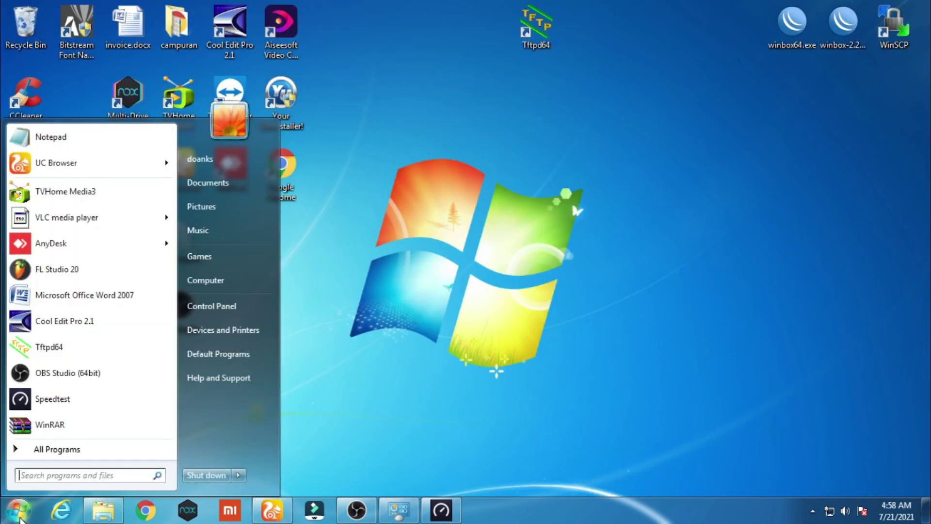
text(pu)
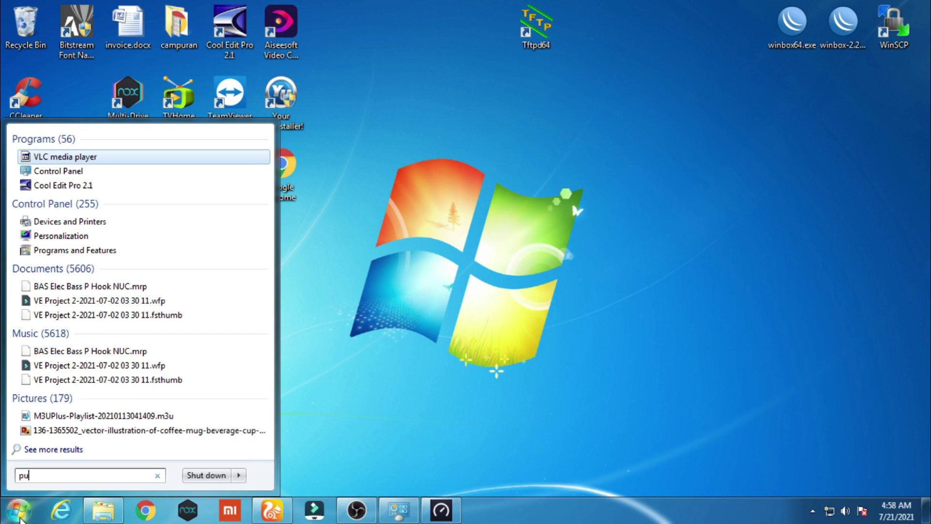
click(54, 157)
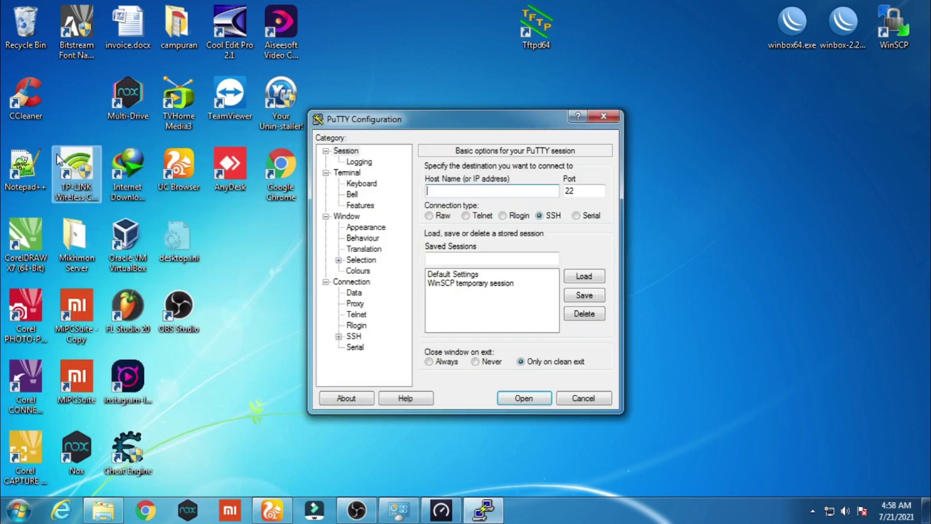
Open an SSH session to 192.168.1.101 on port 22 and log in as root
text(1)
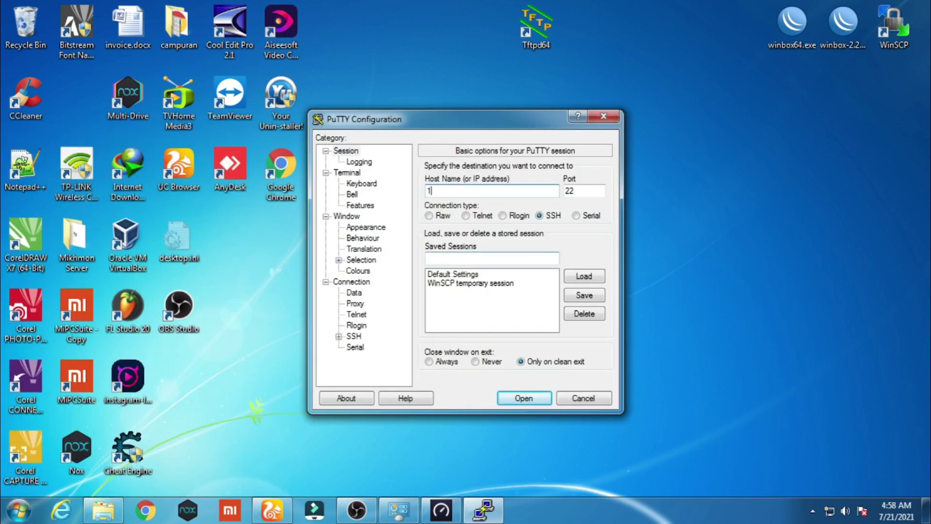
text(92.168.1.101)
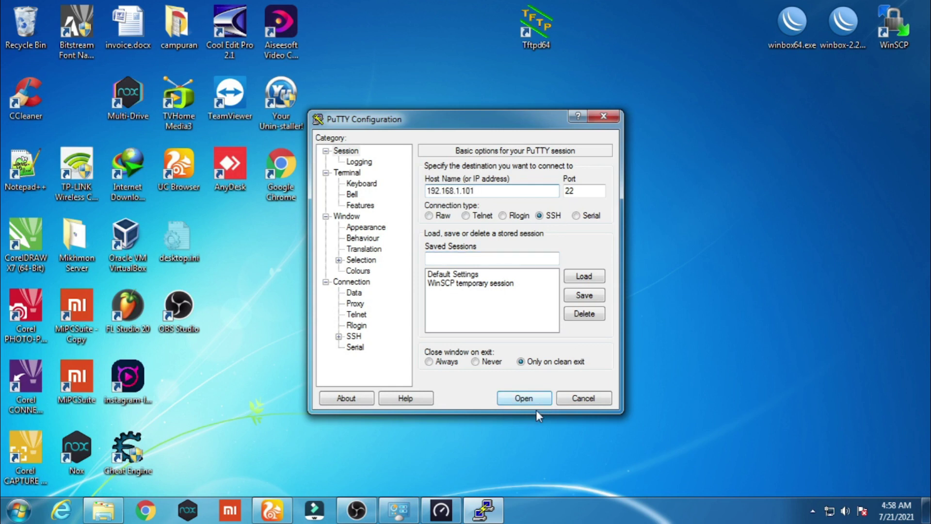
click(524, 399)
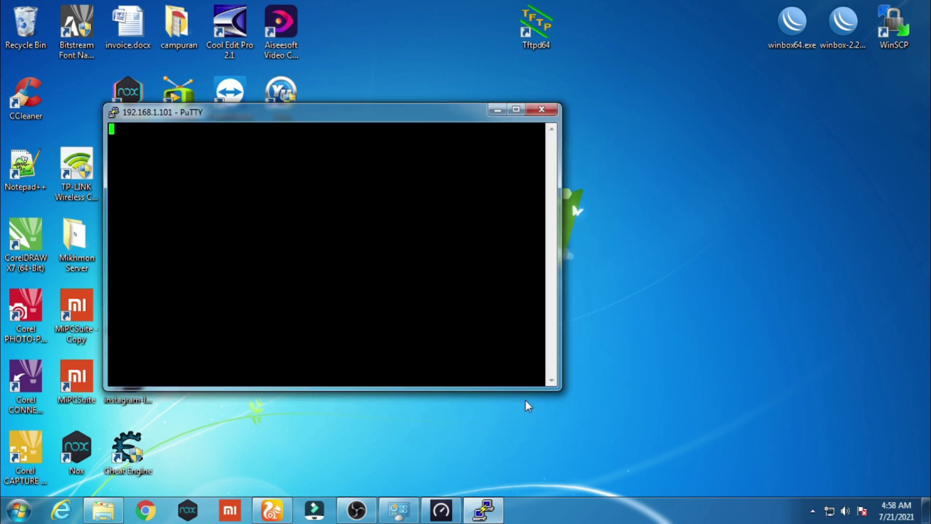
click(381, 375)
text(root)
key(Return)
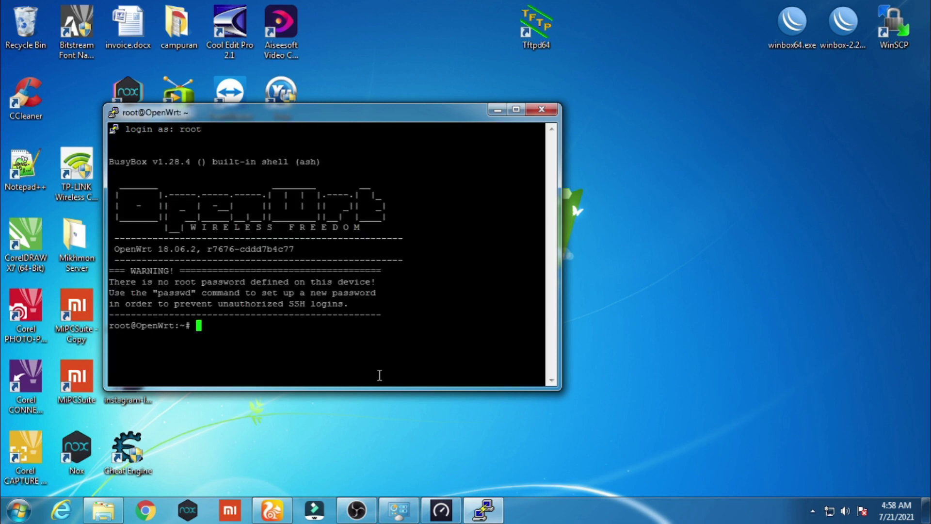
Ping goolge.com from the router's shell to test internet access, and stop the ping after a few replies
text(ping goolge)
text(.com)
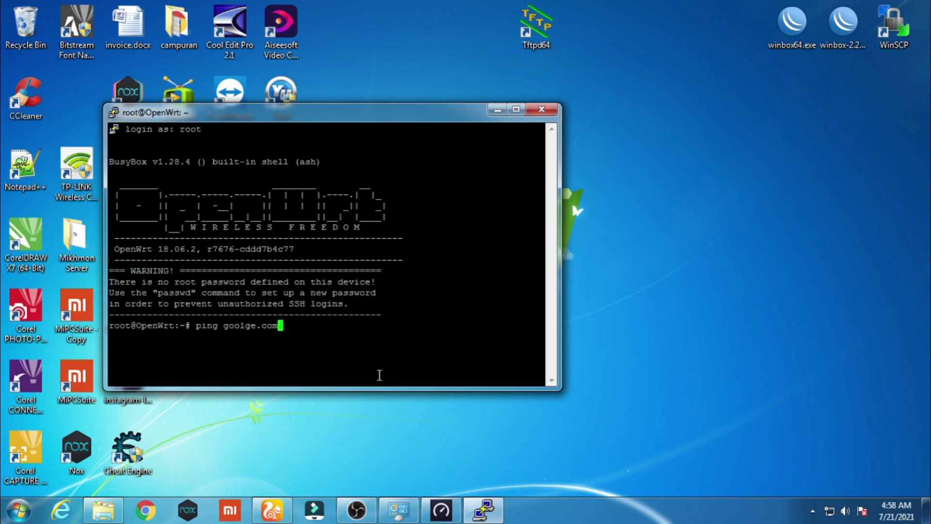
key(Return)
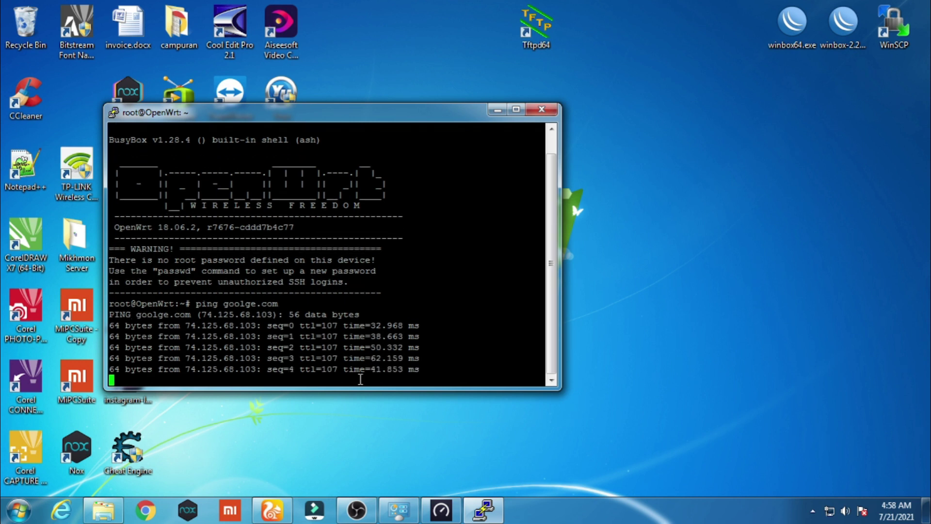
key(ctrl+c)
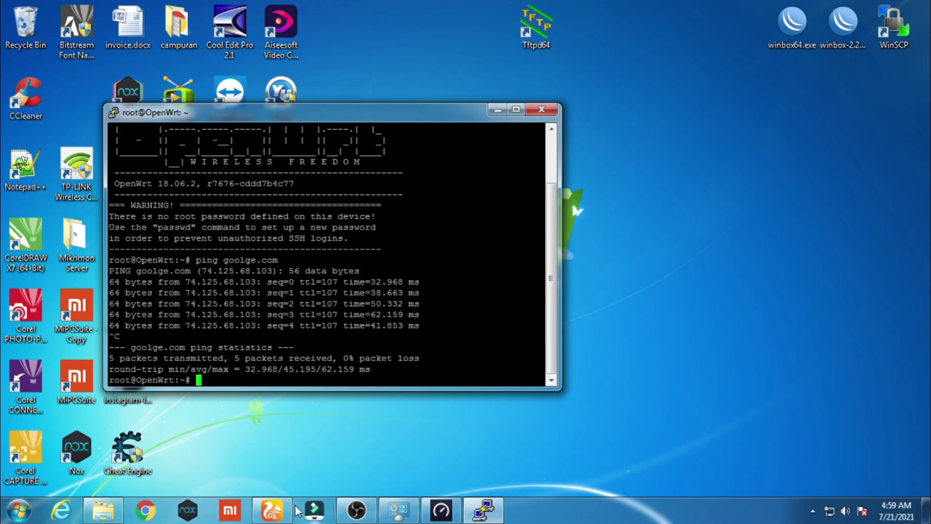
Switch back to the browser, update the package lists on LuCI's Software page, and close the old Interfaces tab
click(272, 510)
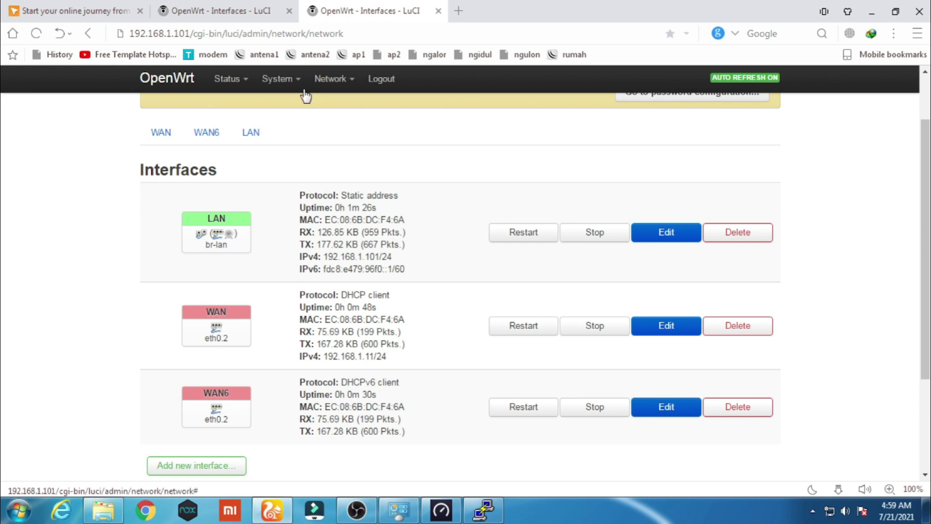
mouse_move(301, 87)
click(304, 140)
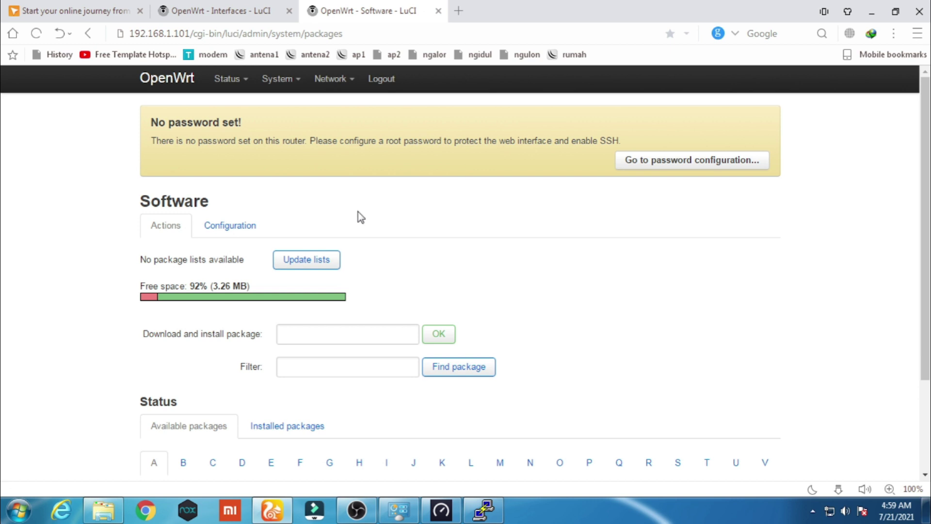
click(334, 262)
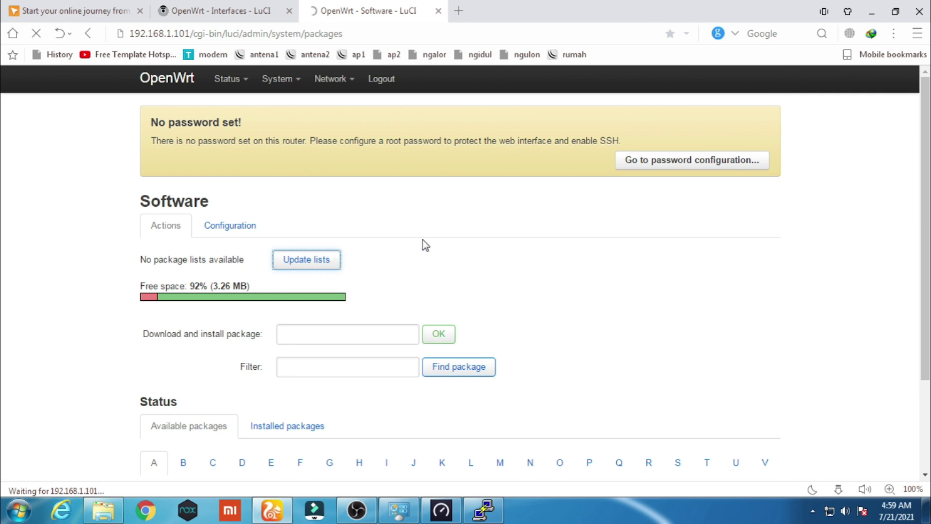
click(289, 10)
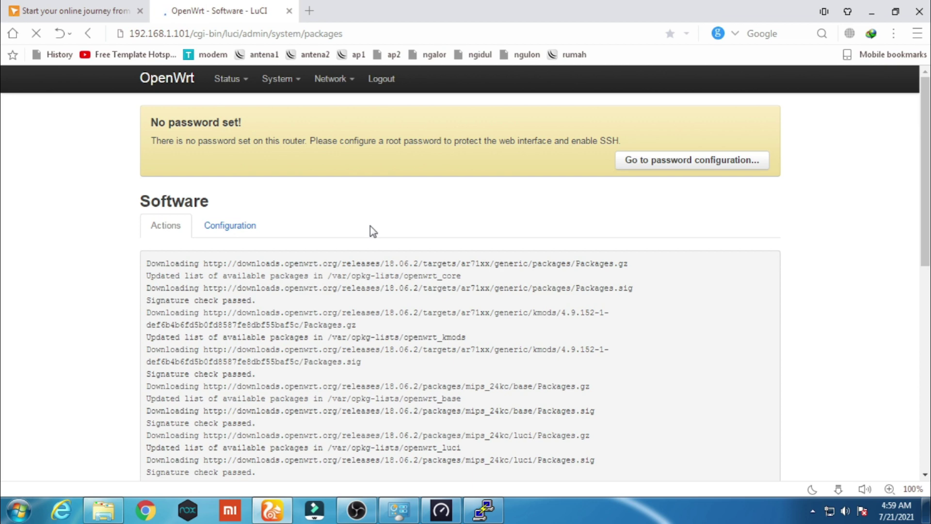
Filter the available packages by mwan3
scroll(372, 232, down, 3)
scroll(373, 231, down, 5)
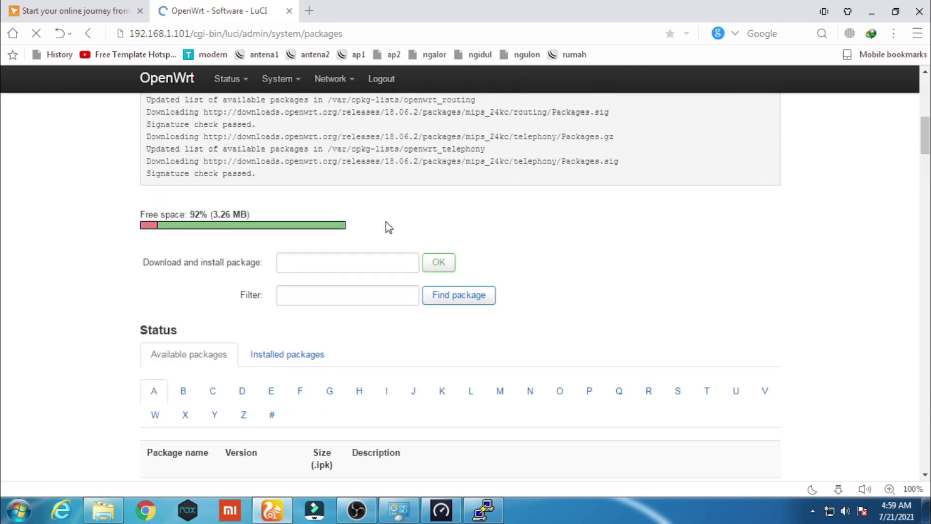
click(359, 299)
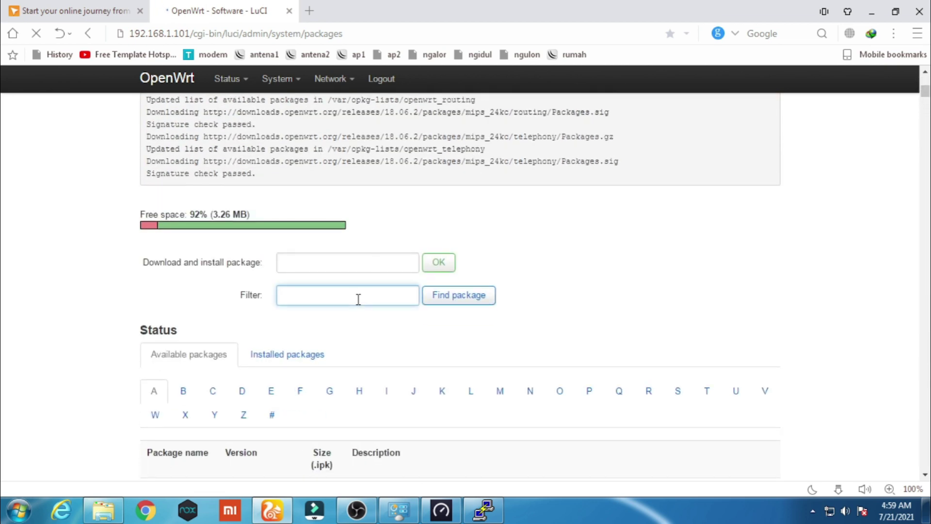
text(m)
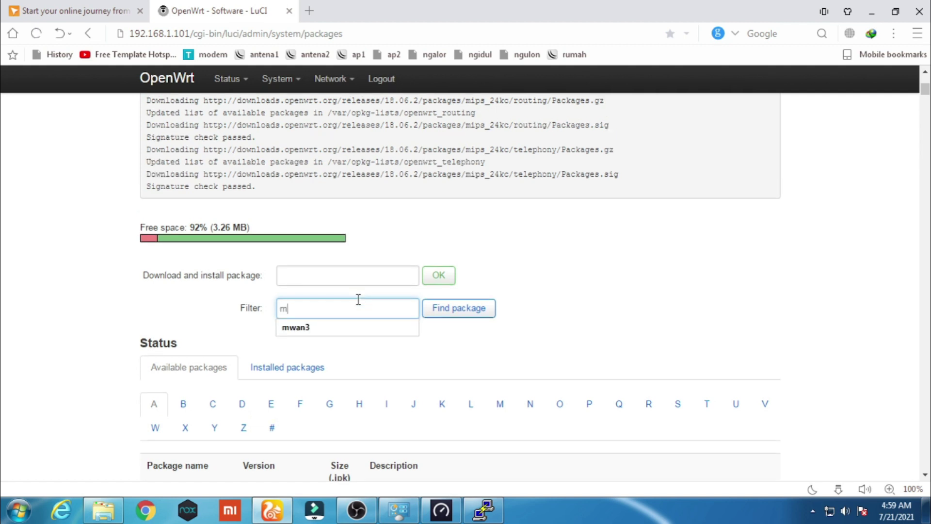
key(Down)
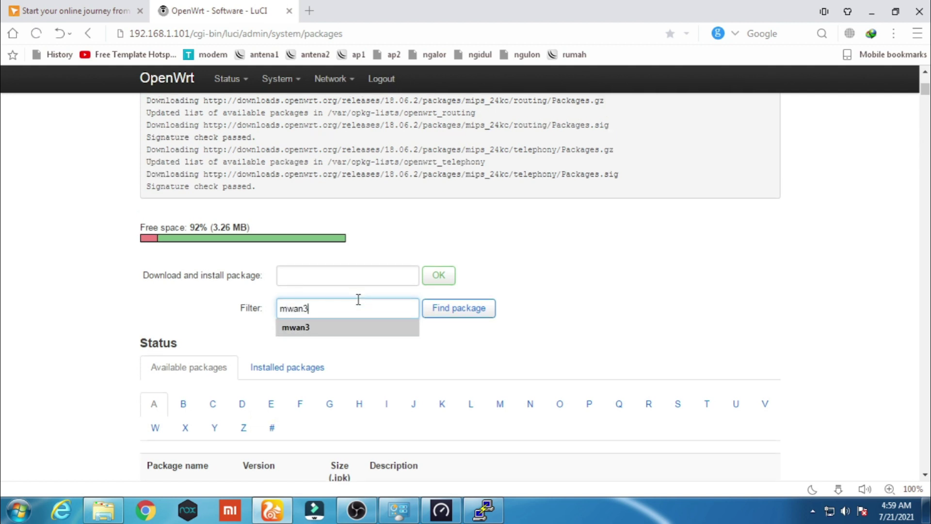
key(Return)
key(Return)
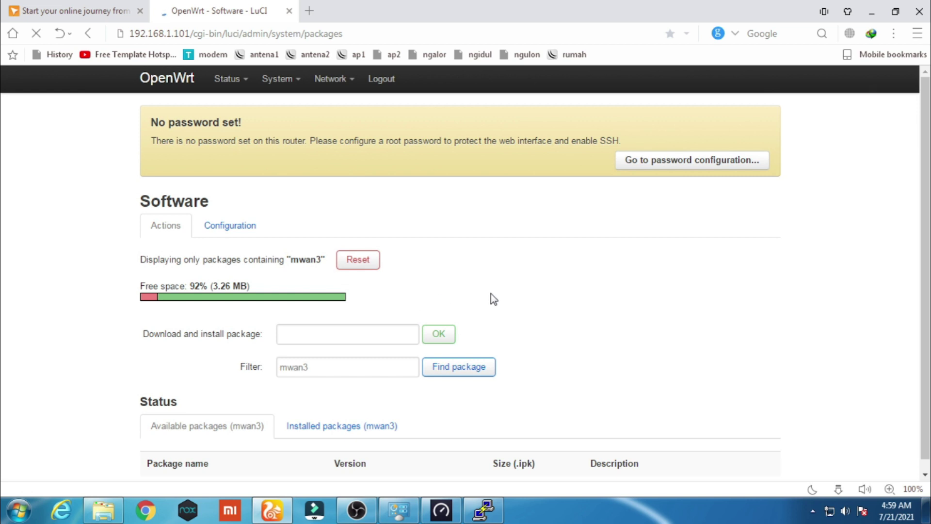
Install the mwan3 package from the filtered list and confirm the installation
scroll(558, 286, down, 7)
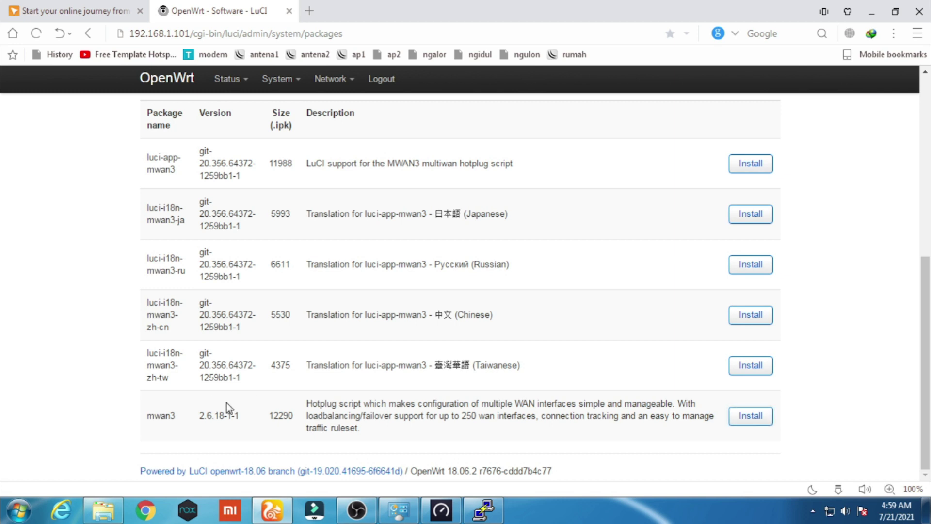
click(735, 422)
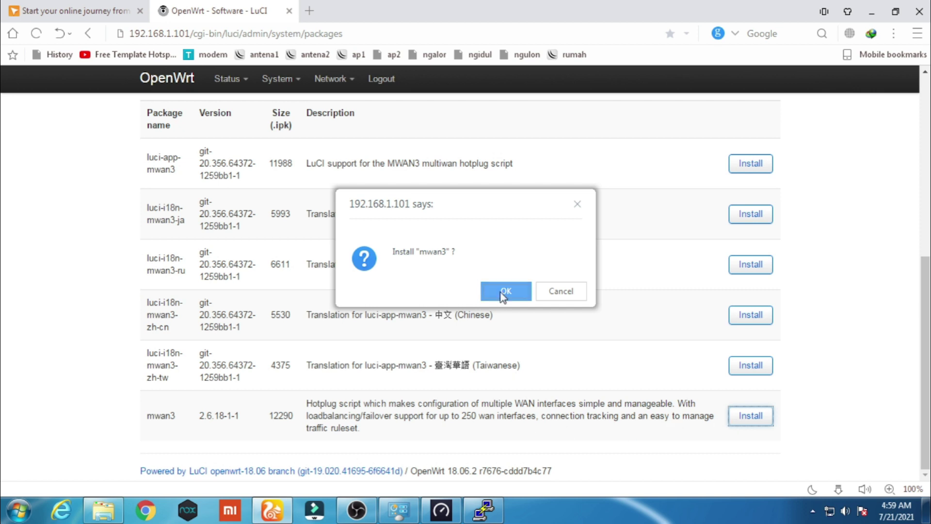
click(501, 292)
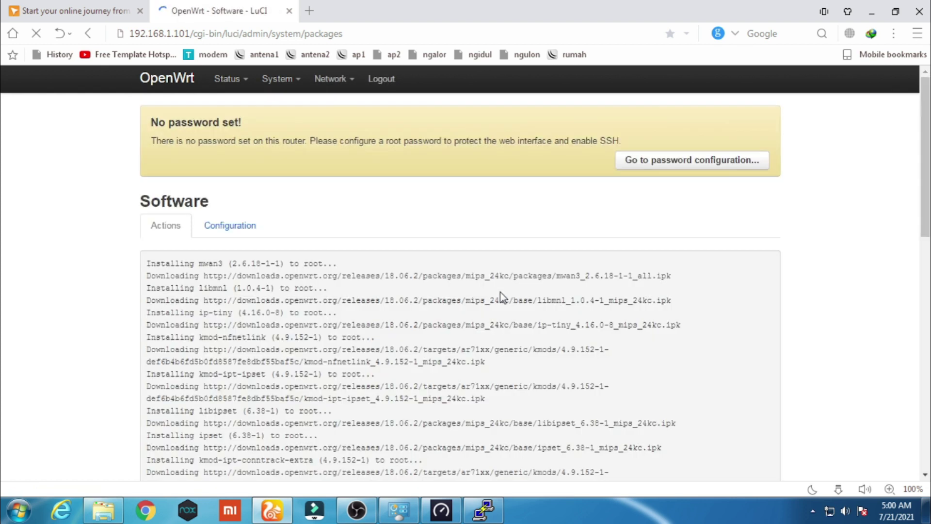
Try to filter the package list by mwan3 again from the installation output page
scroll(533, 282, down, 10)
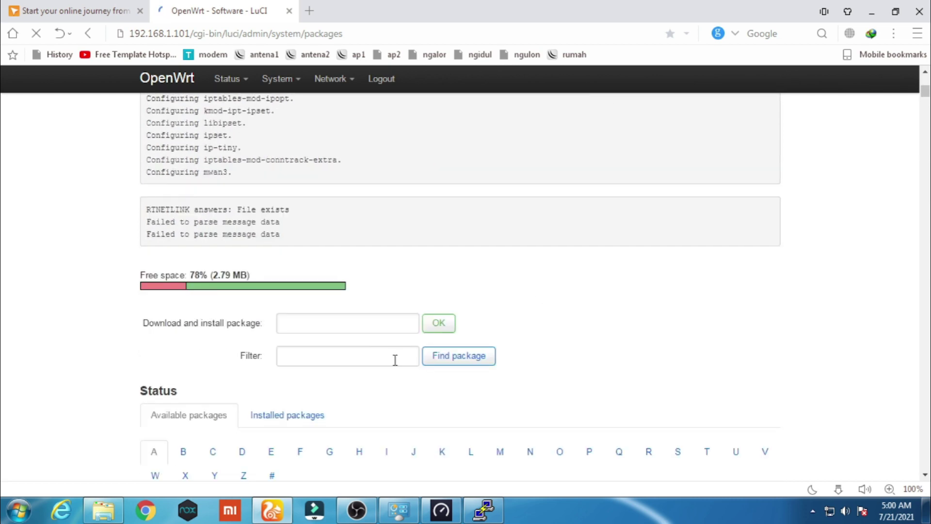
click(353, 358)
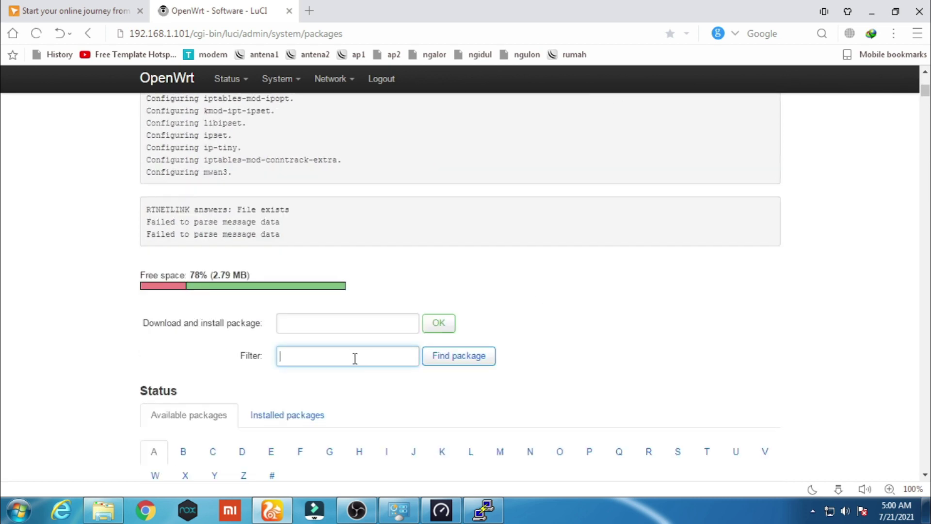
text(m)
click(351, 377)
click(459, 363)
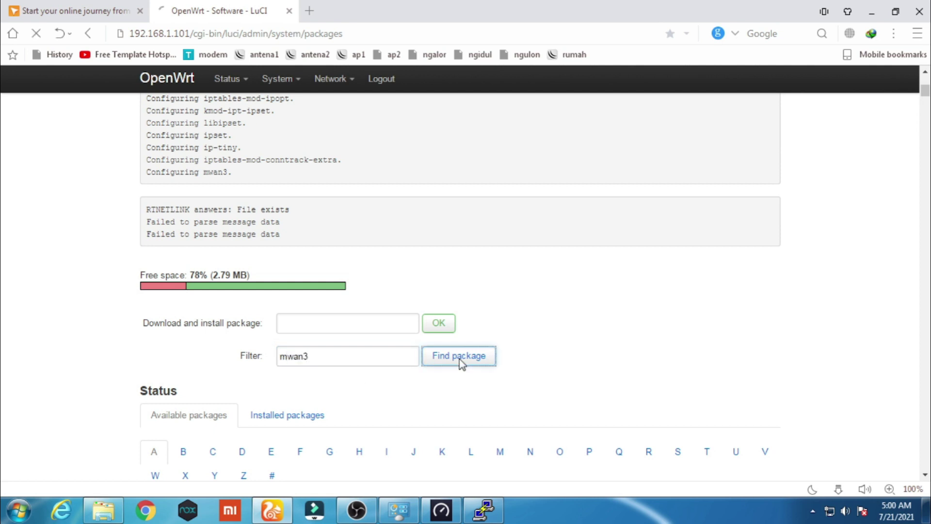
click(687, 317)
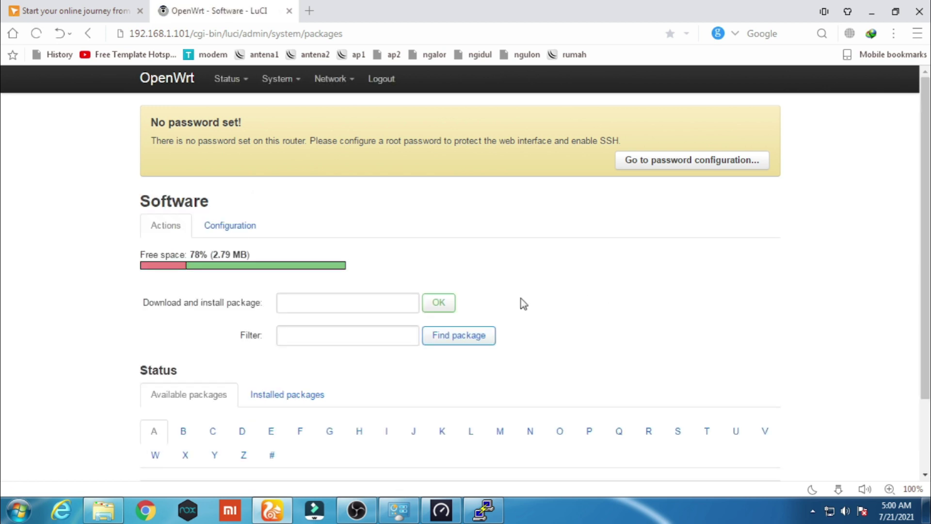
Repeat the package search with the filter mwan3 on the reloaded Software page
text(m)
click(345, 354)
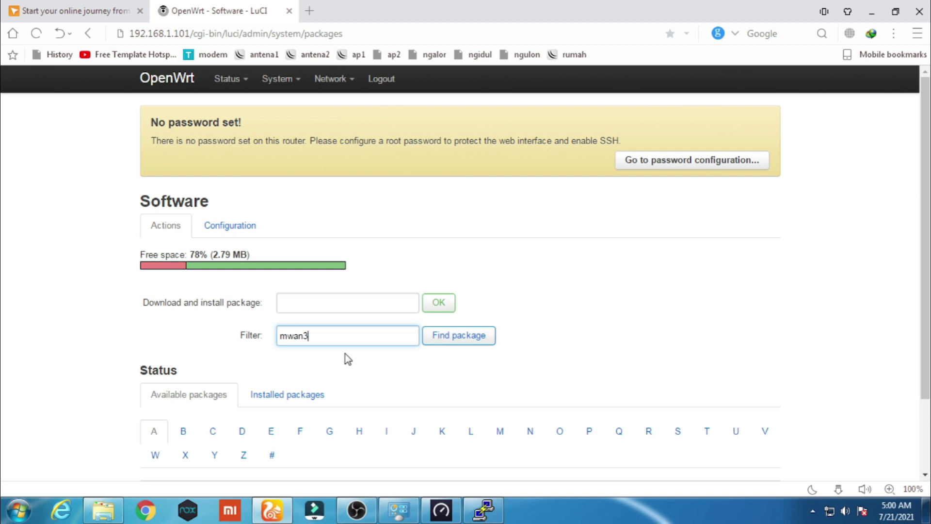
click(443, 335)
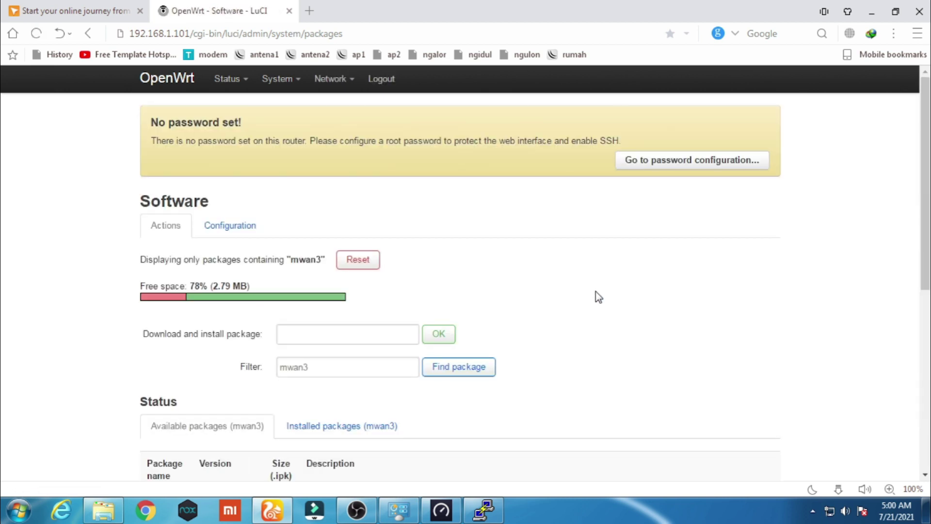
Install the luci-app-mwan3 package and confirm the installation
scroll(599, 297, down, 3)
scroll(614, 294, down, 3)
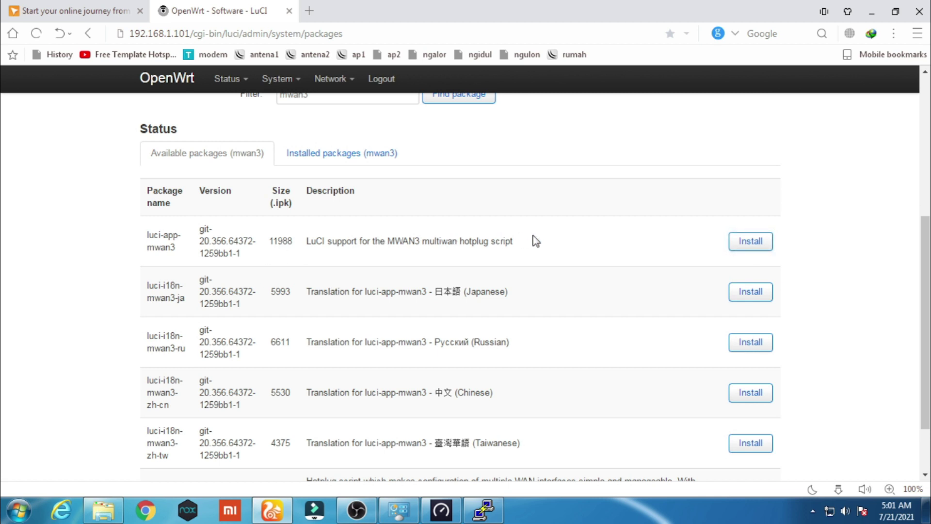
click(732, 242)
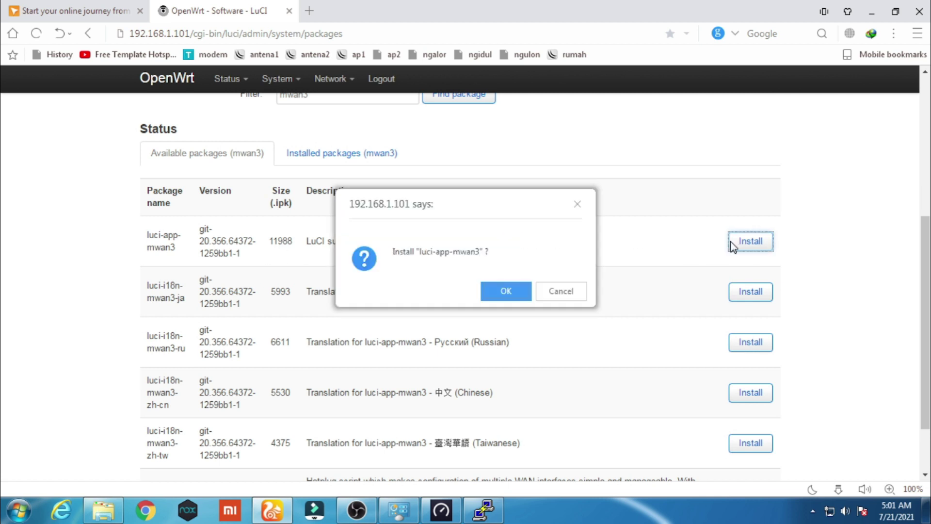
click(502, 291)
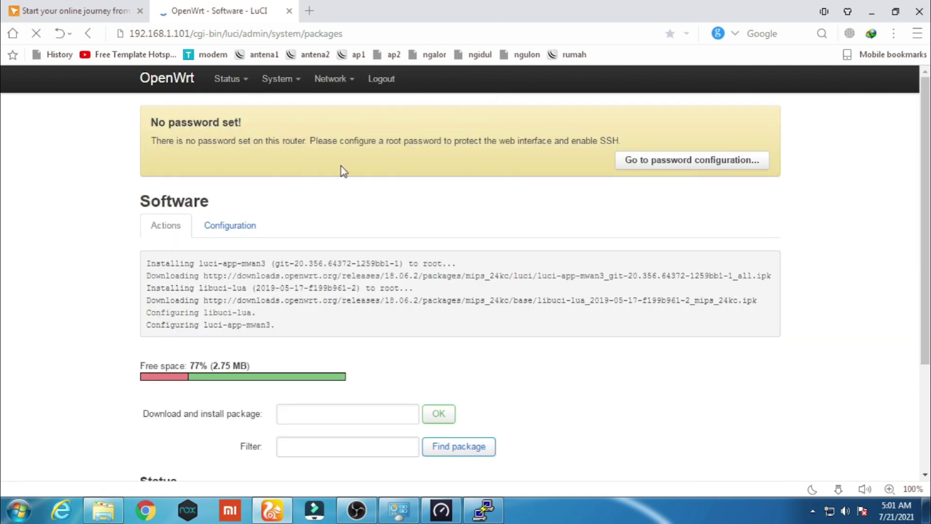
Filter the software package list by wpad
scroll(356, 173, down, 3)
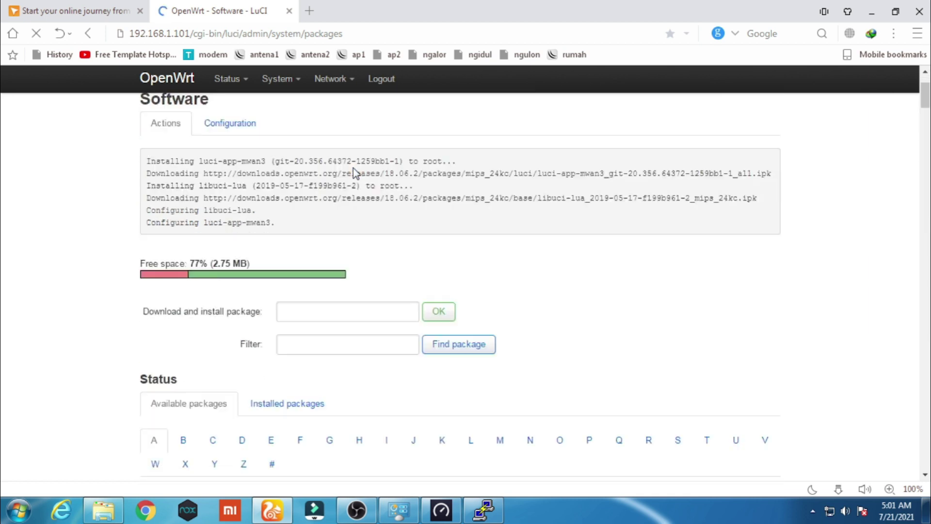
scroll(356, 173, down, 1)
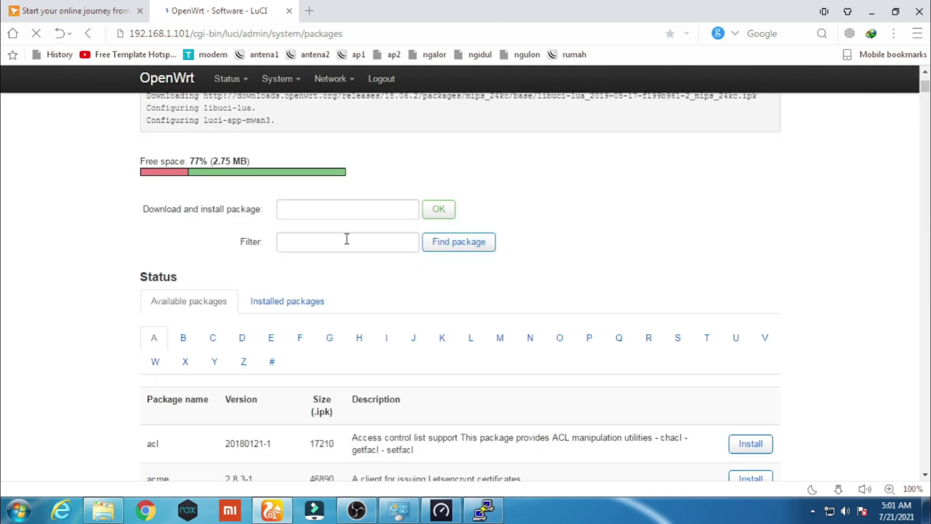
click(347, 239)
scroll(347, 238, up, 1)
text(wpad)
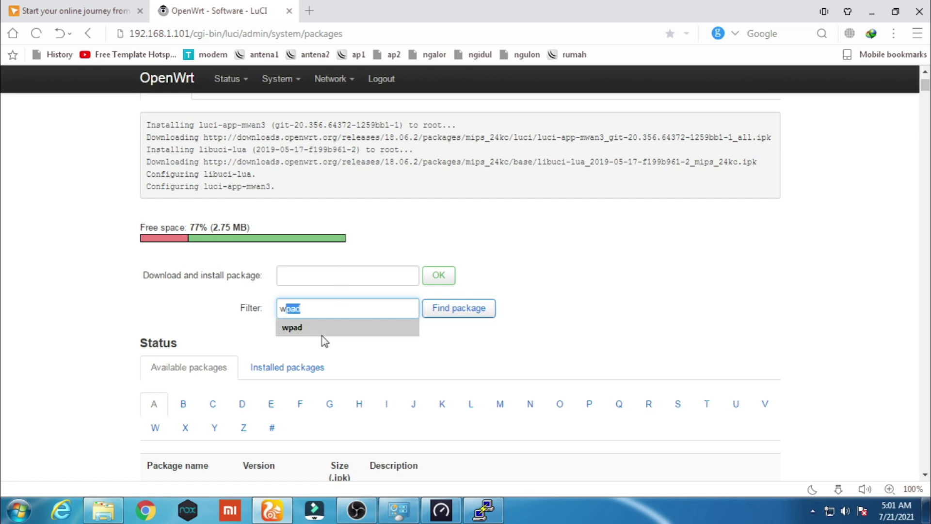
click(322, 334)
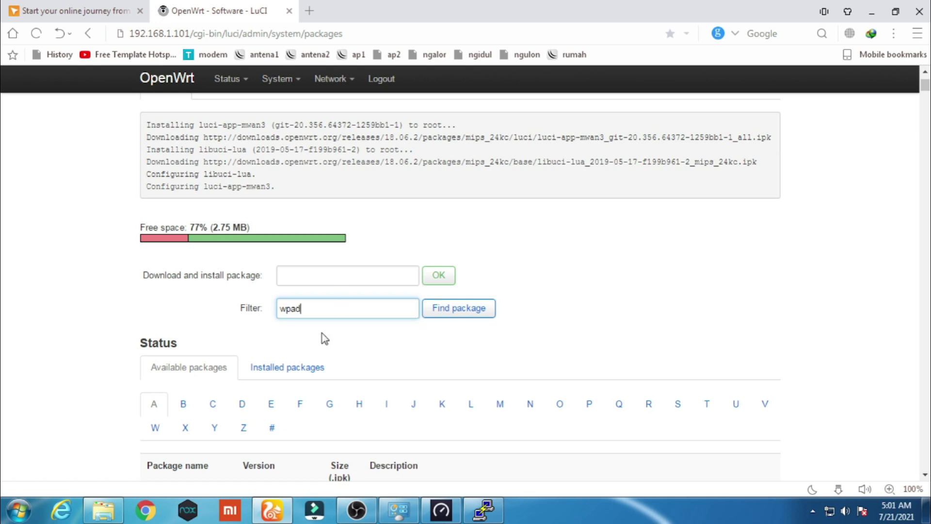
click(474, 318)
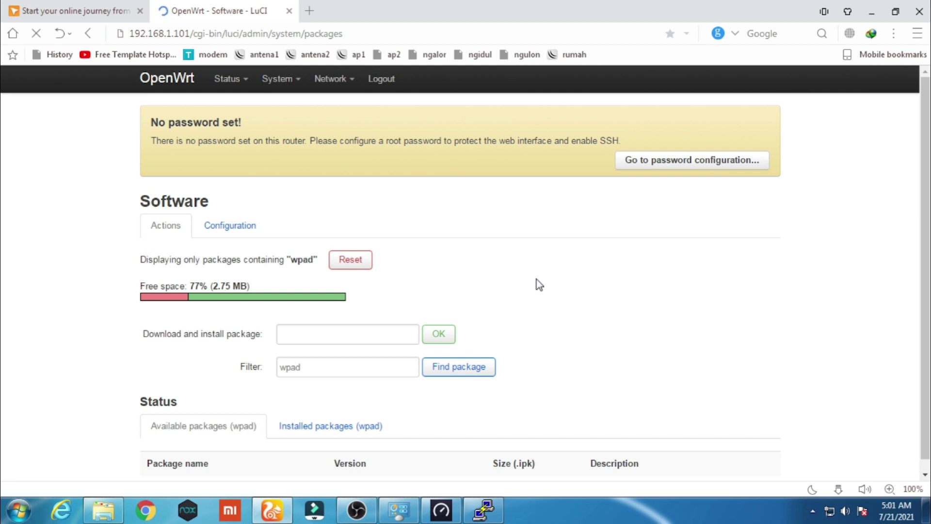
Install the wpad package from the filtered list and confirm the installation
scroll(581, 267, down, 4)
scroll(586, 268, down, 2)
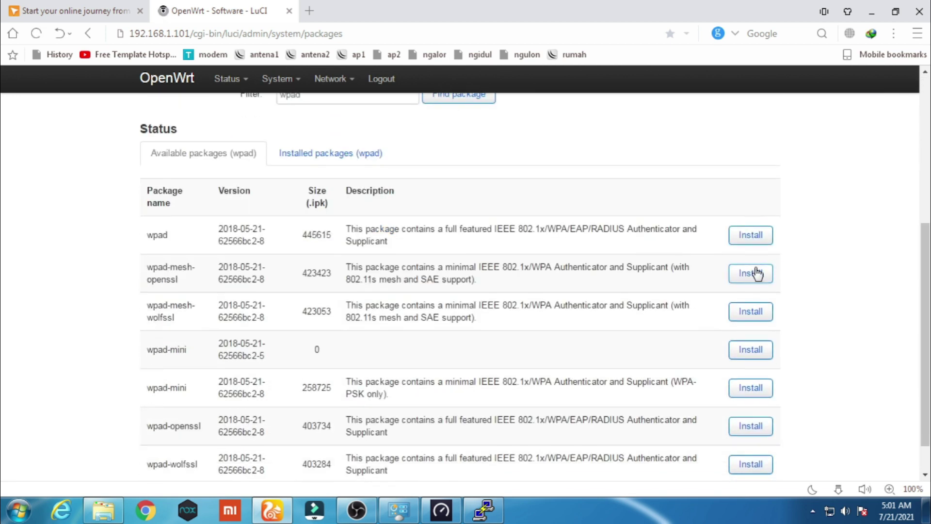
click(752, 237)
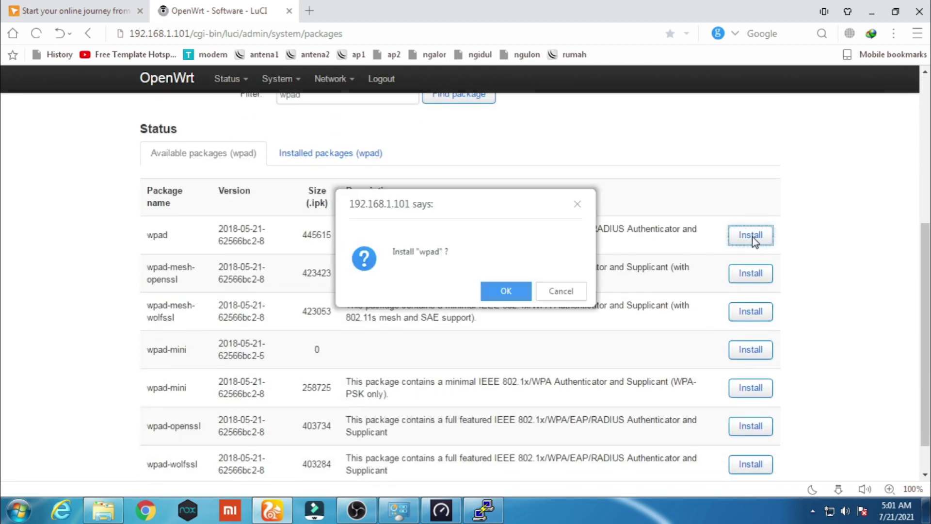
click(508, 284)
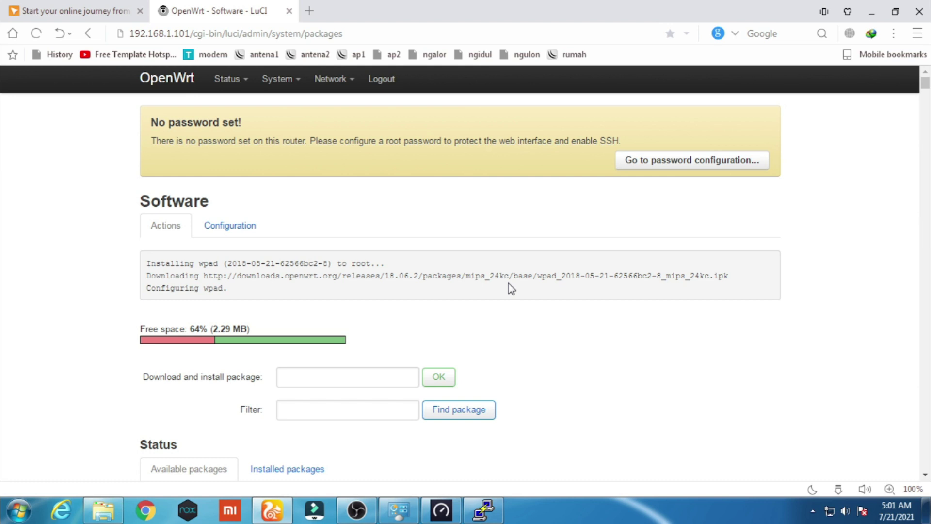
Review the installation output page and check the Status, System and Network sections for Load Balancing entries
scroll(506, 288, down, 2)
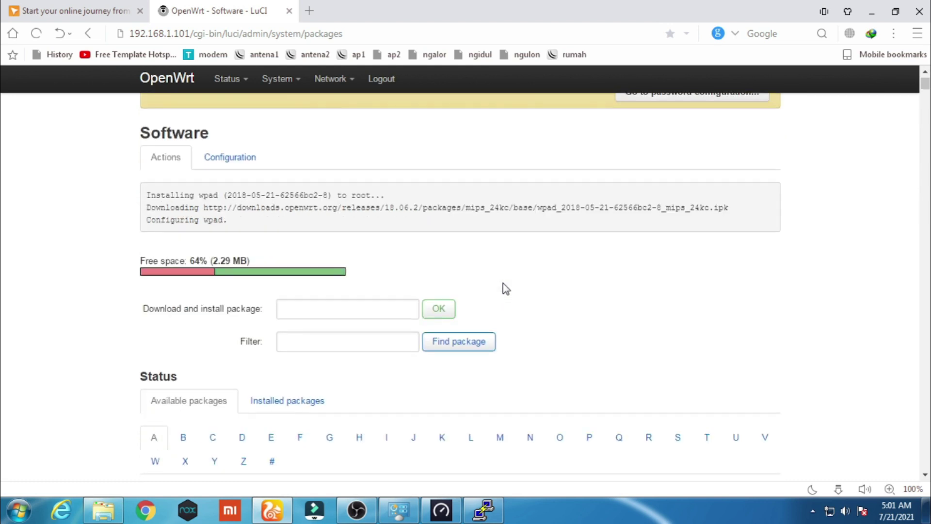
scroll(519, 268, down, 5)
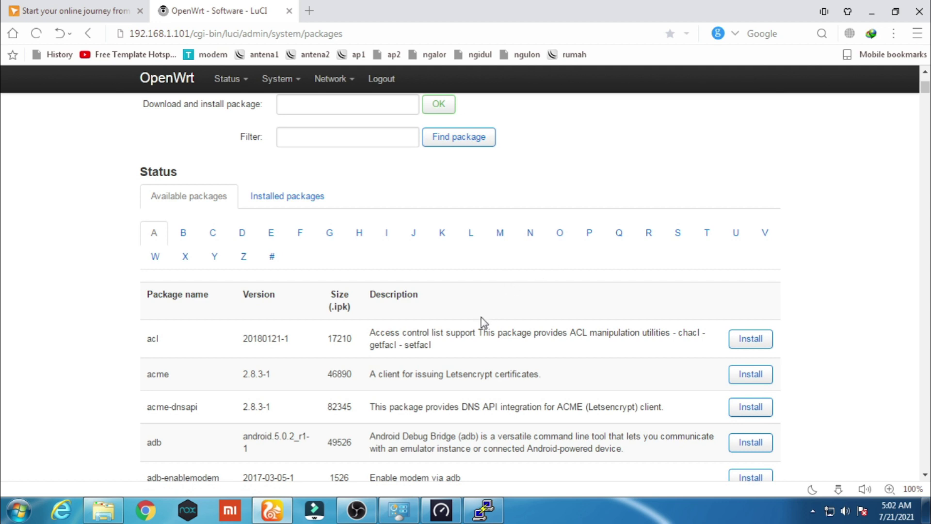
scroll(473, 322, up, 2)
scroll(529, 215, up, 4)
mouse_move(240, 88)
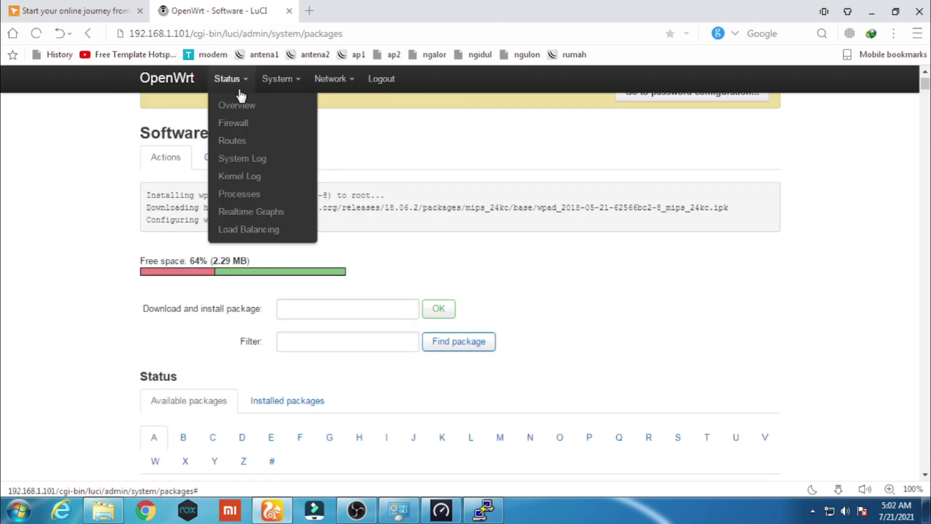
mouse_move(271, 86)
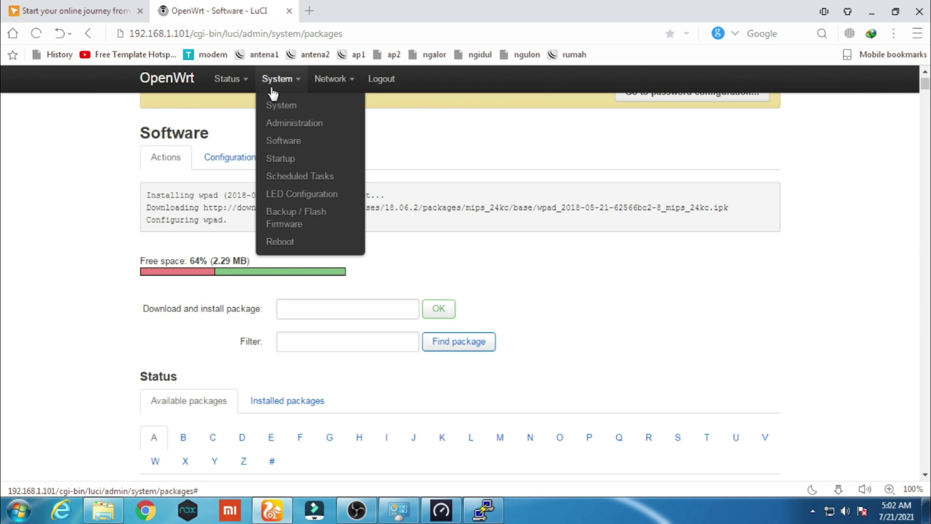
mouse_move(351, 86)
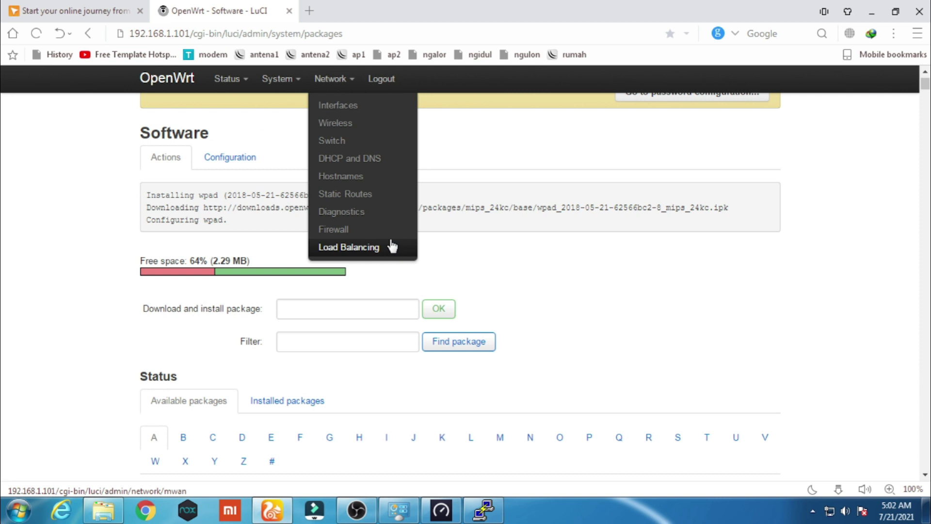
mouse_move(220, 79)
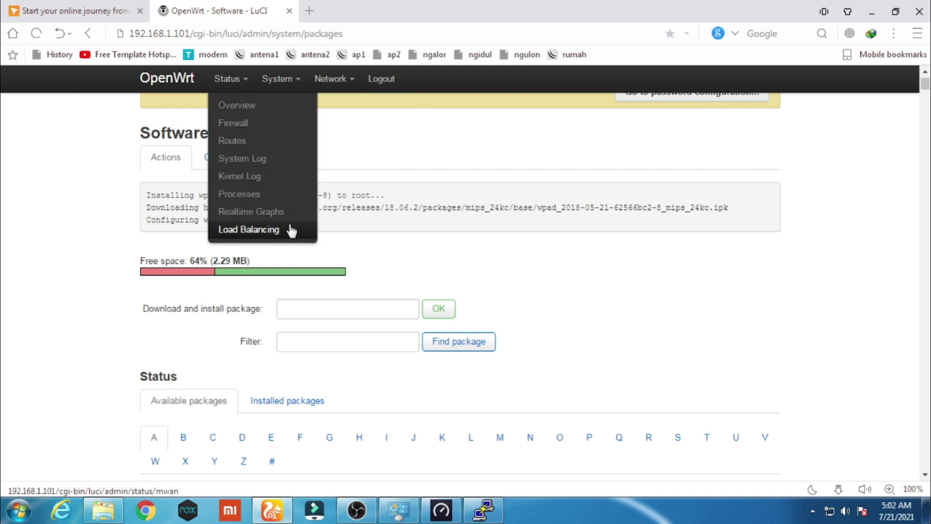
mouse_move(339, 82)
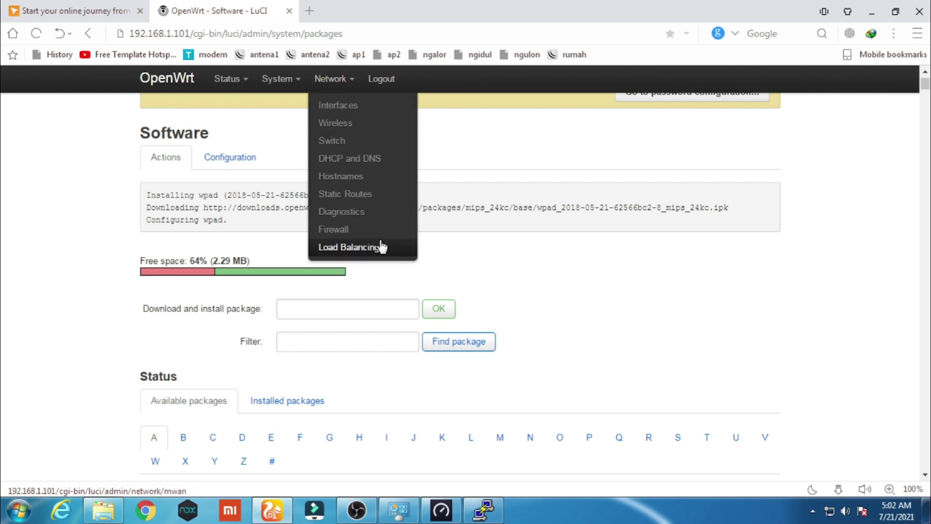
Review the network interfaces overview and the rows for VLAN IDs 1 and 2 of switch0 on the Switch page
click(383, 111)
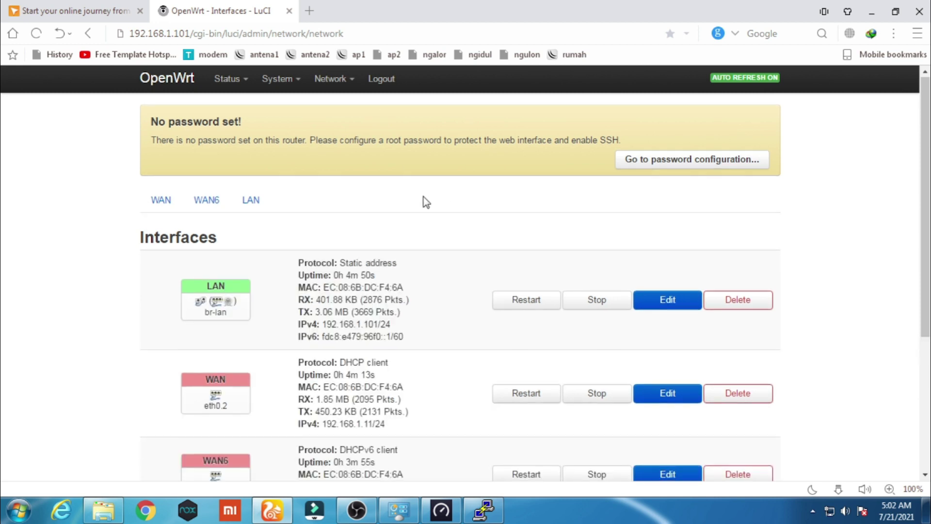
scroll(423, 196, down, 2)
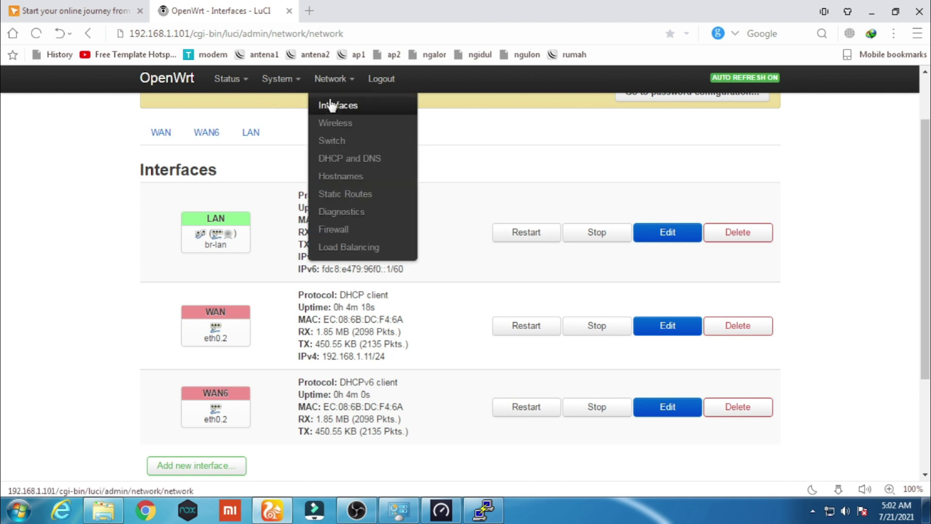
click(343, 142)
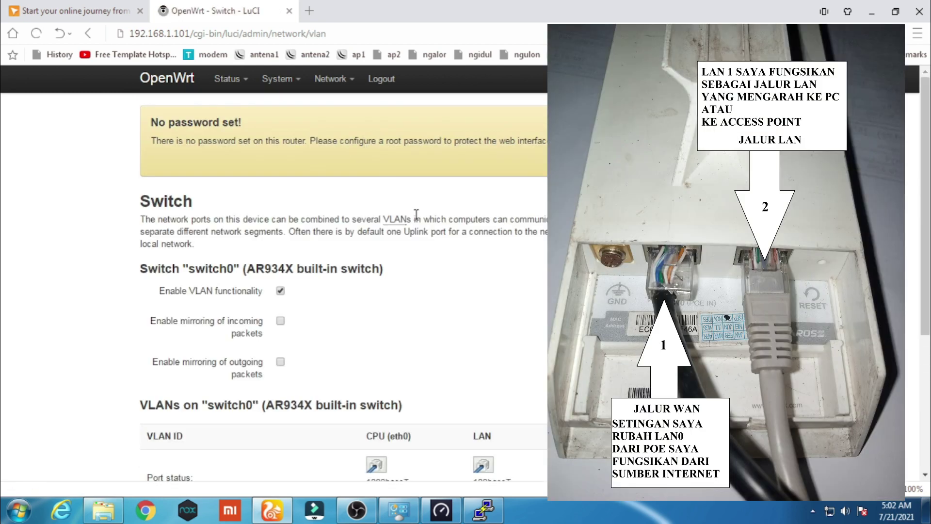
scroll(415, 215, down, 4)
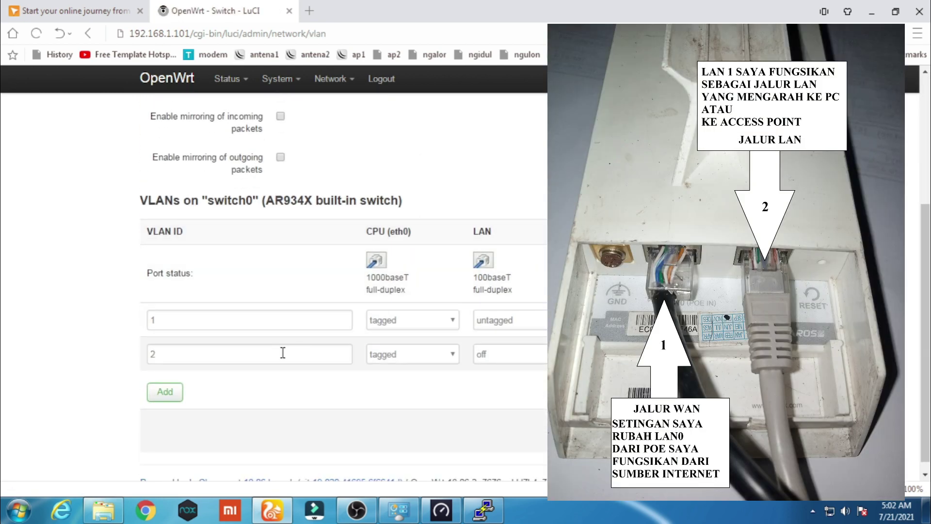
click(333, 358)
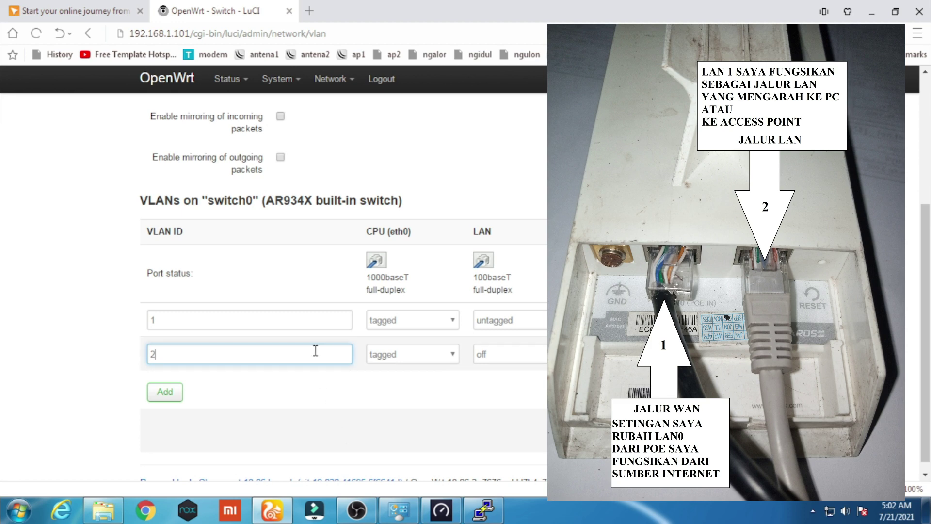
click(293, 327)
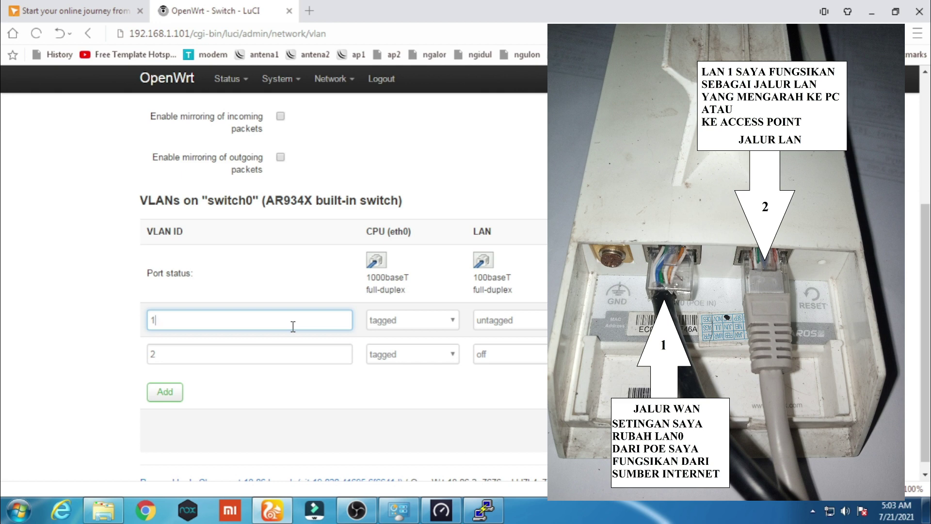
click(293, 359)
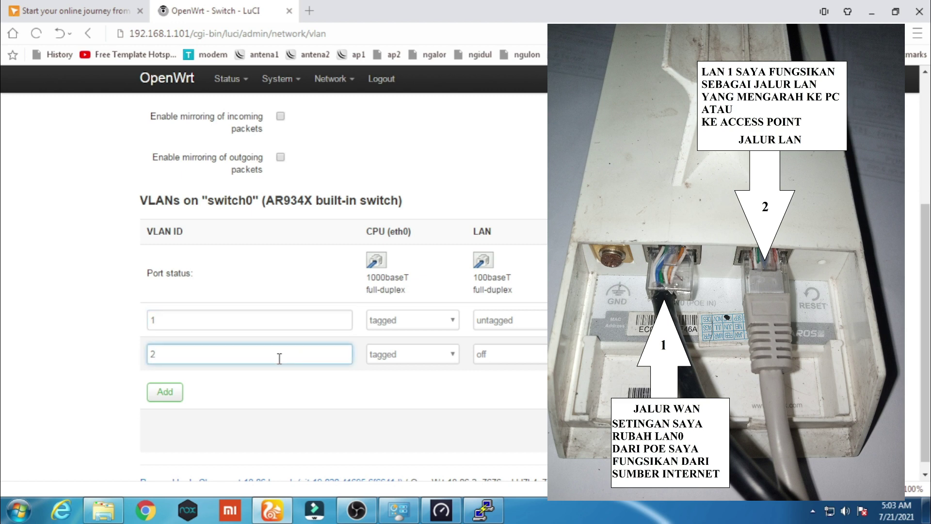
click(259, 322)
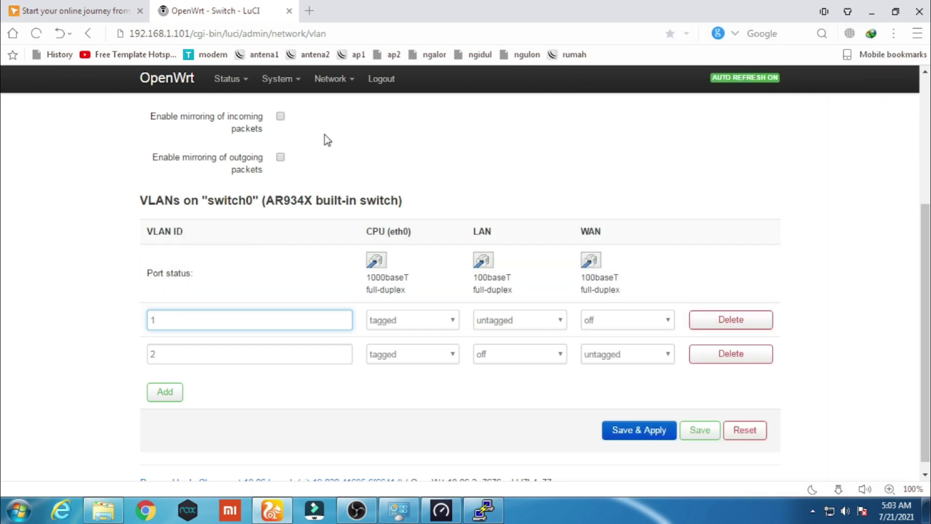
Delete the WAN and WAN6 interfaces on the Interfaces page, confirming each deletion
mouse_move(322, 85)
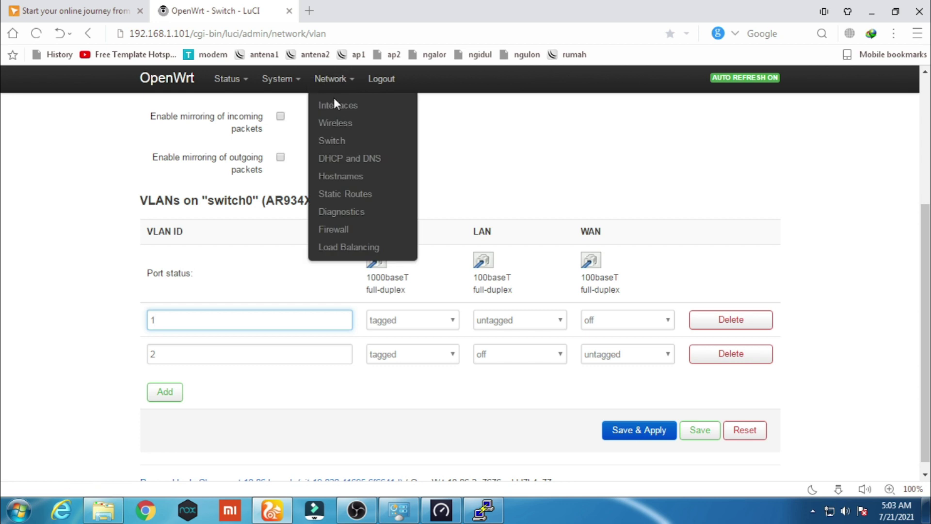
click(336, 104)
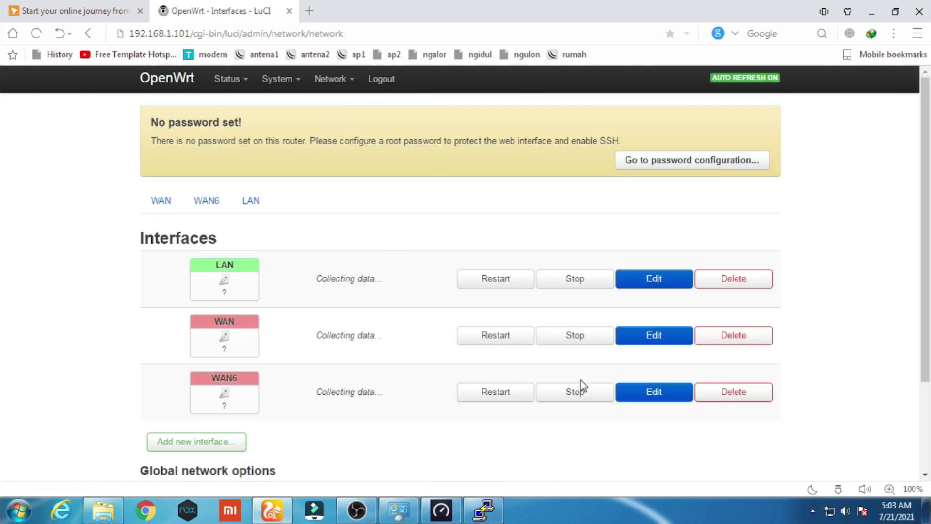
scroll(611, 408, down, 3)
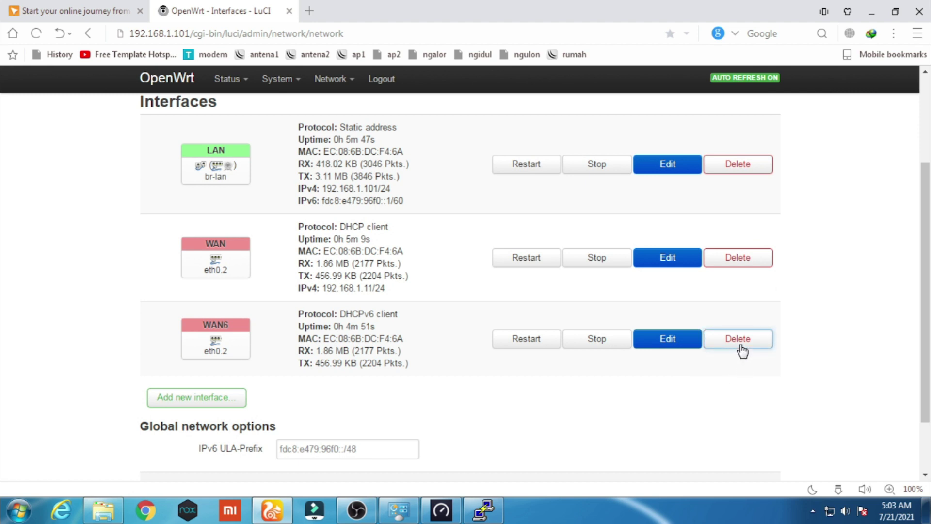
click(749, 260)
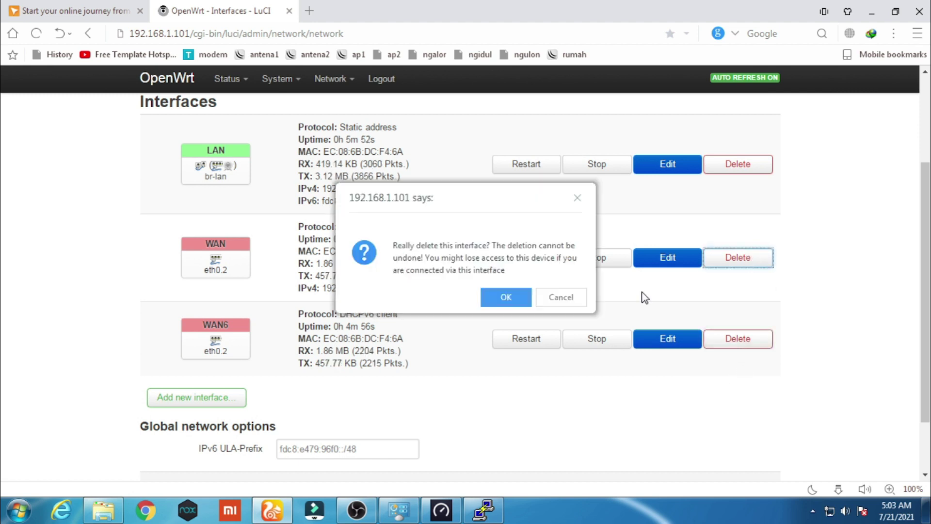
click(505, 297)
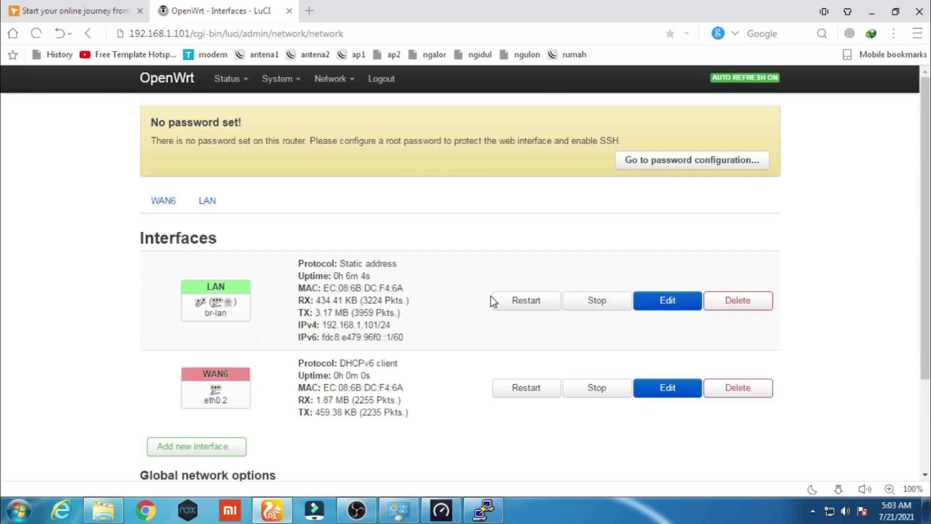
click(759, 390)
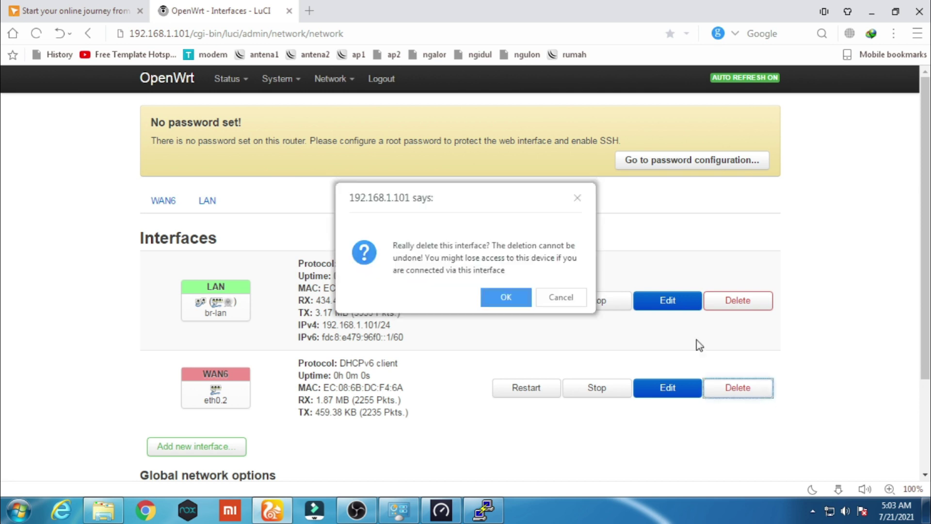
click(500, 297)
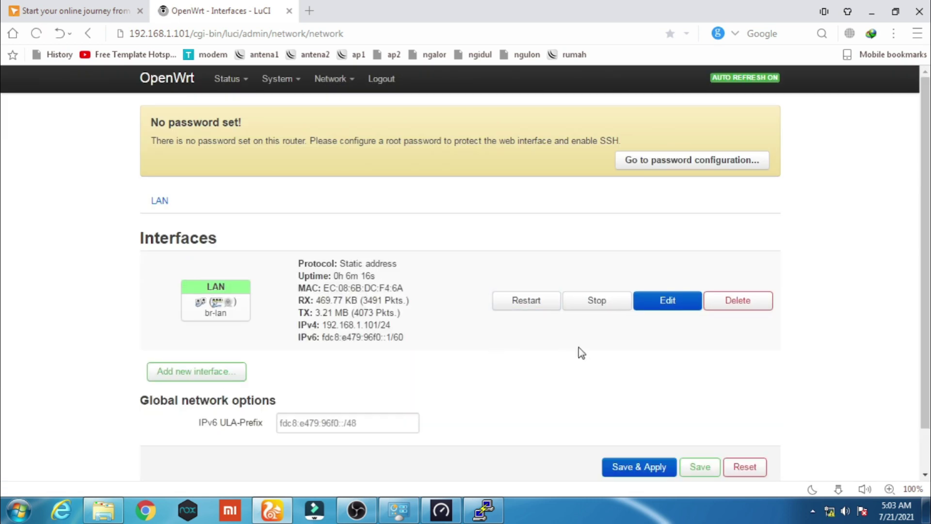
Open the LAN interface for editing and bring up its physical settings with the bridged interface selection
click(679, 304)
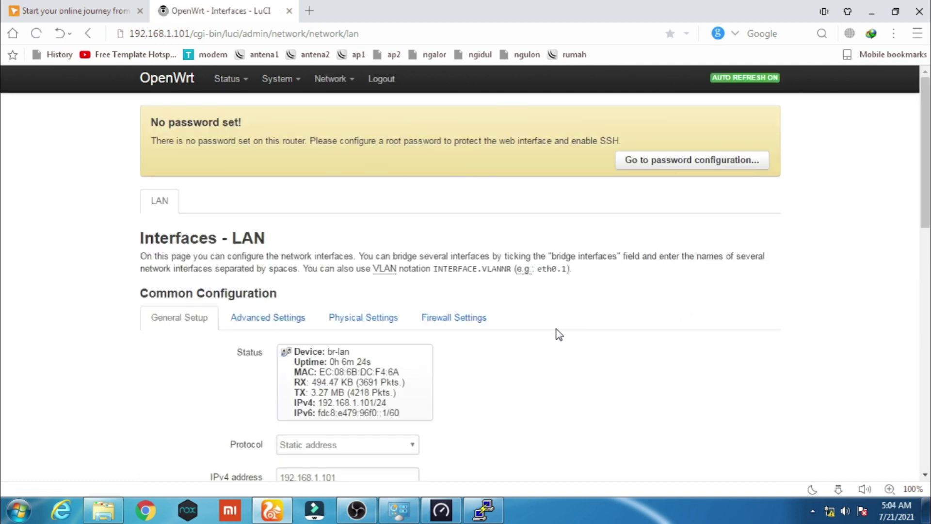
scroll(560, 334, down, 10)
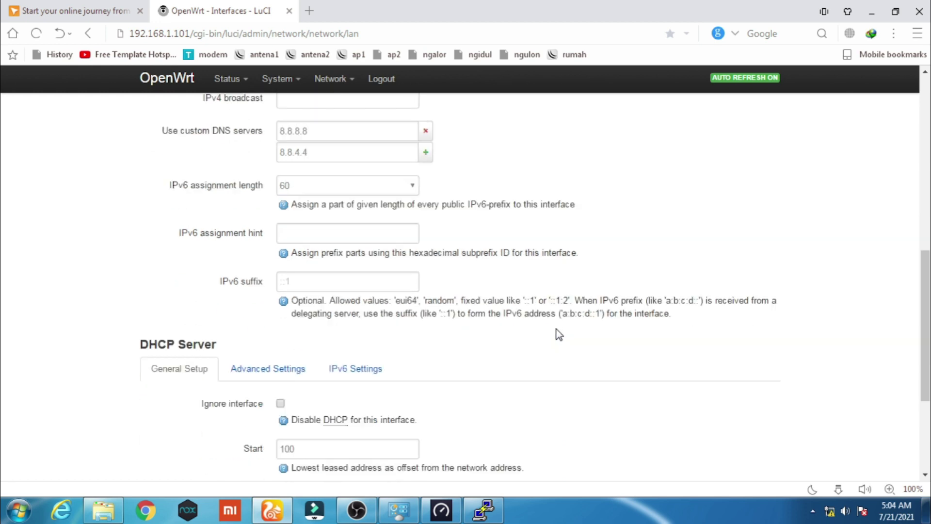
scroll(560, 334, down, 5)
scroll(559, 332, up, 10)
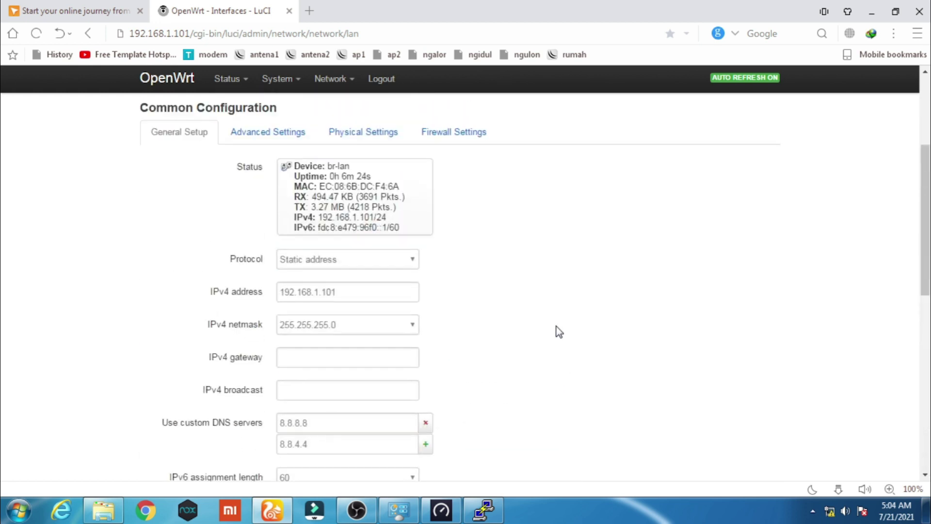
scroll(559, 332, up, 4)
click(372, 321)
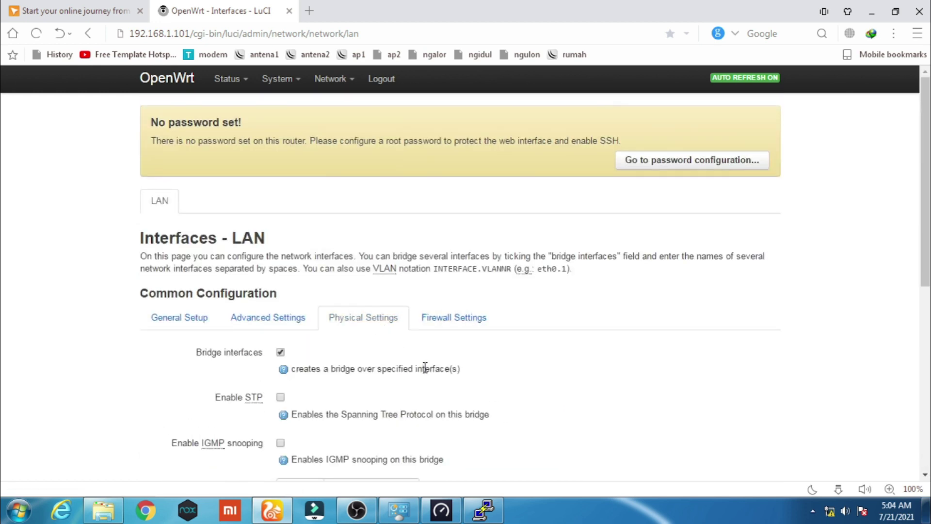
scroll(425, 369, down, 3)
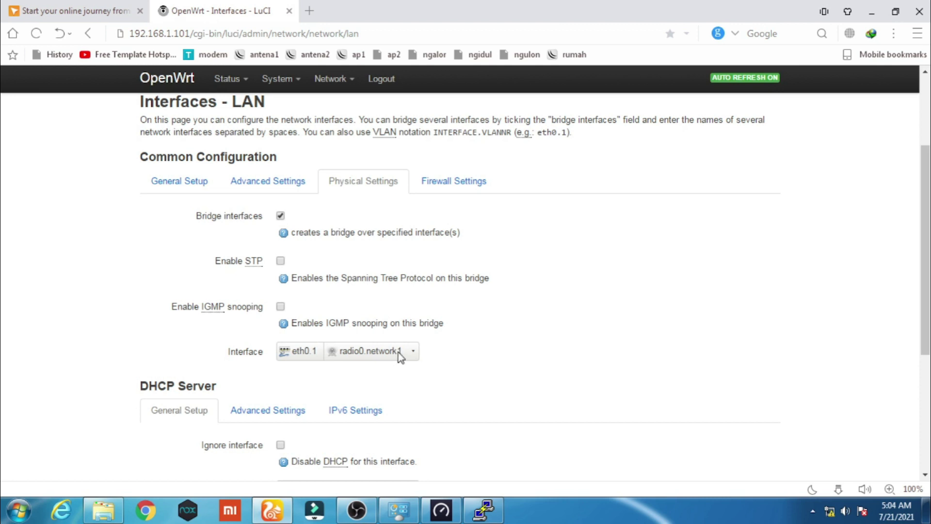
click(416, 356)
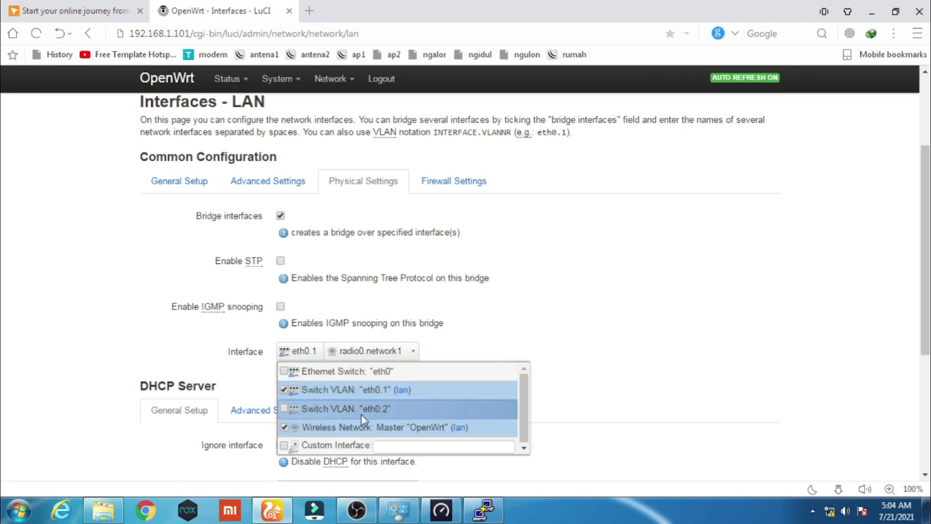
click(283, 410)
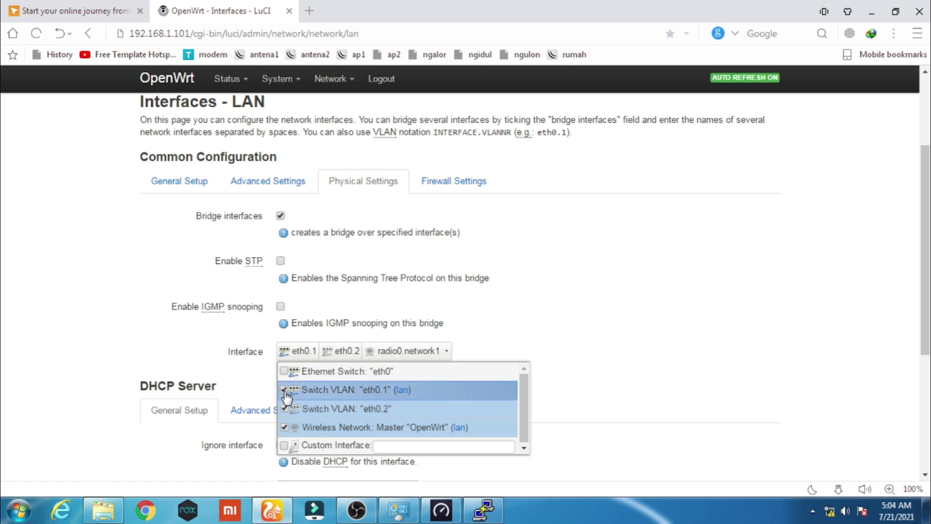
click(285, 391)
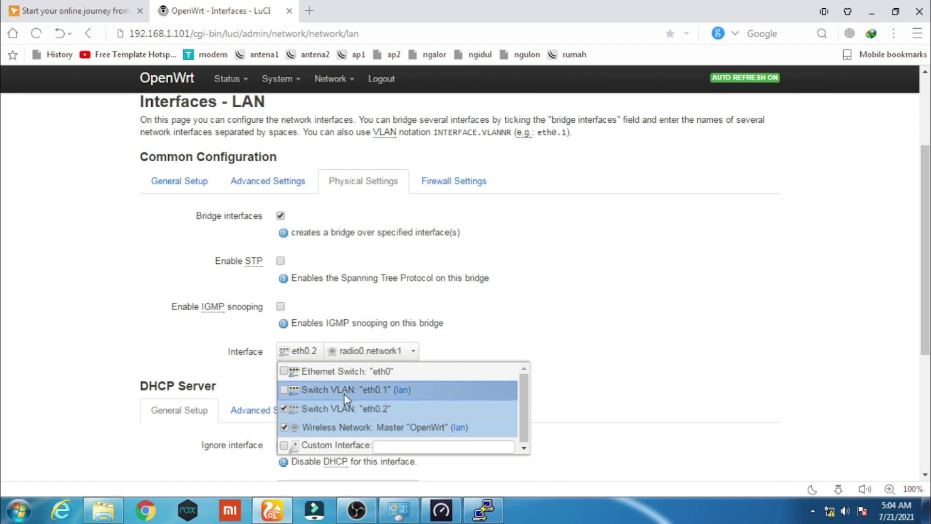
click(284, 391)
click(284, 409)
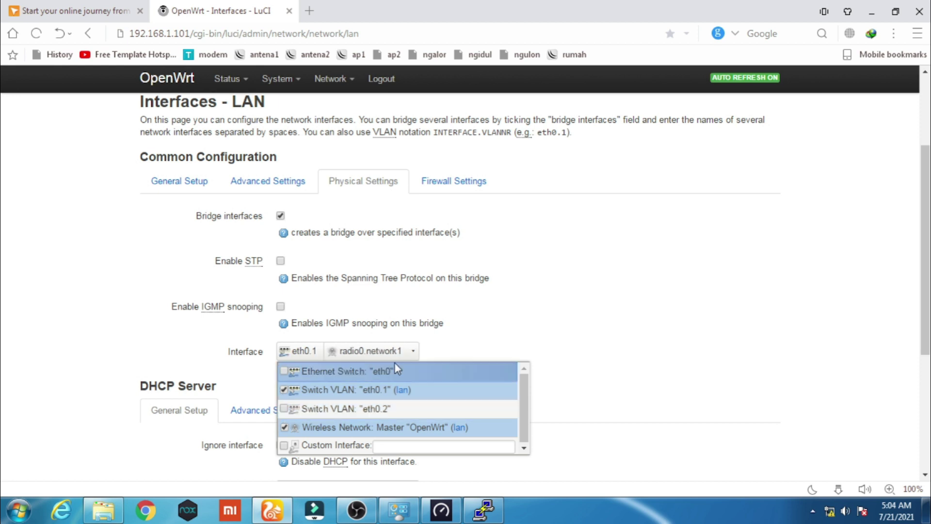
click(489, 340)
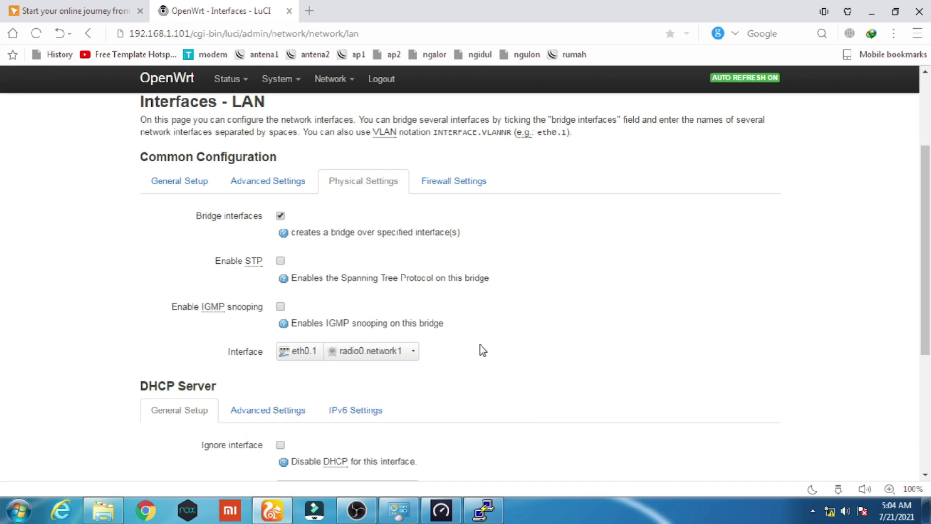
Set the LAN bridge to cover switch VLAN eth0.2 instead of eth0.1, keeping the OpenWrt wireless network included
click(415, 354)
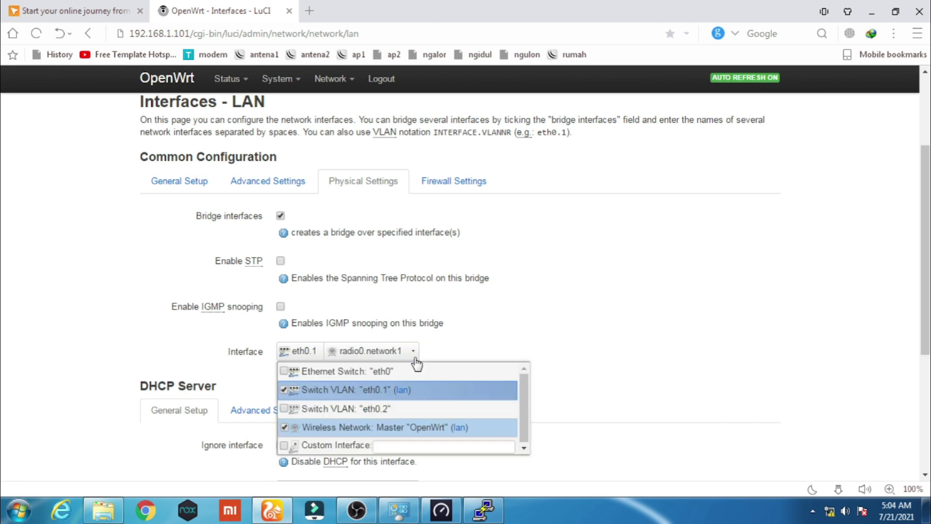
click(285, 408)
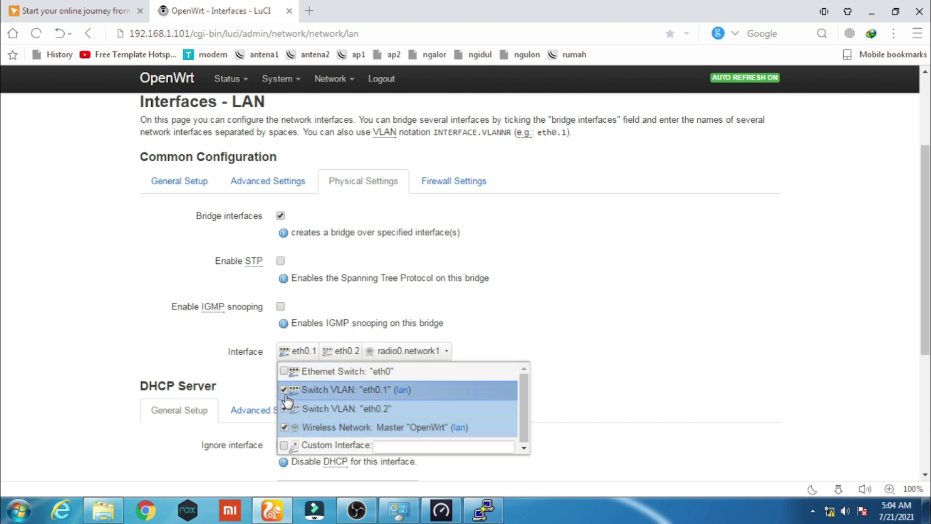
click(286, 396)
click(514, 319)
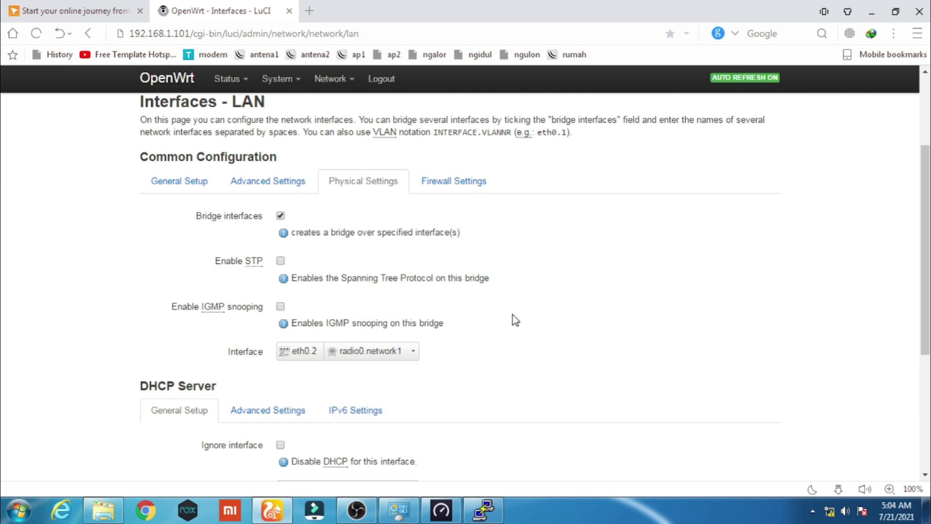
click(406, 355)
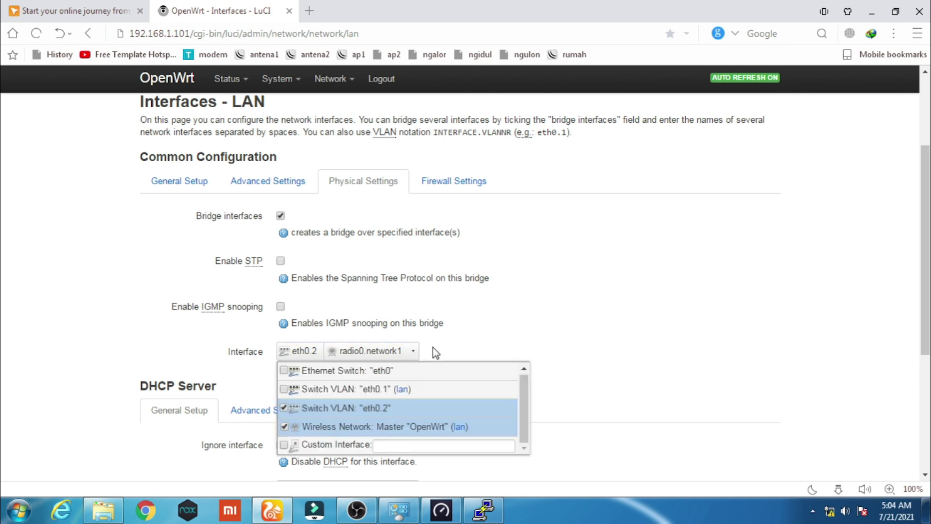
click(477, 334)
Save and apply the LAN interface changes, using the unchecked apply after the configuration rollback
scroll(536, 341, down, 2)
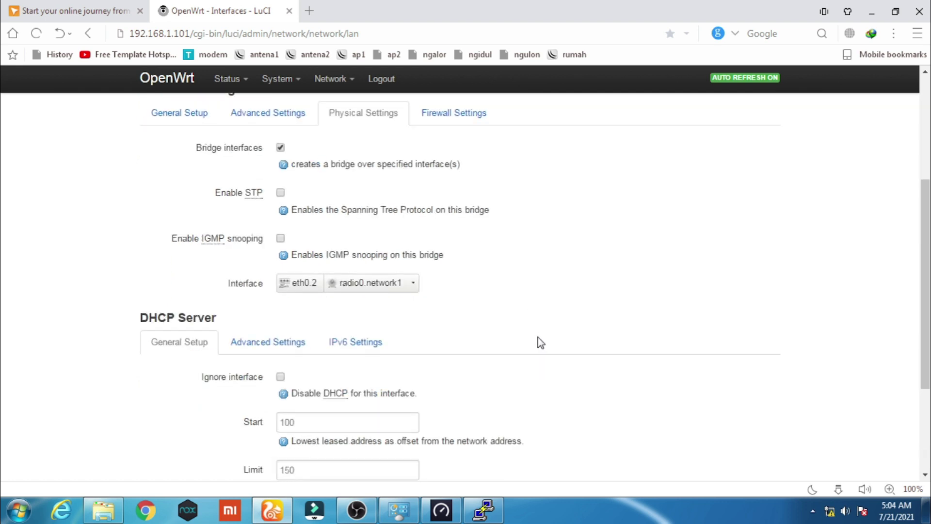
scroll(540, 343, down, 2)
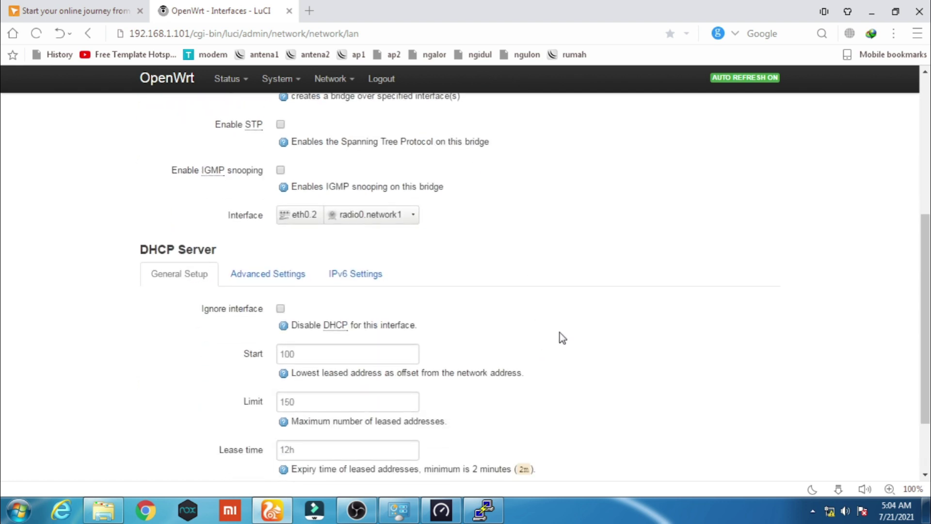
scroll(563, 332, down, 2)
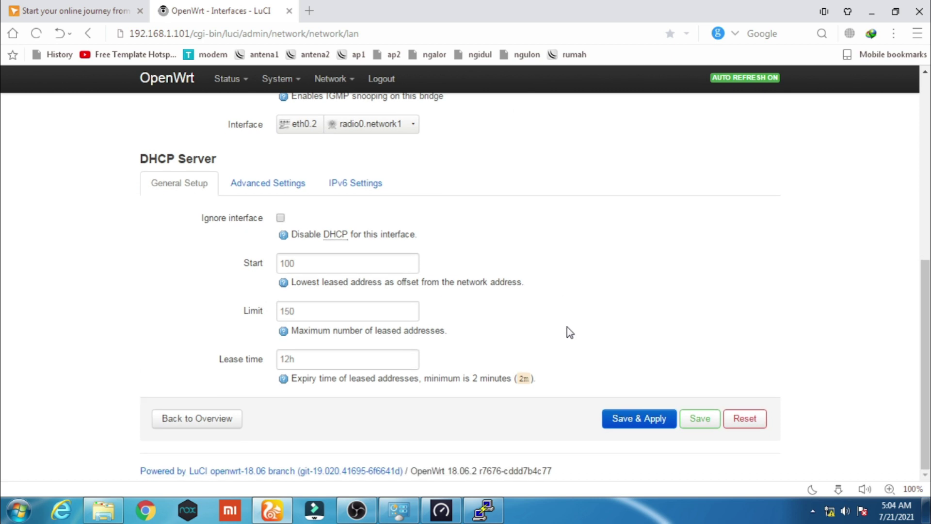
click(643, 419)
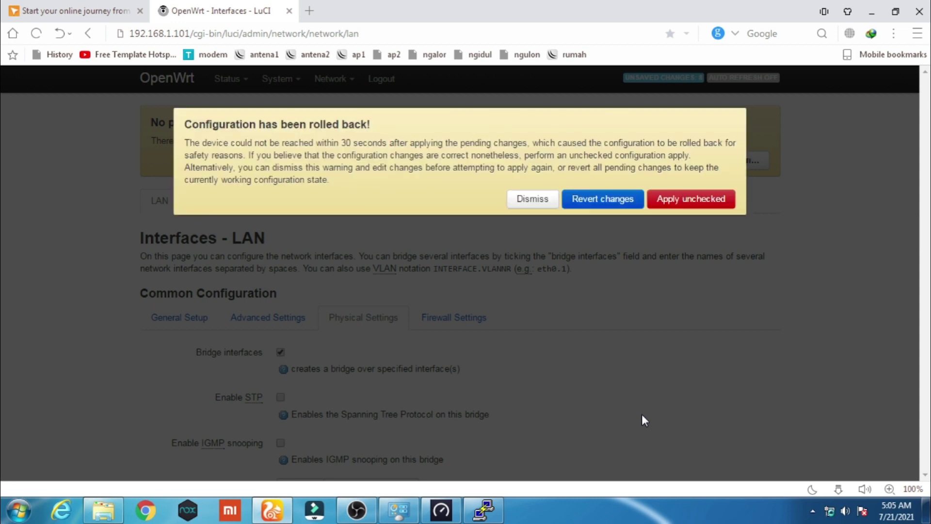
click(677, 198)
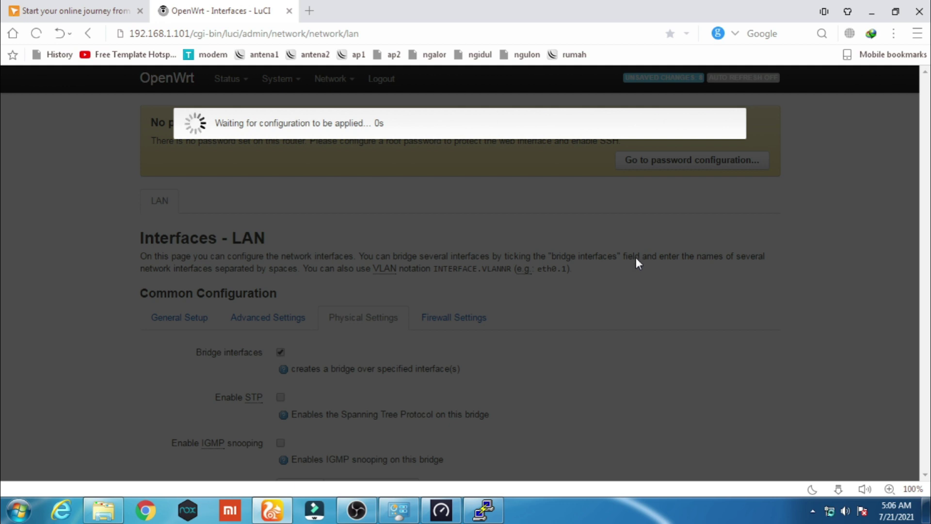
Open 192.168.1.101 in a new browser tab and log in to the router as root
click(310, 11)
text(192.168.1.1)
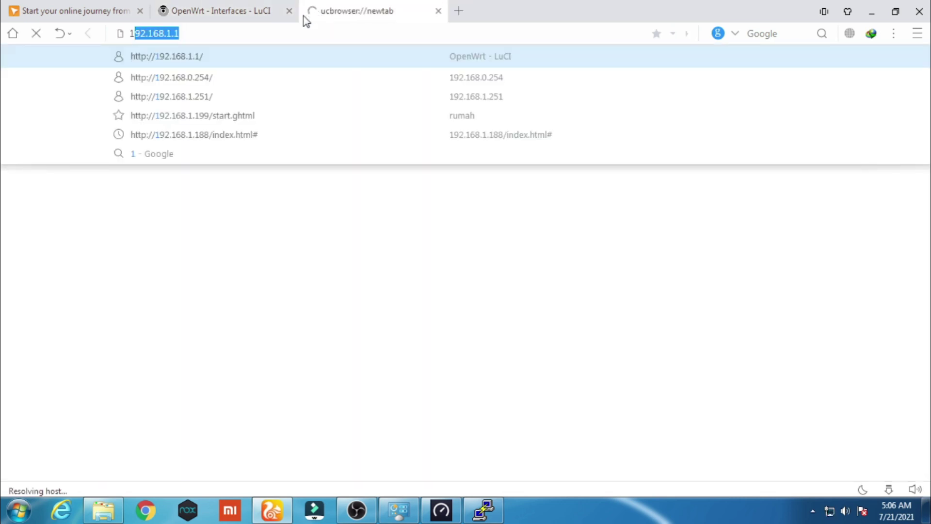
text(01)
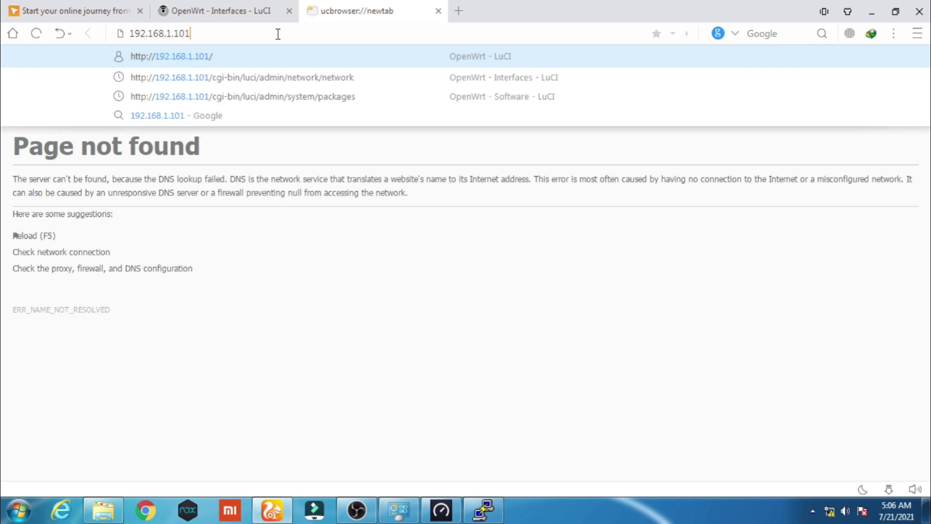
key(Return)
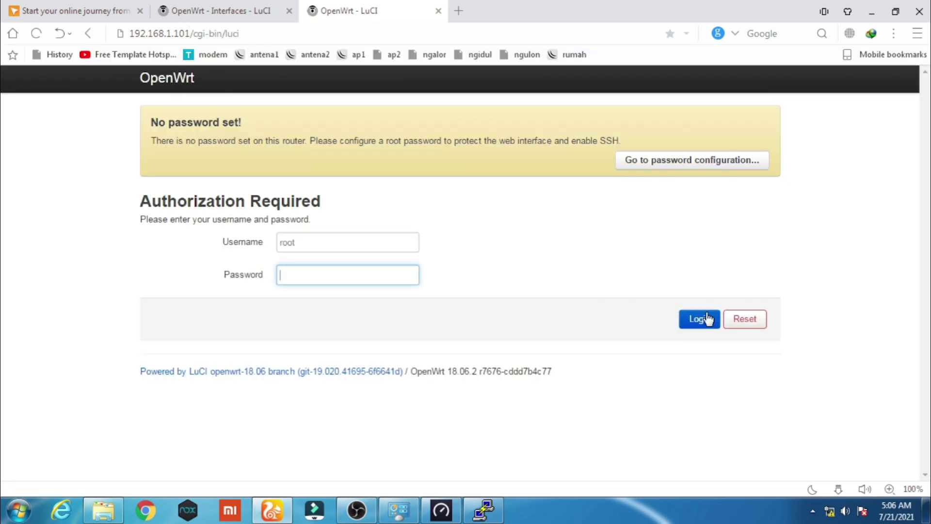
click(706, 319)
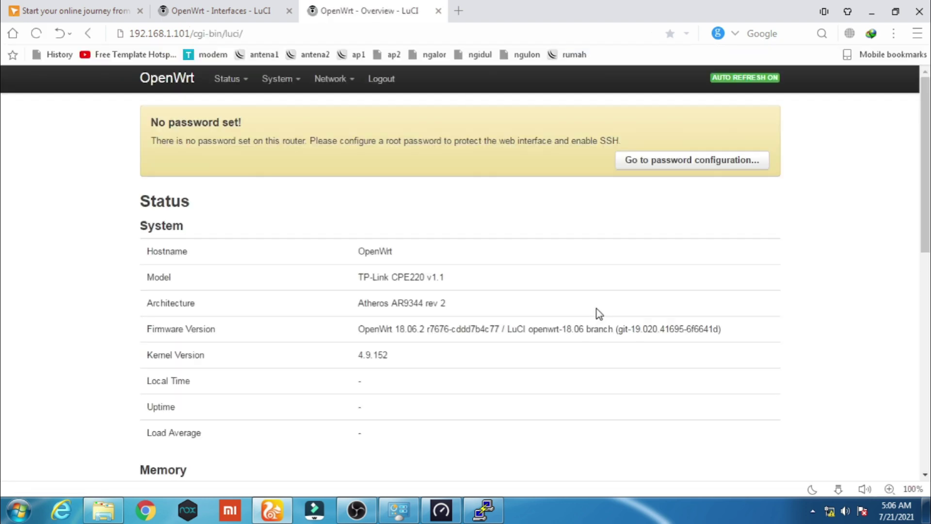
Check which interfaces the LAN bridge covers in the LAN interface's physical settings
mouse_move(356, 79)
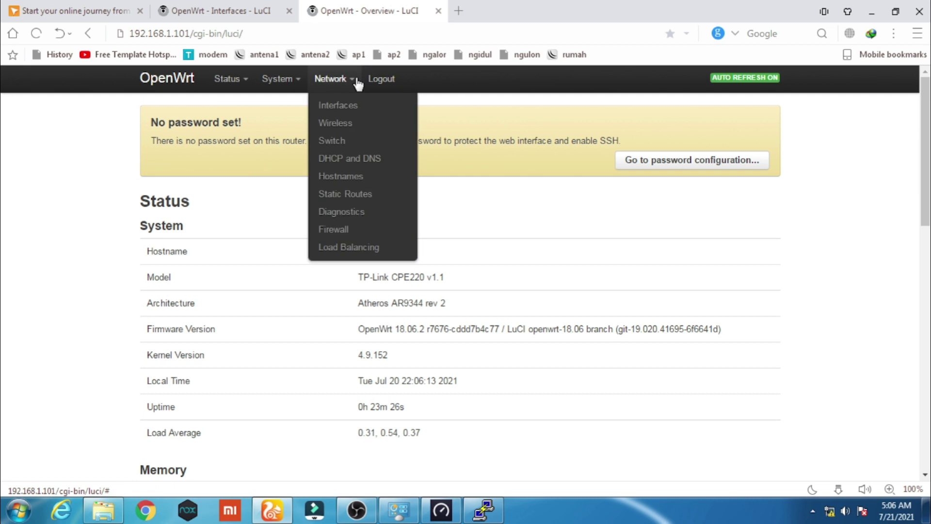
click(347, 104)
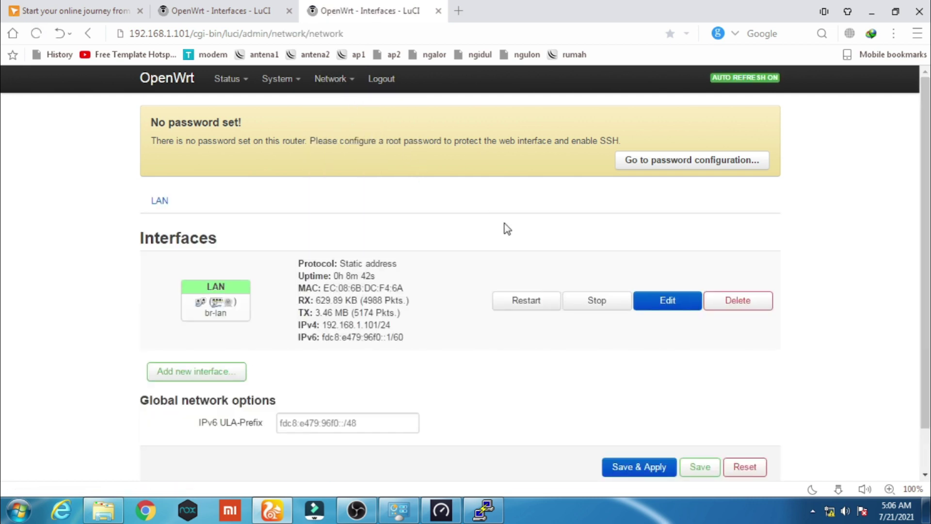
click(670, 307)
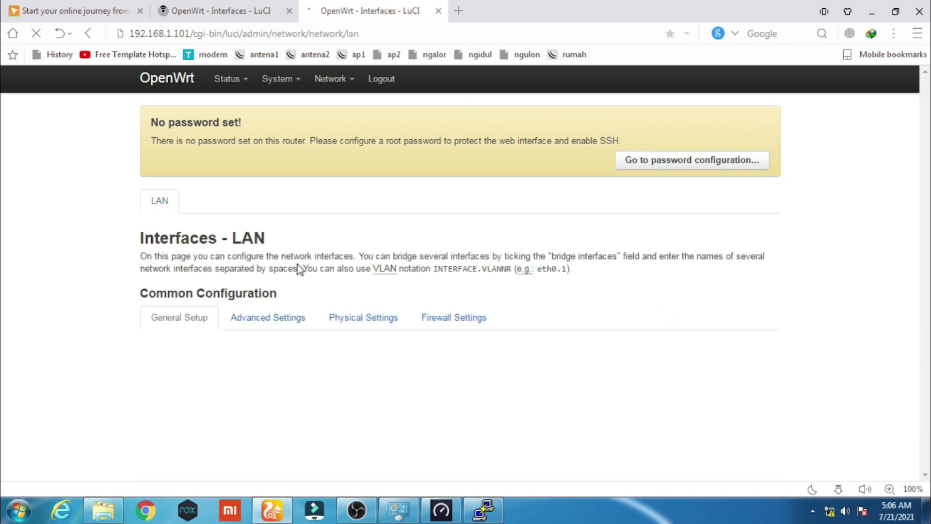
click(358, 324)
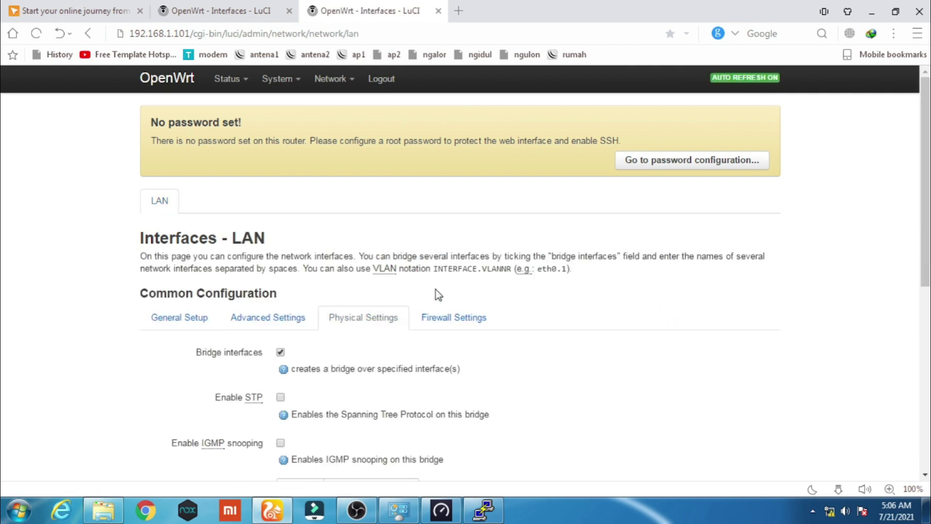
scroll(443, 286, down, 3)
scroll(443, 284, down, 3)
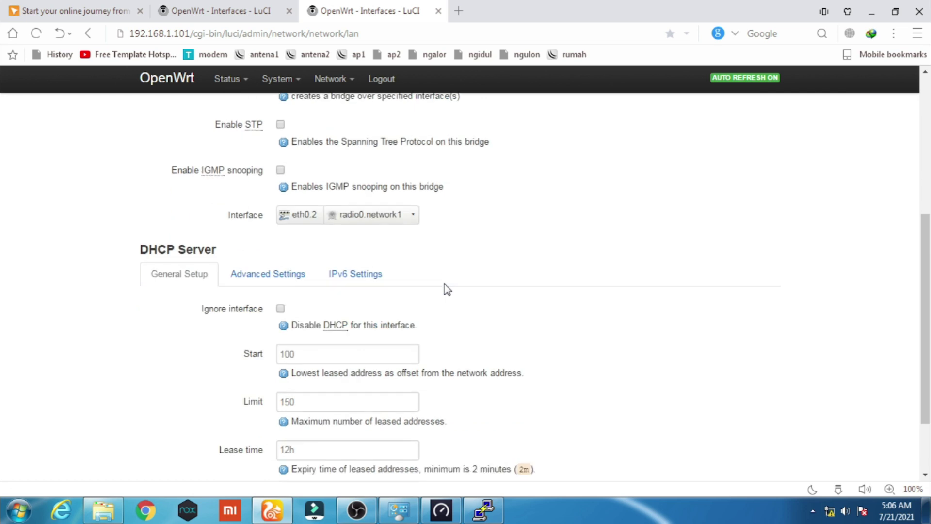
scroll(412, 245, up, 5)
Create a new interface named ISP1 with the DHCP client protocol, covering switch VLAN eth0.1
mouse_move(329, 80)
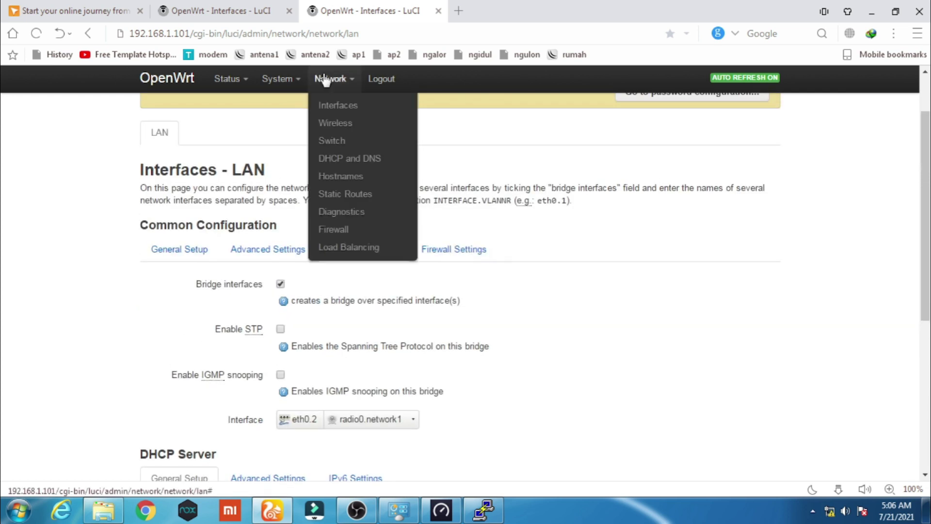
click(351, 105)
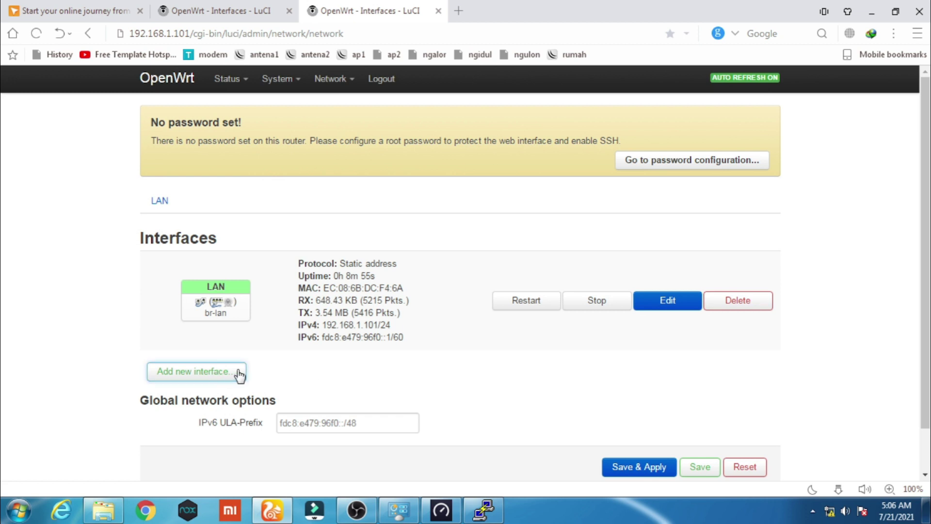
click(237, 374)
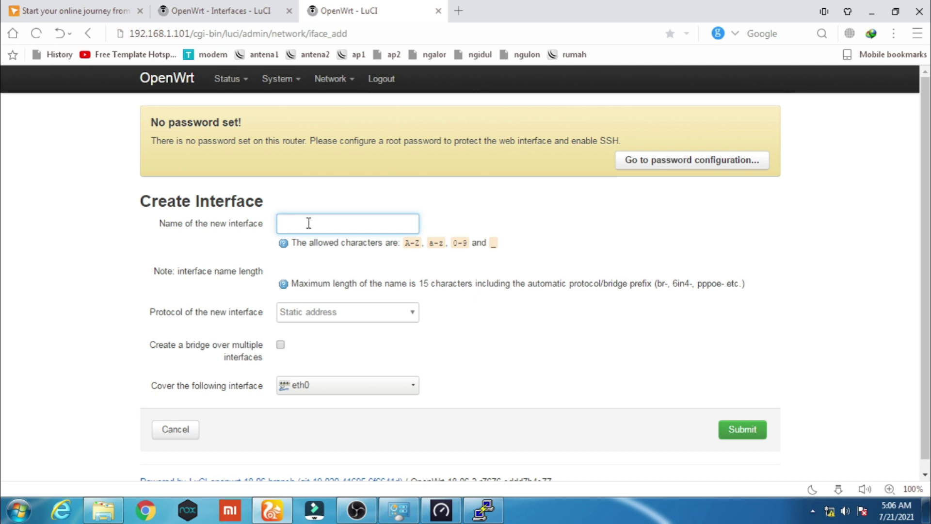
text(ISP1)
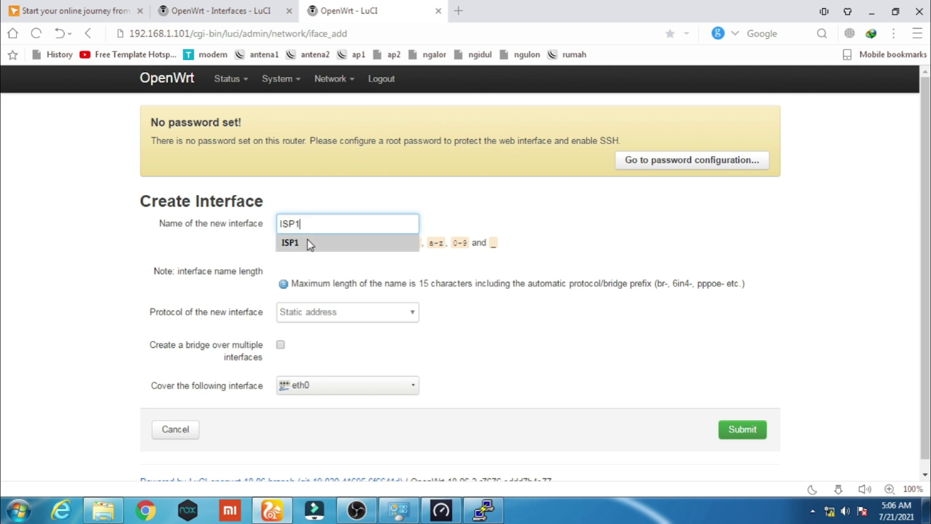
click(291, 243)
click(393, 318)
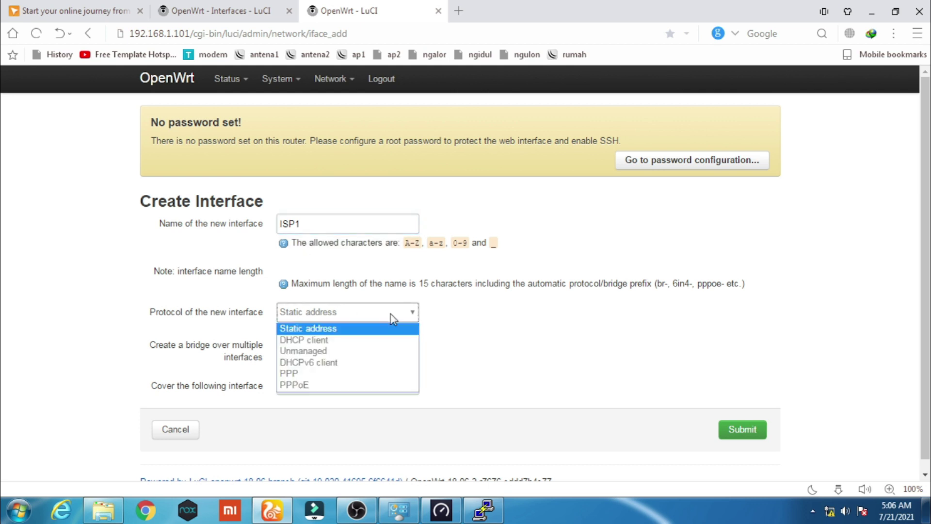
click(379, 341)
click(377, 389)
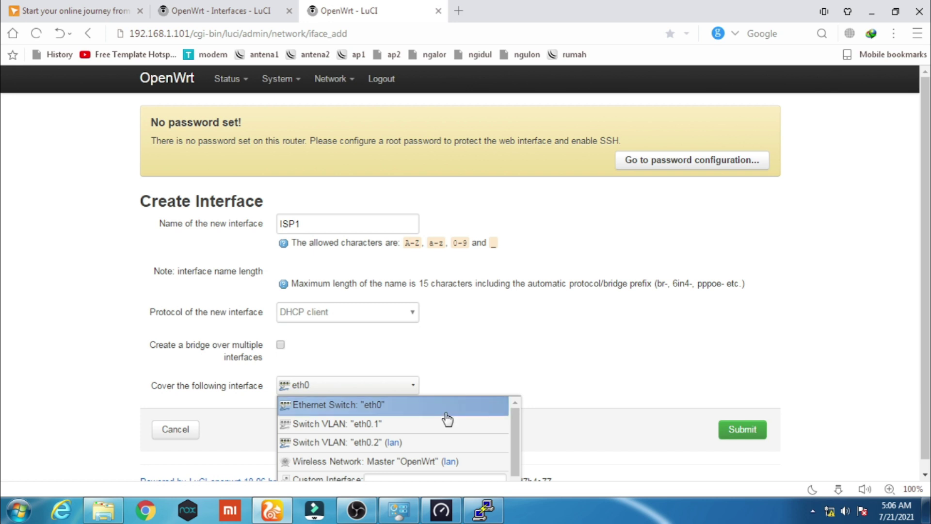
click(444, 427)
scroll(478, 368, down, 2)
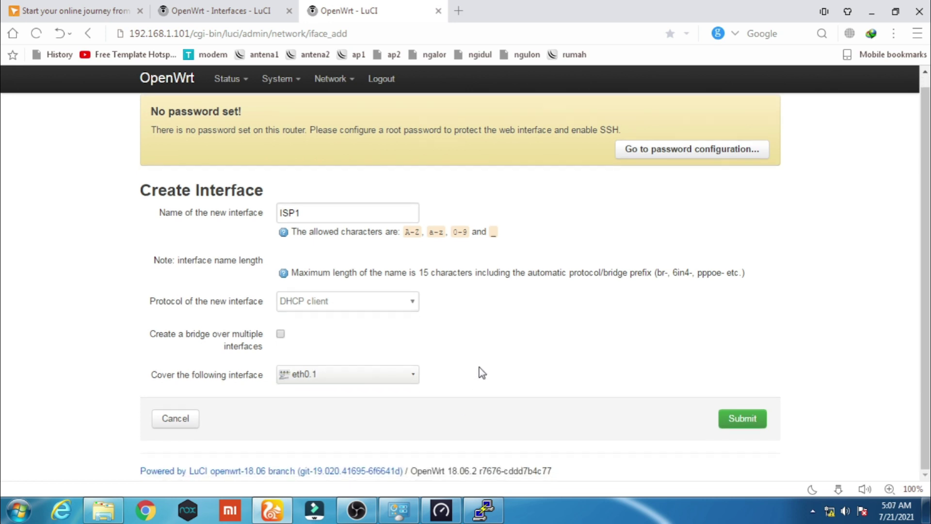
click(741, 422)
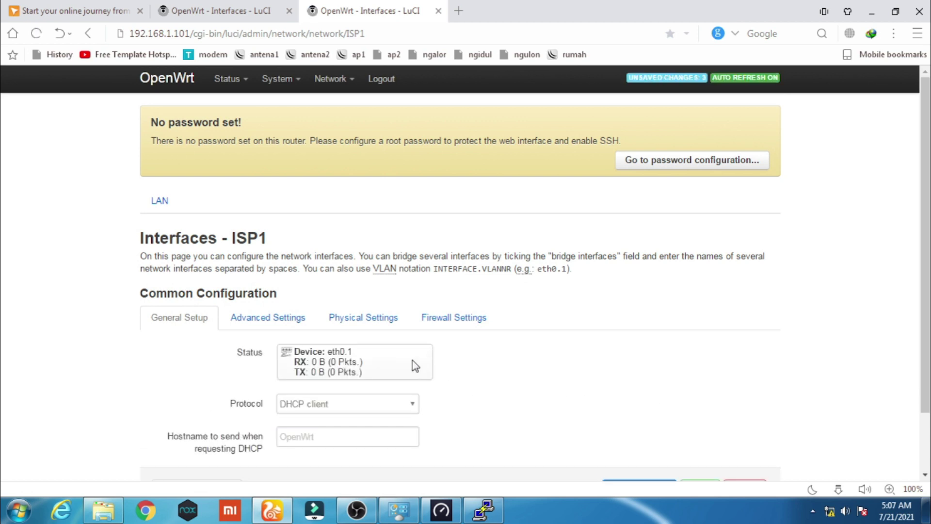
Set the ISP1 interface's gateway metric to 10 in its advanced settings
click(313, 326)
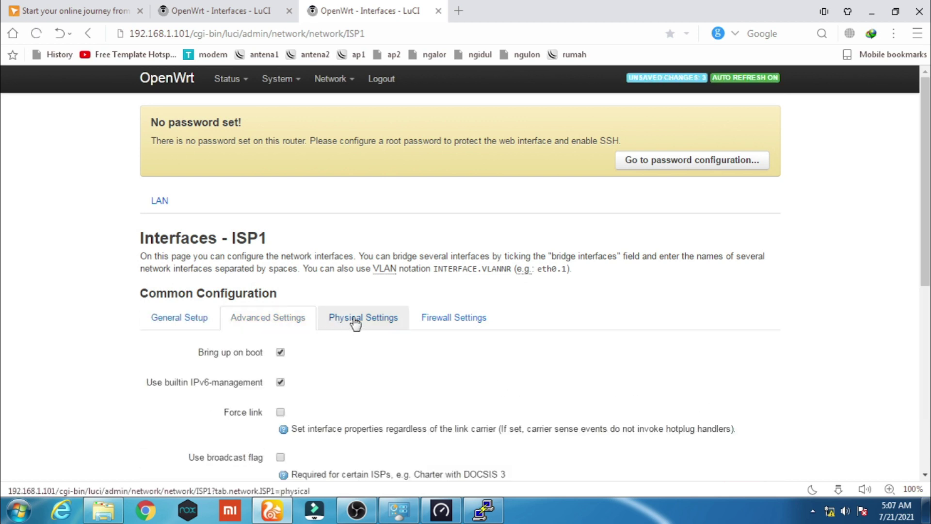
click(346, 322)
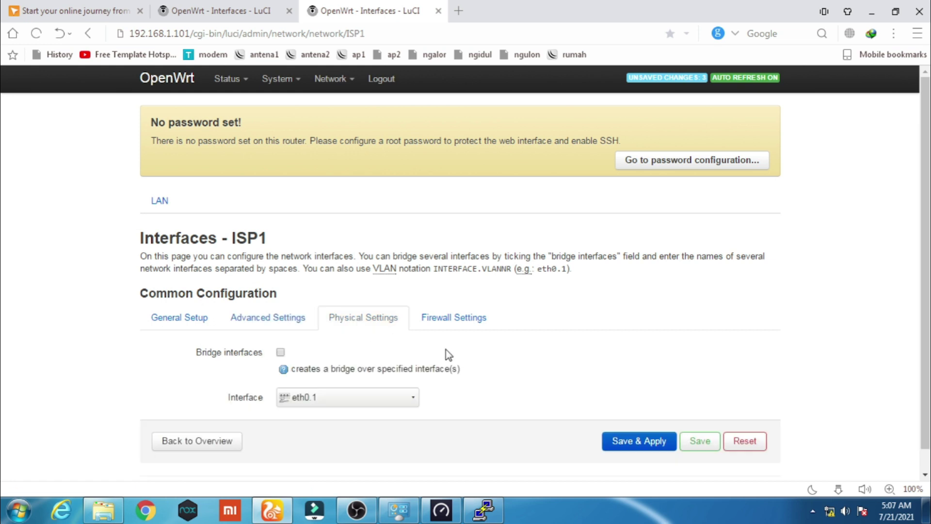
click(301, 324)
scroll(380, 371, down, 7)
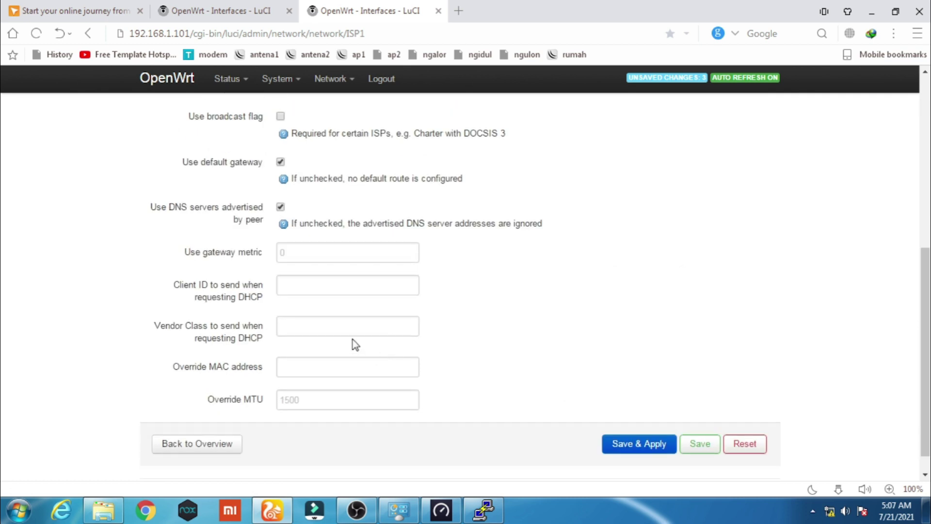
scroll(342, 303, up, 6)
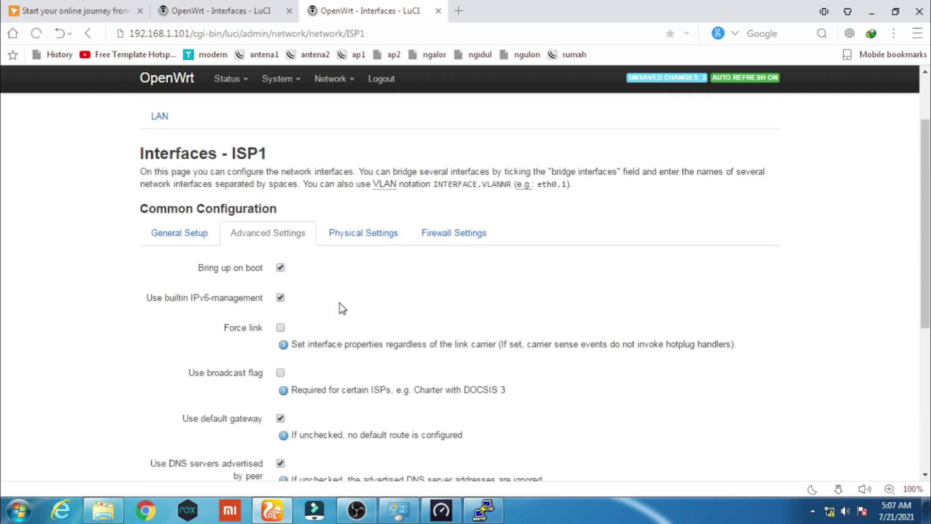
scroll(341, 305, down, 4)
click(331, 329)
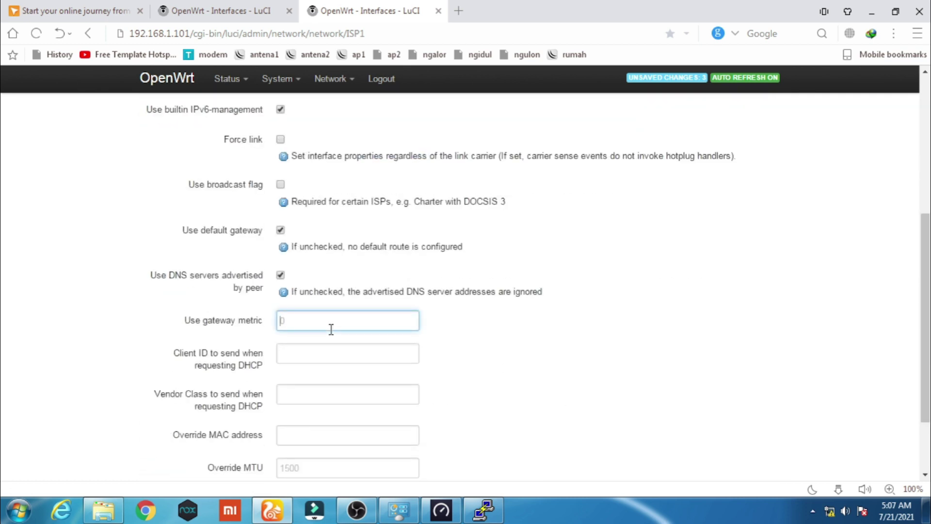
text(10)
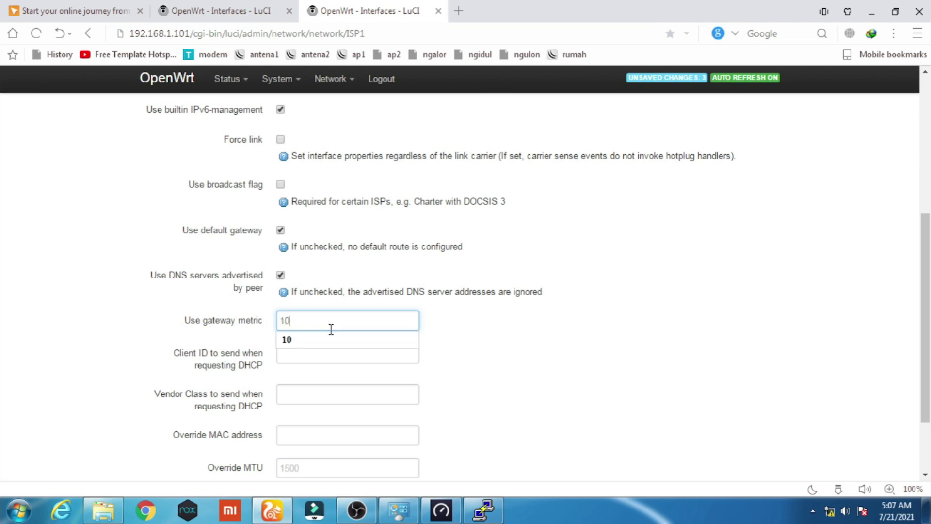
click(331, 338)
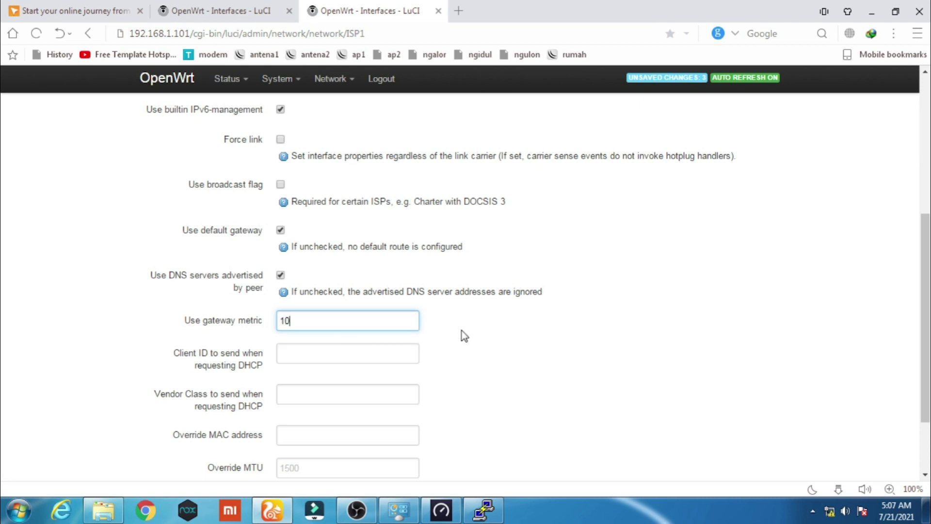
Assign ISP1 to the wan firewall zone, and save and apply the interface configuration
scroll(480, 335, down, 2)
scroll(480, 334, up, 10)
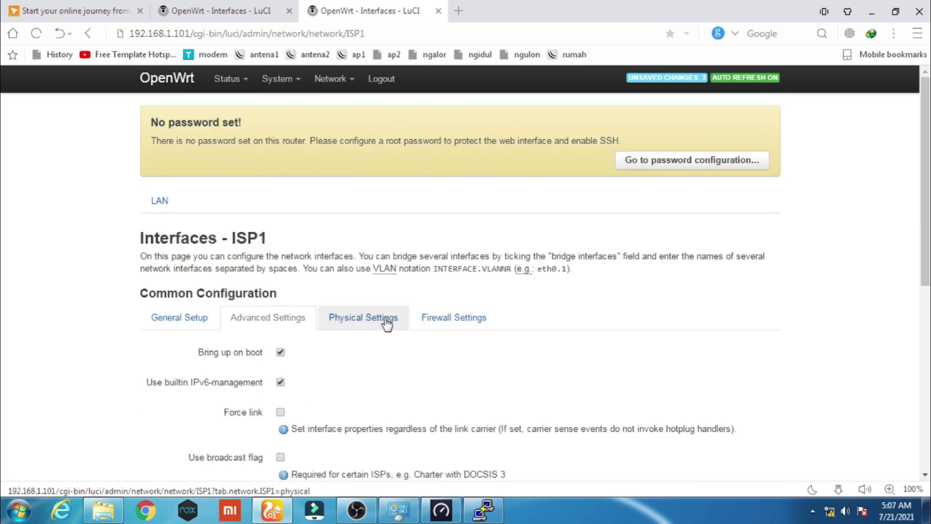
click(386, 321)
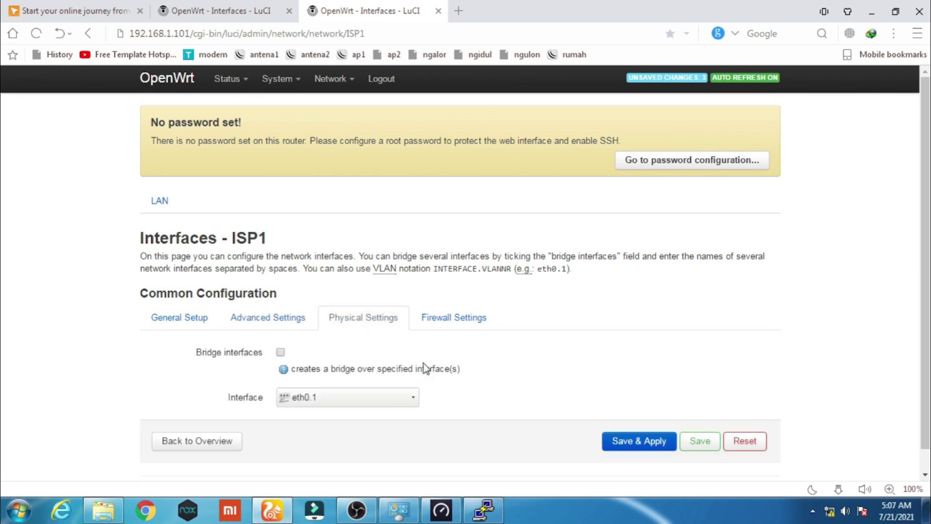
click(440, 316)
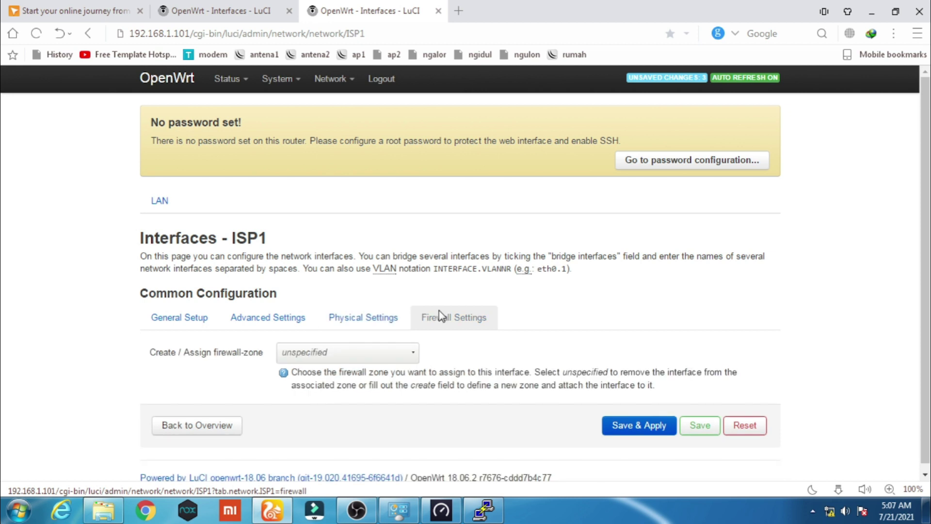
click(415, 353)
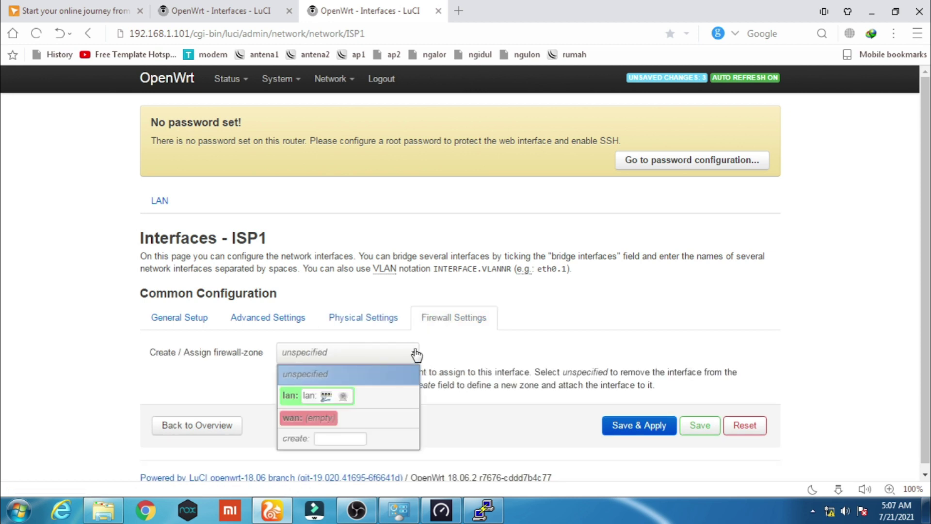
click(390, 420)
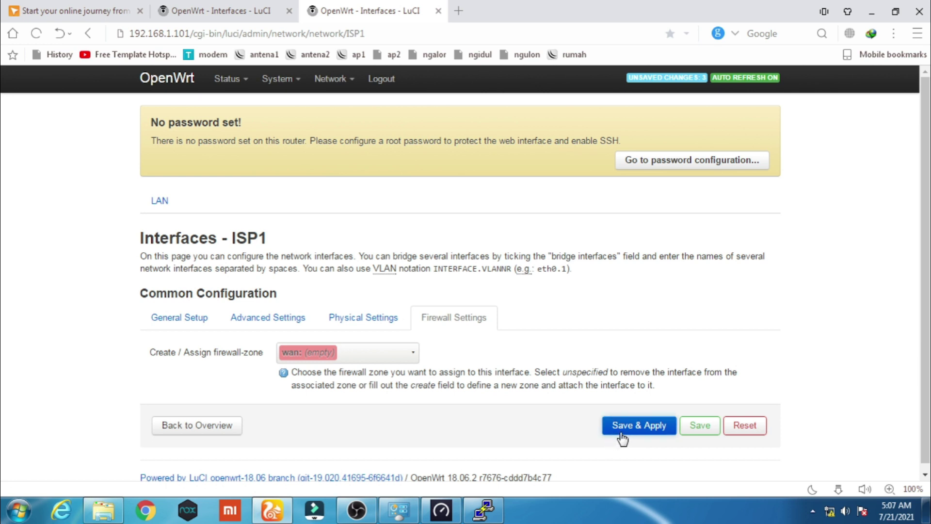
click(410, 352)
click(378, 420)
click(647, 425)
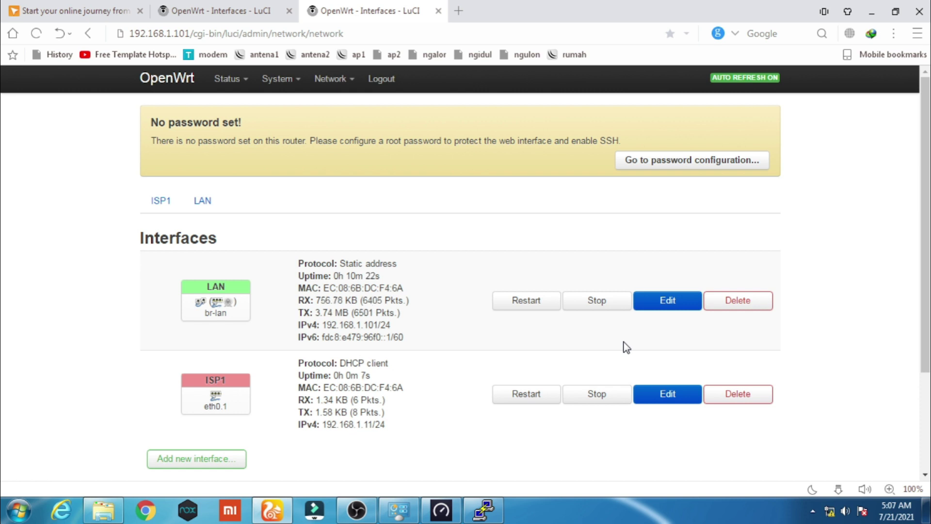
Create a second new interface named ISP2 with the DHCP client protocol, covering the Ethernet switch eth0
scroll(354, 376, down, 1)
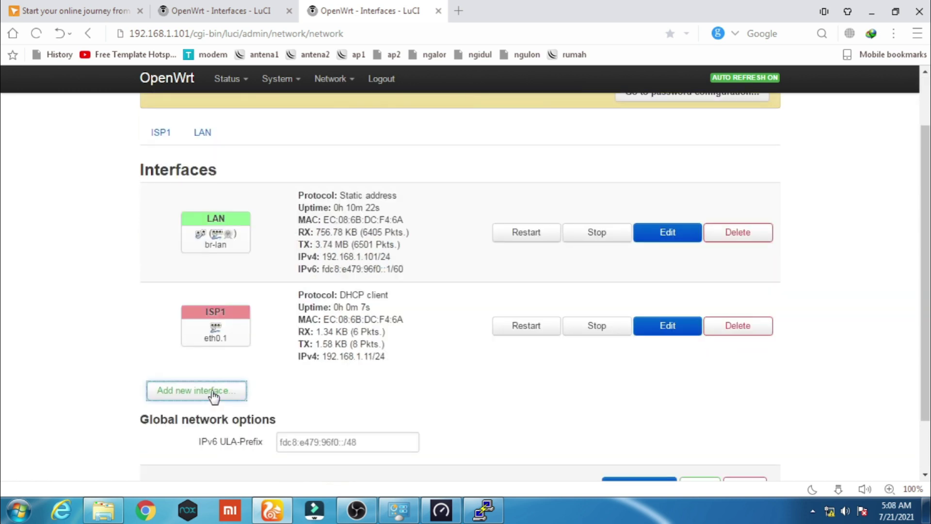
click(212, 393)
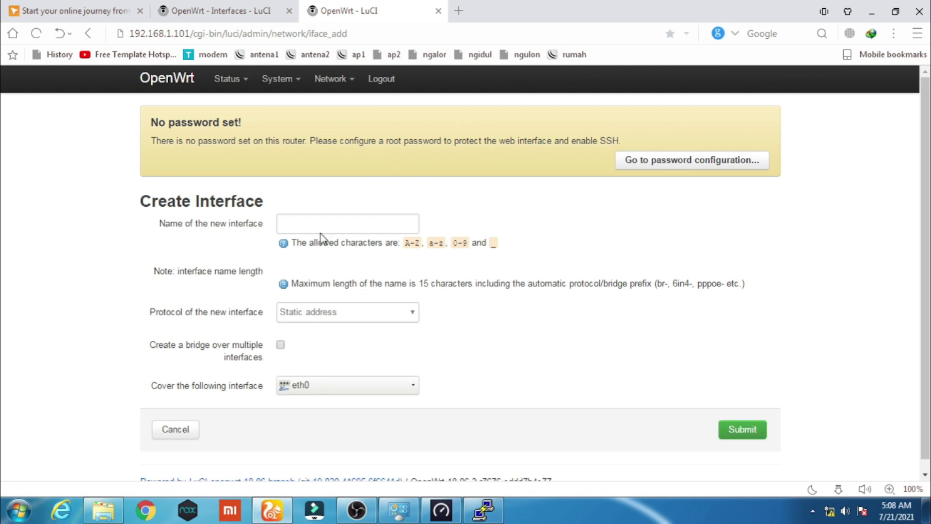
click(322, 230)
text(I)
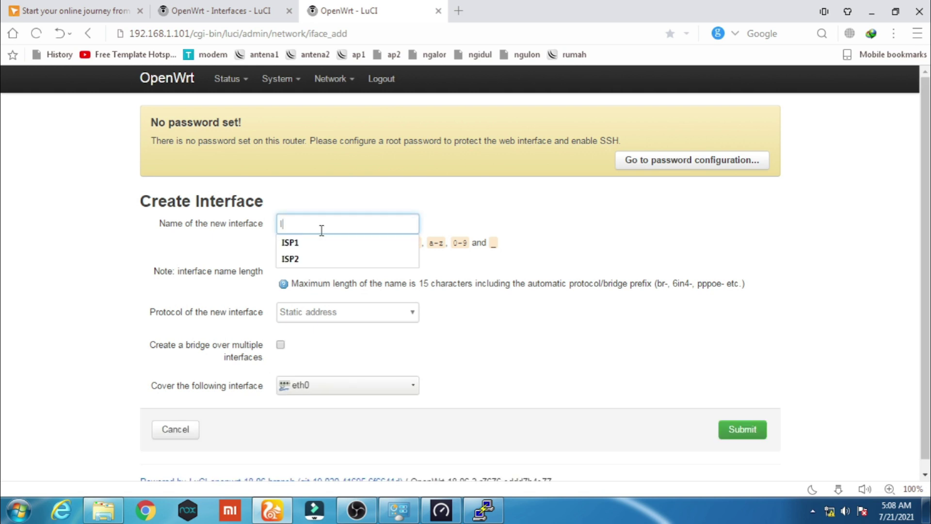
key(Down)
key(Down)
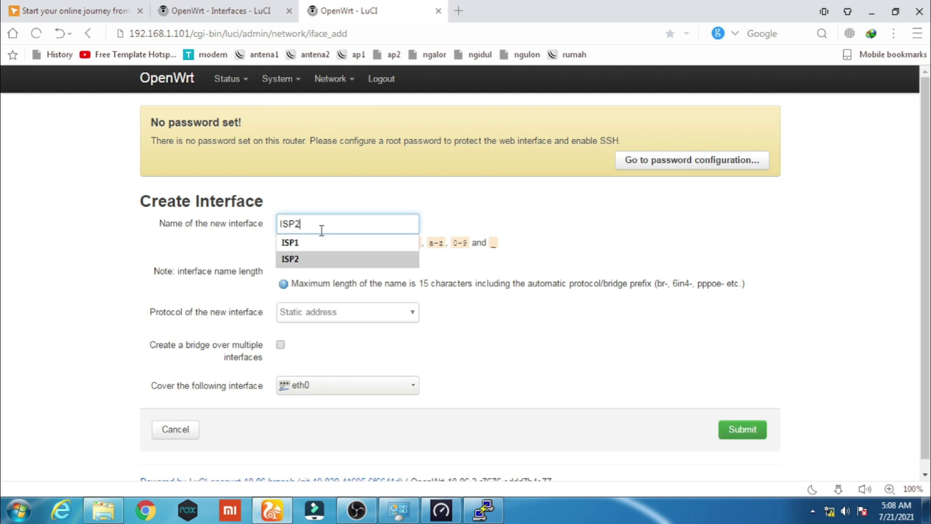
key(Return)
click(333, 311)
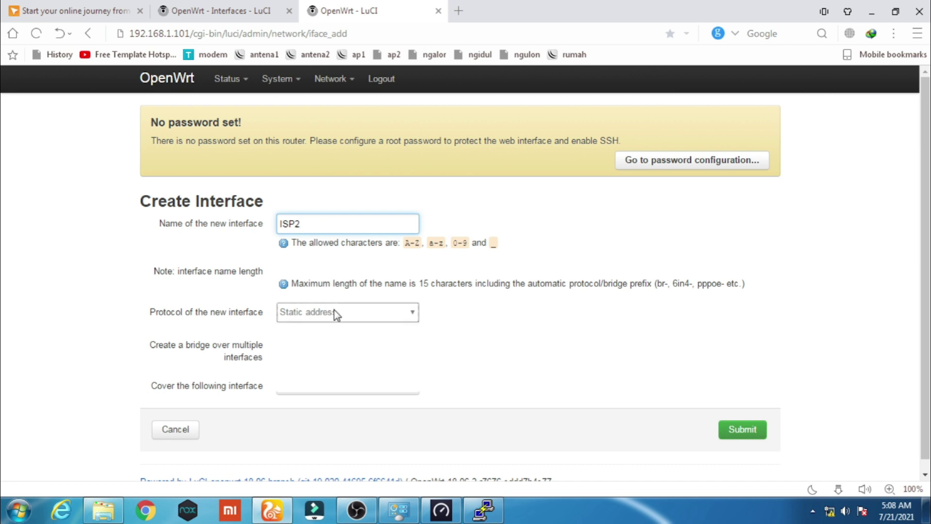
click(342, 339)
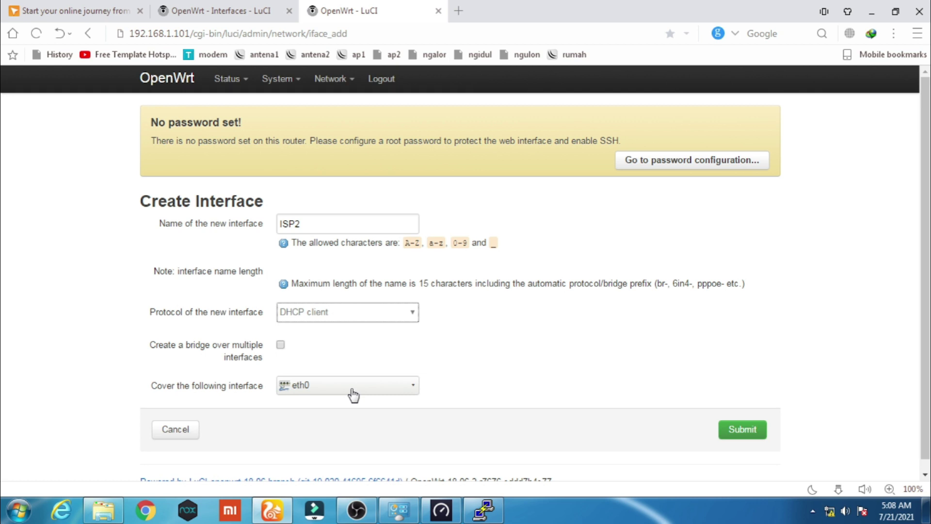
click(750, 432)
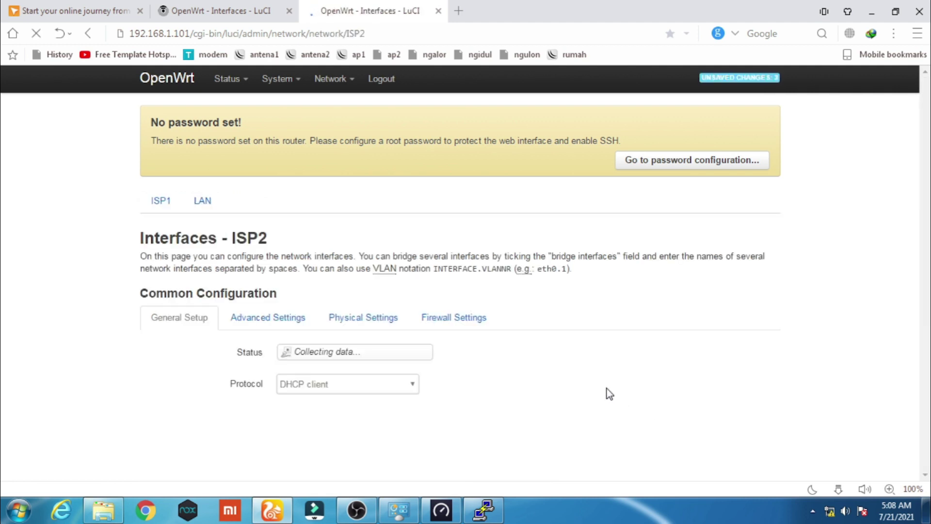
Set the ISP2 interface's gateway metric to 20 in its advanced settings and submit the form
click(277, 319)
scroll(375, 358, down, 7)
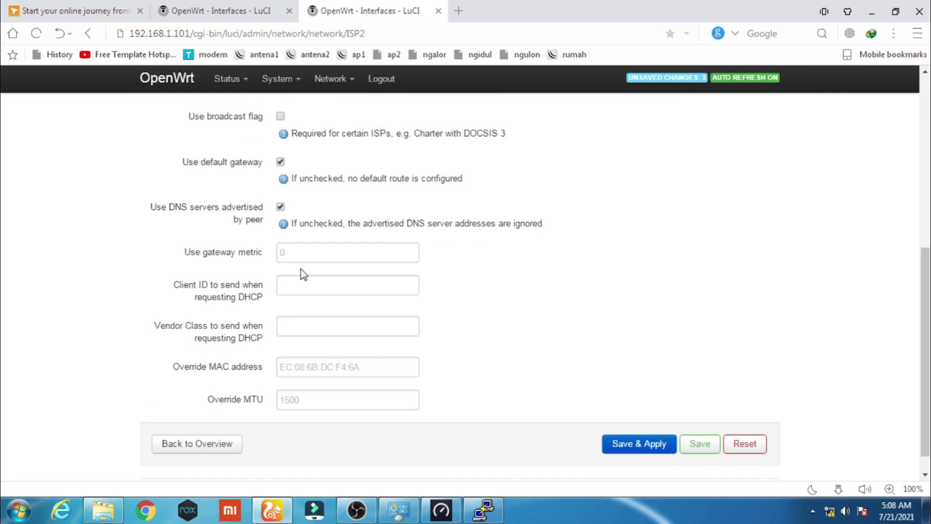
click(300, 254)
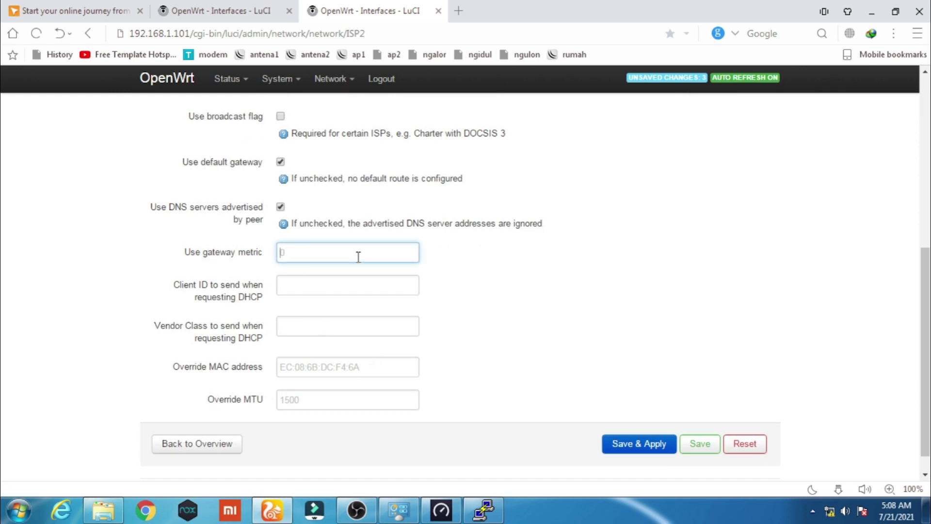
text(20)
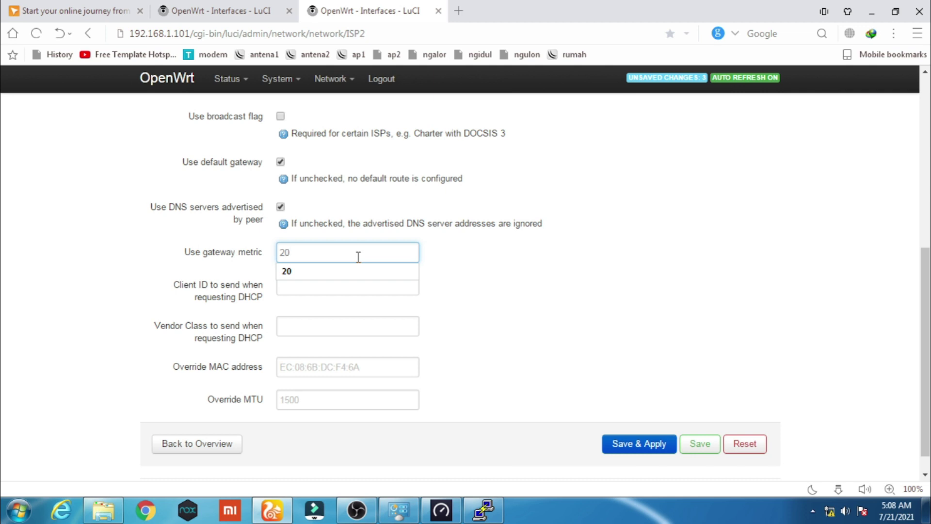
key(Return)
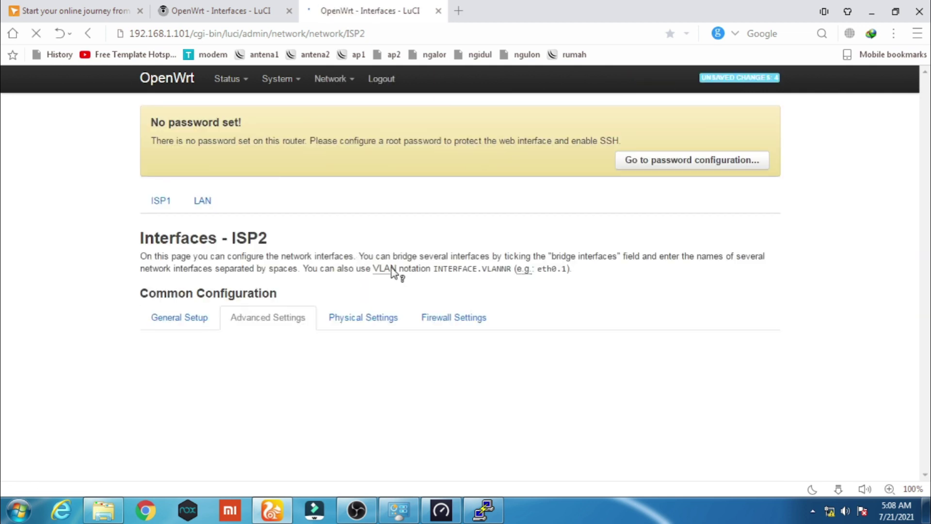
Check which interface ISP2 covers in its physical settings
scroll(413, 281, down, 7)
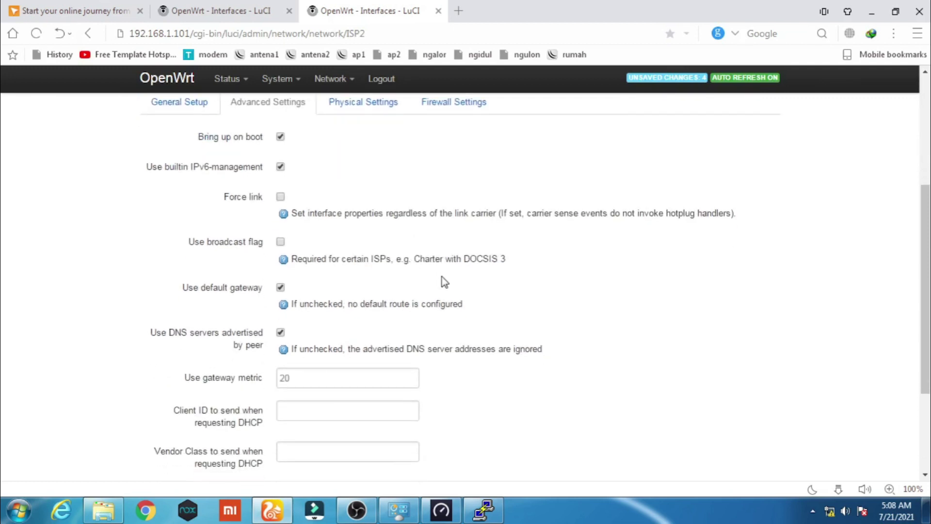
scroll(442, 280, up, 4)
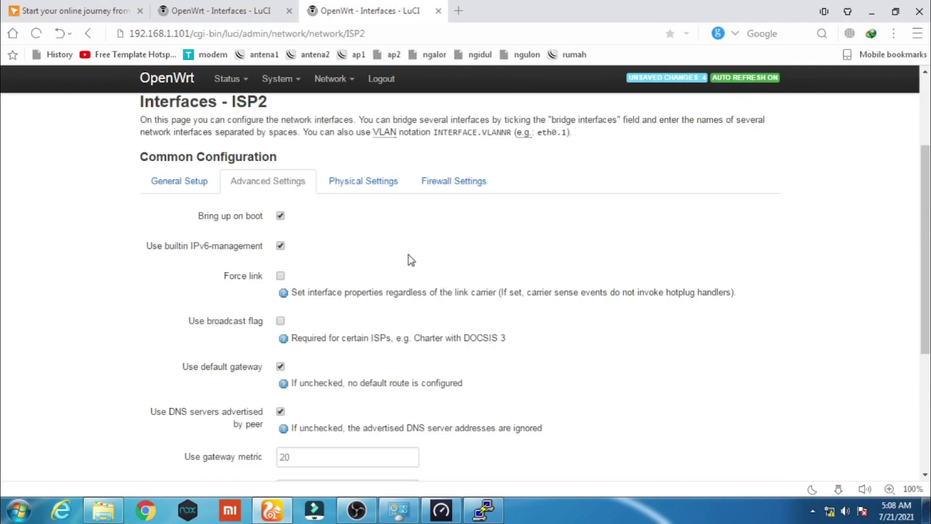
click(373, 192)
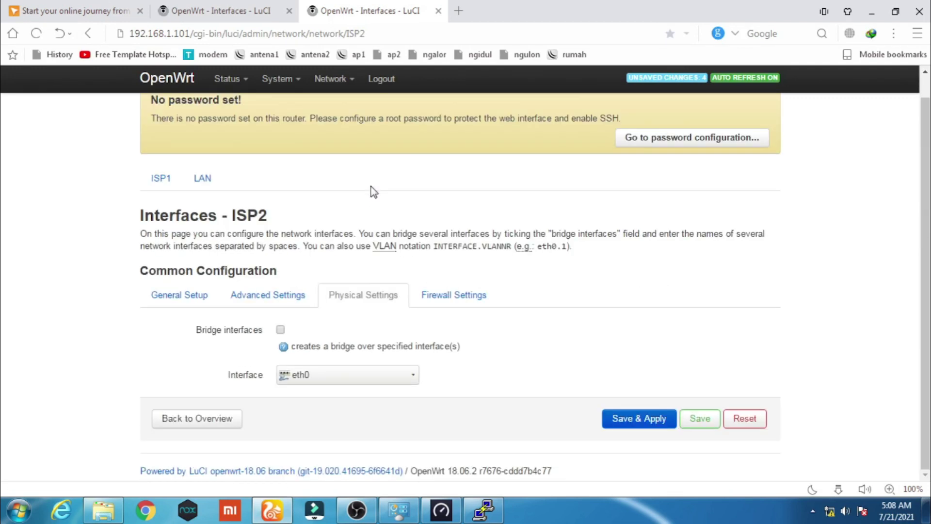
Create a new firewall zone named ISP2 for the ISP2 interface, and save and apply the configuration
click(397, 377)
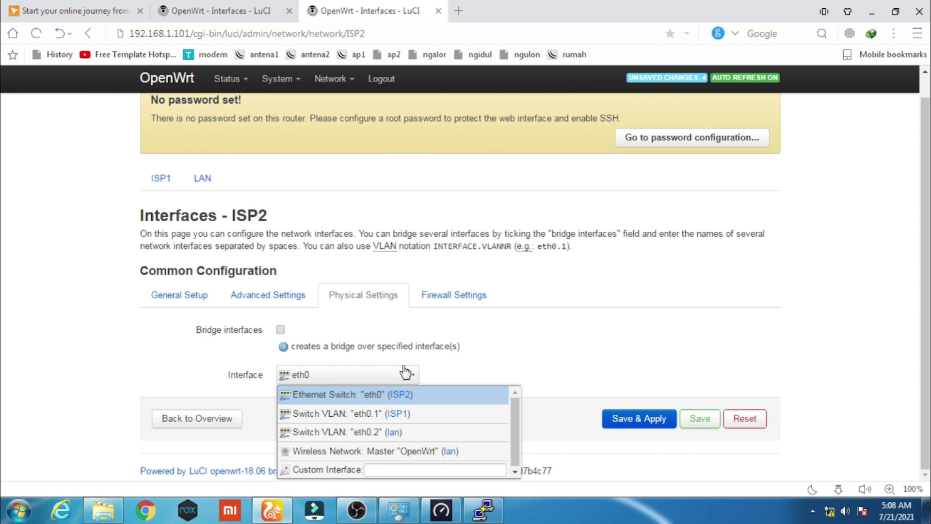
click(451, 319)
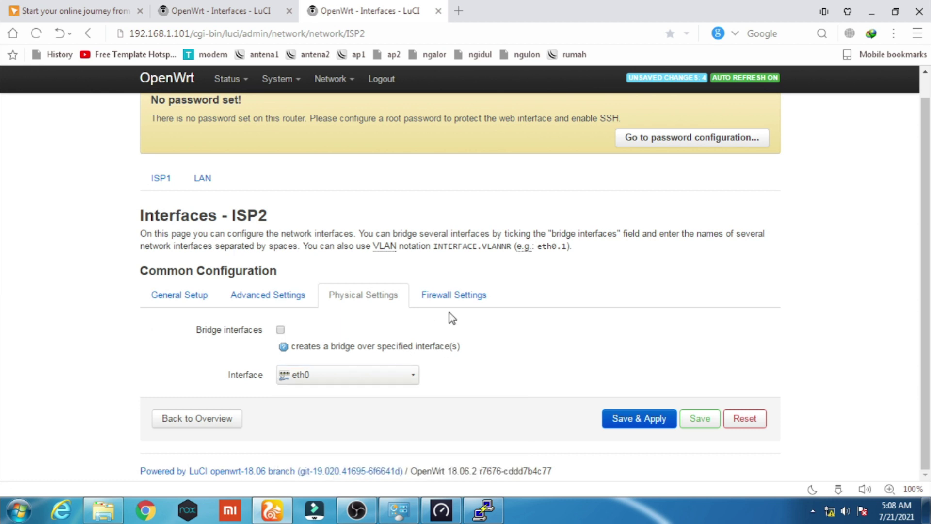
click(451, 295)
click(398, 351)
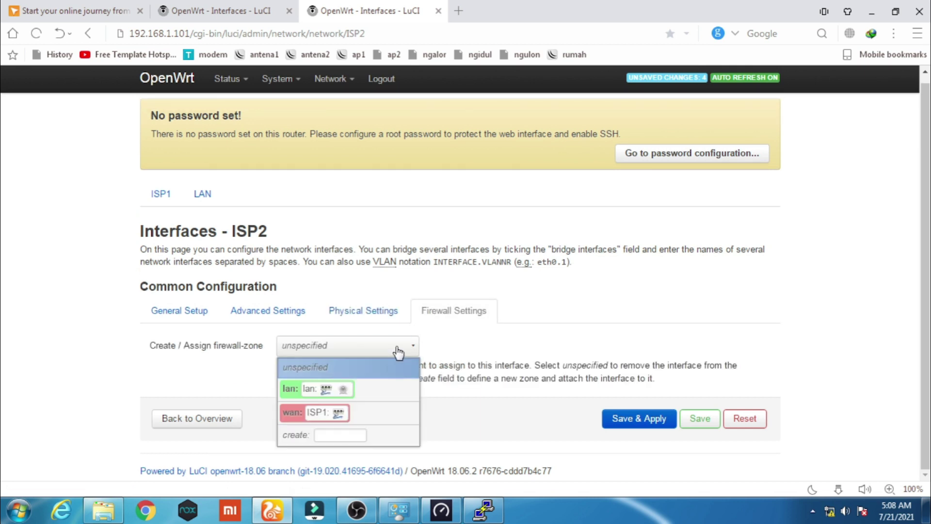
click(350, 433)
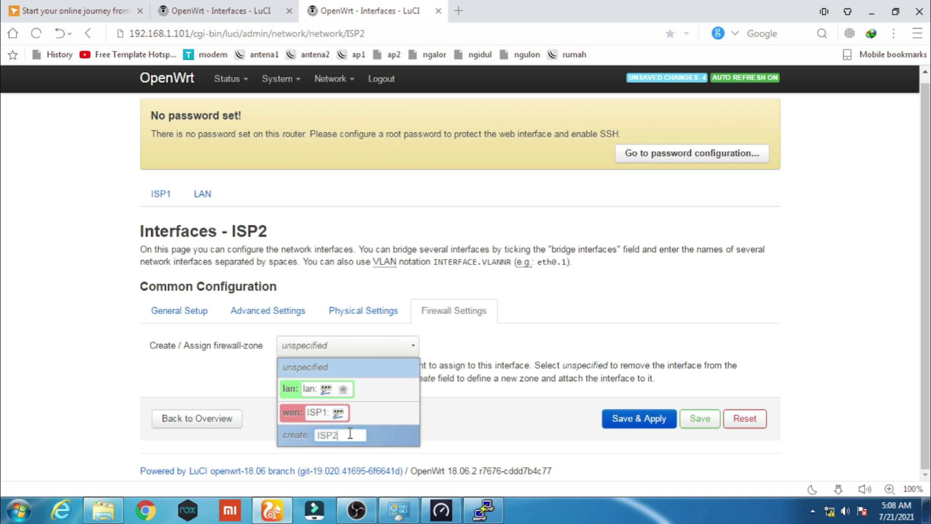
click(375, 441)
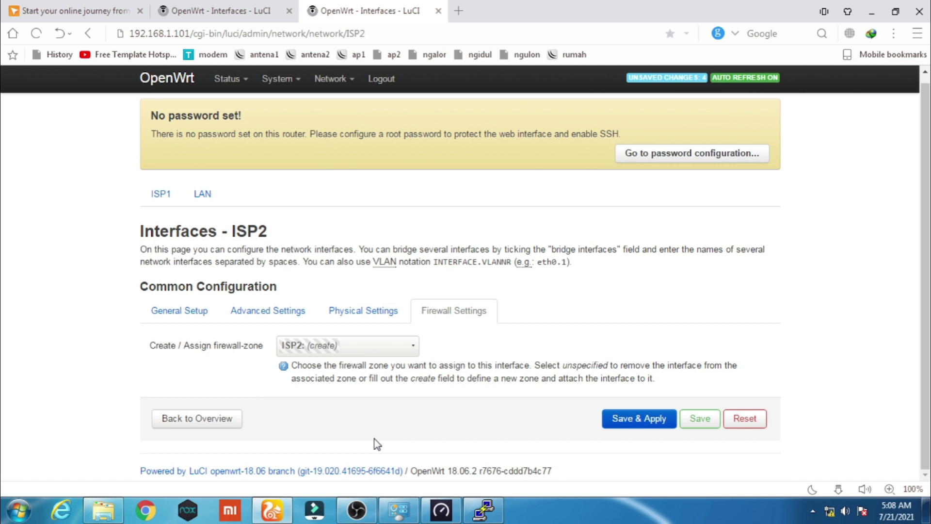
click(652, 418)
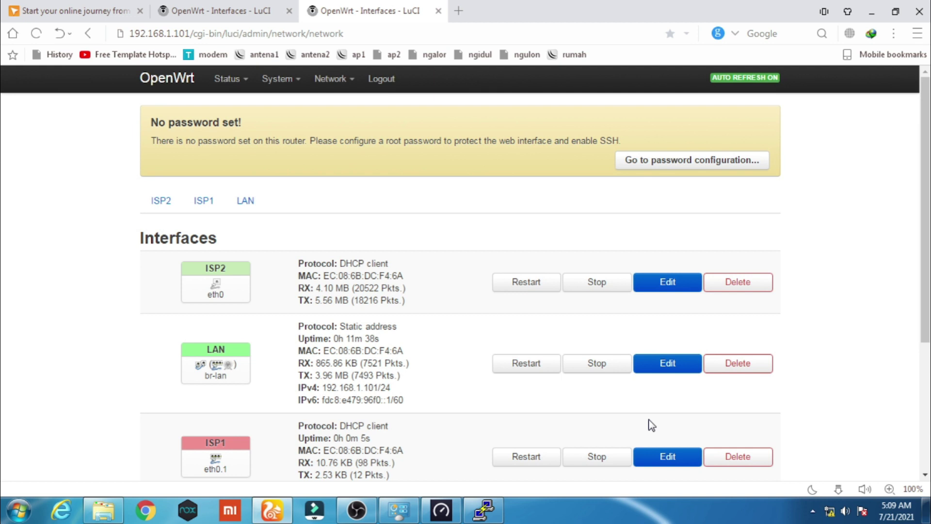
scroll(410, 308, down, 4)
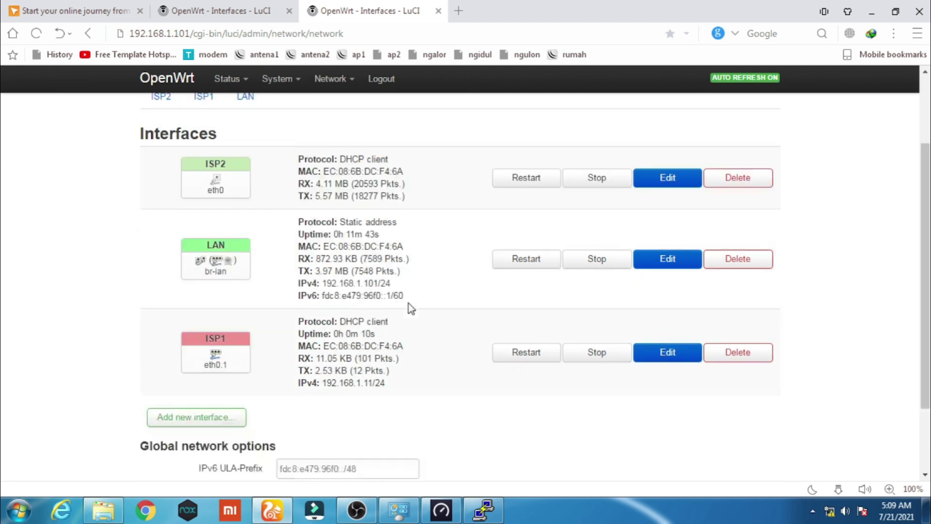
scroll(410, 308, up, 4)
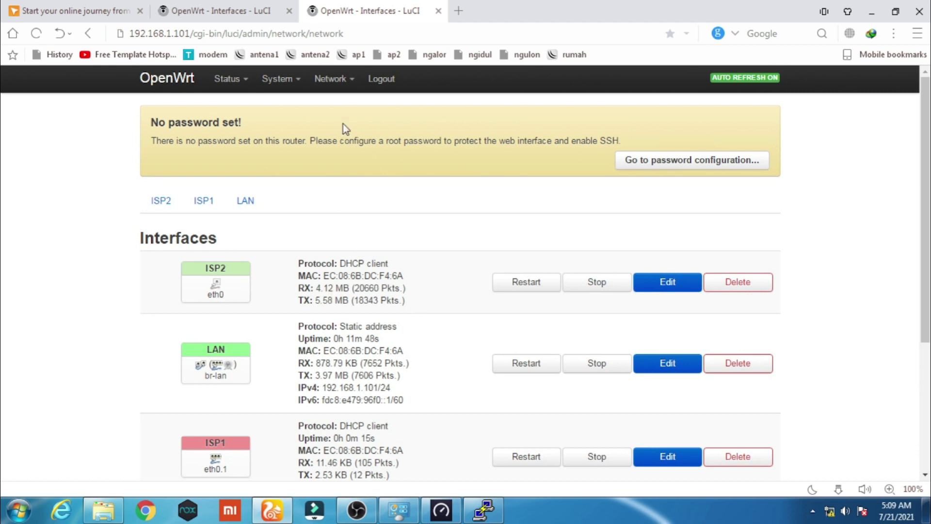
Scan for wireless networks on radio0 and choose to join the network "test"
mouse_move(335, 82)
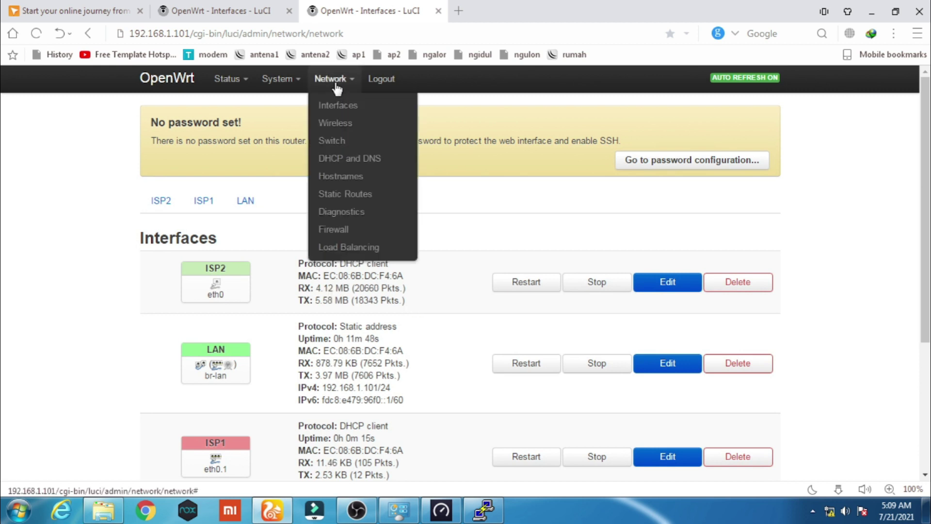
click(342, 126)
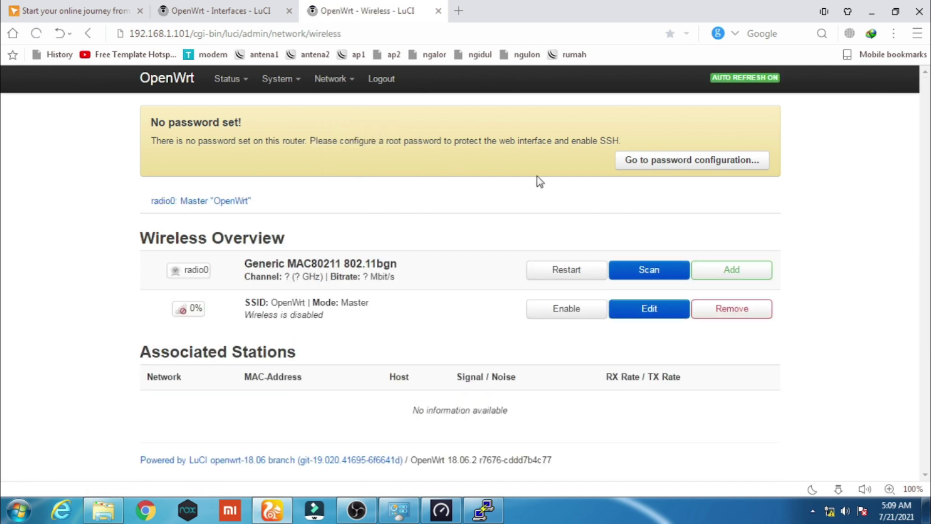
click(664, 271)
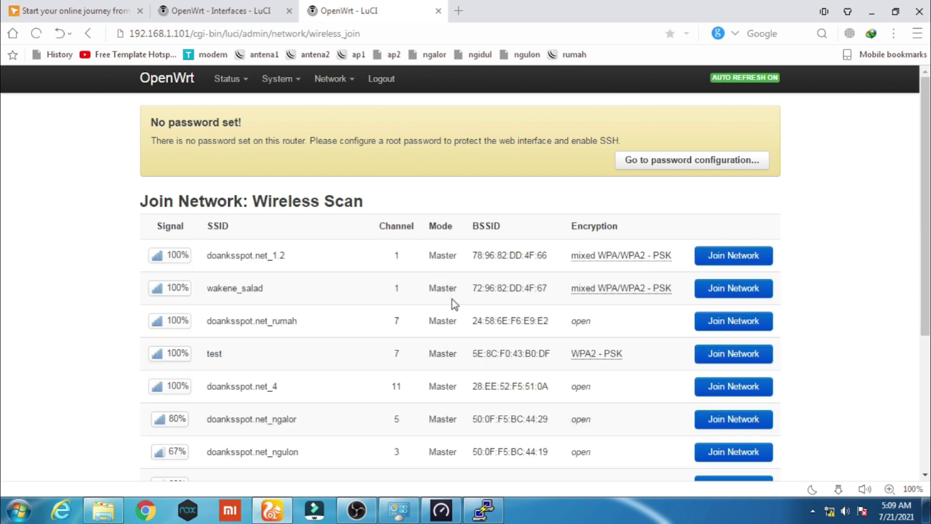
scroll(502, 315, down, 1)
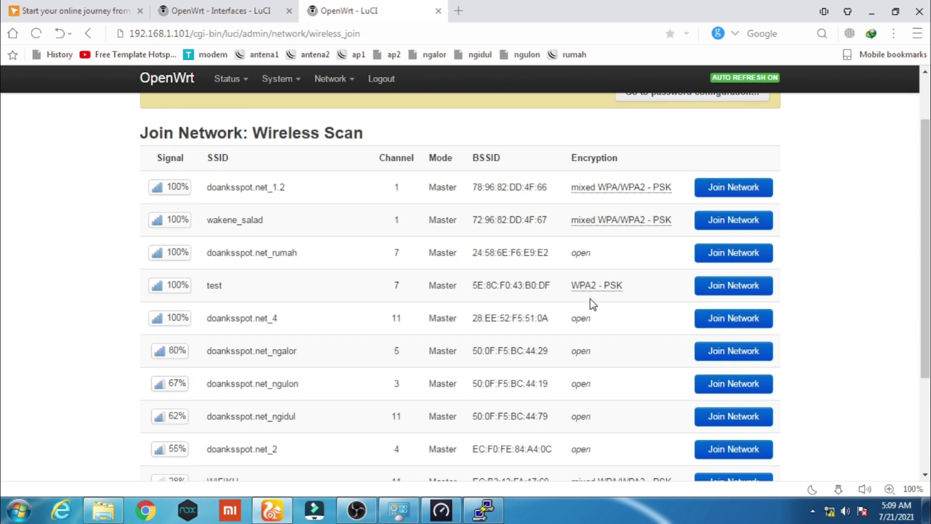
click(718, 287)
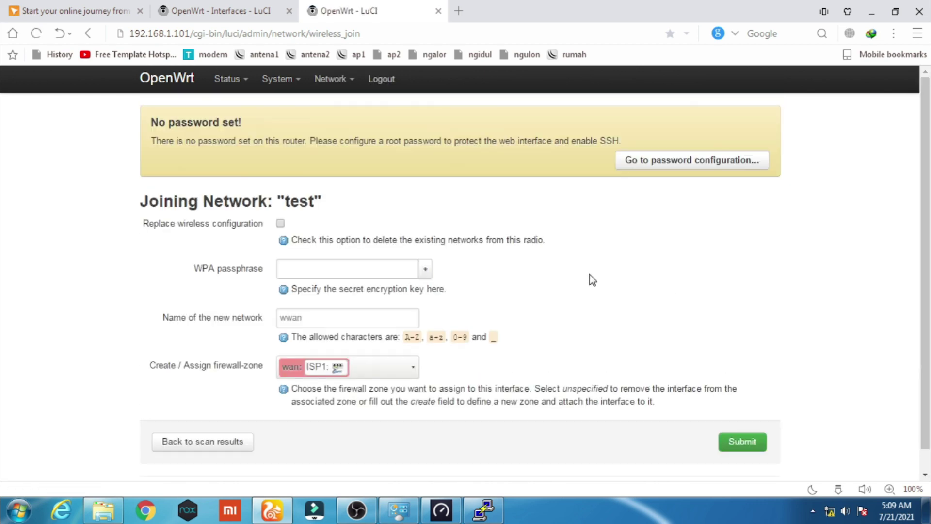
Enter the WPA passphrase for the "test" network and name the new network wwan2
click(340, 269)
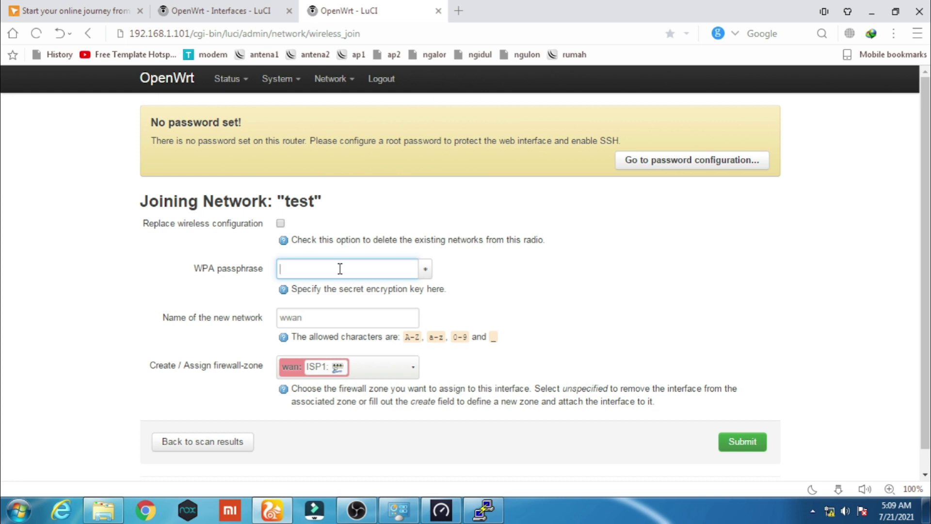
text(•••••••)
click(330, 319)
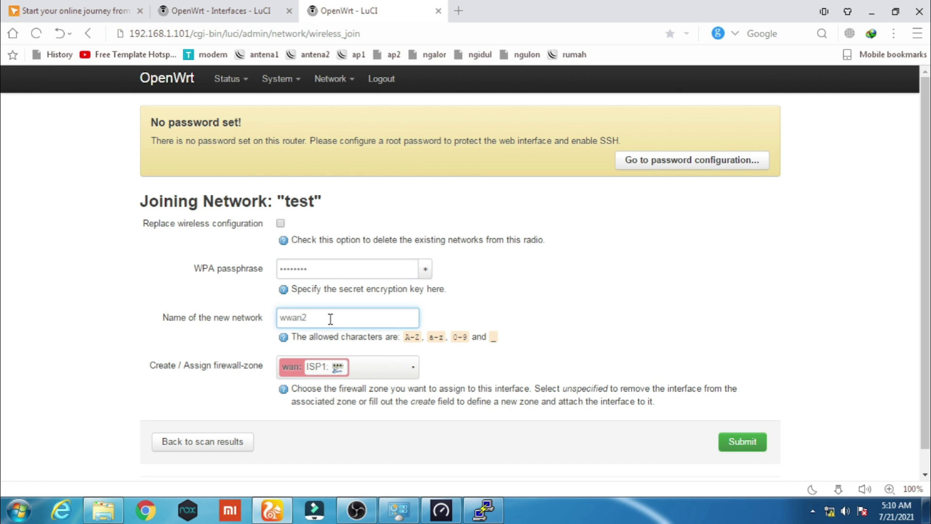
Assign the new wireless network to the ISP2 firewall zone and submit the join form
click(411, 371)
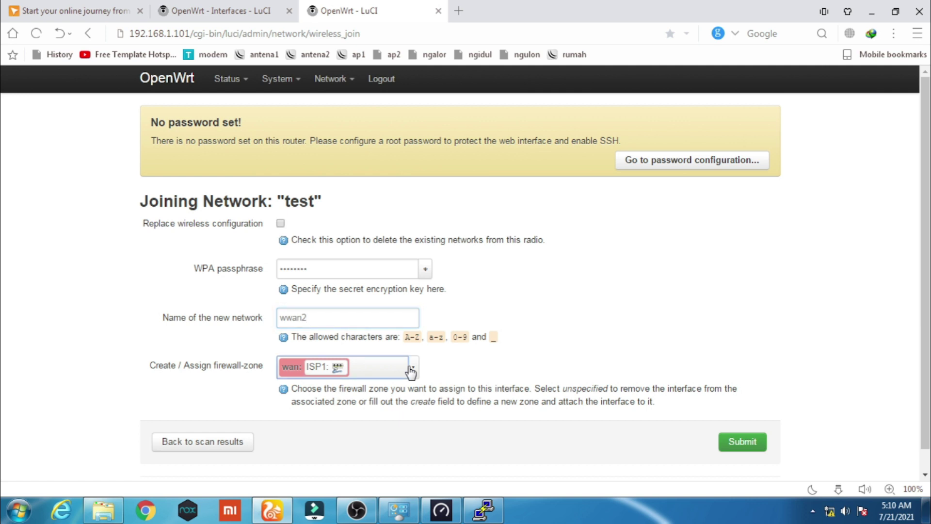
click(392, 413)
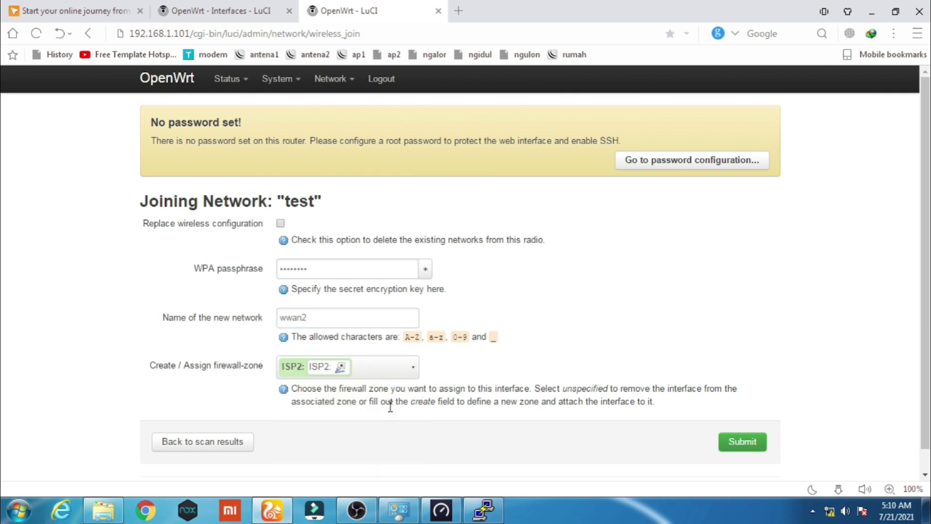
click(414, 373)
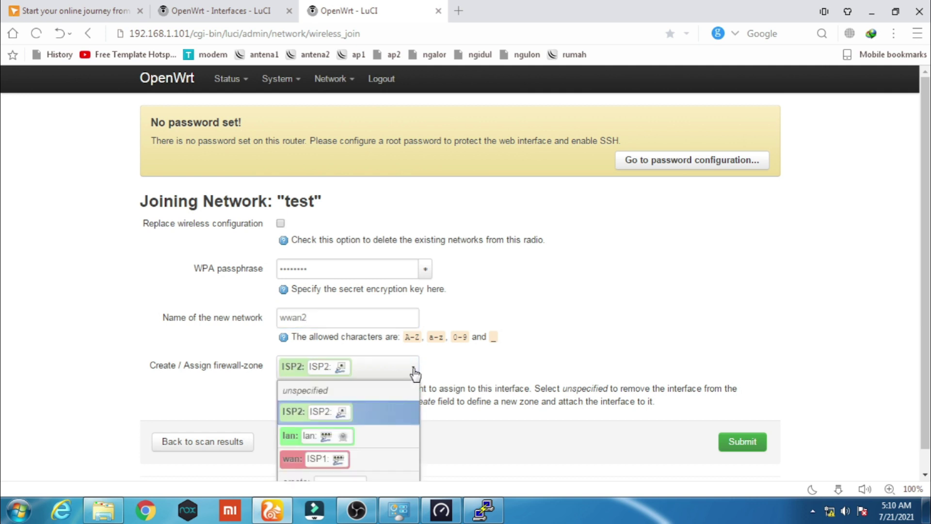
click(394, 417)
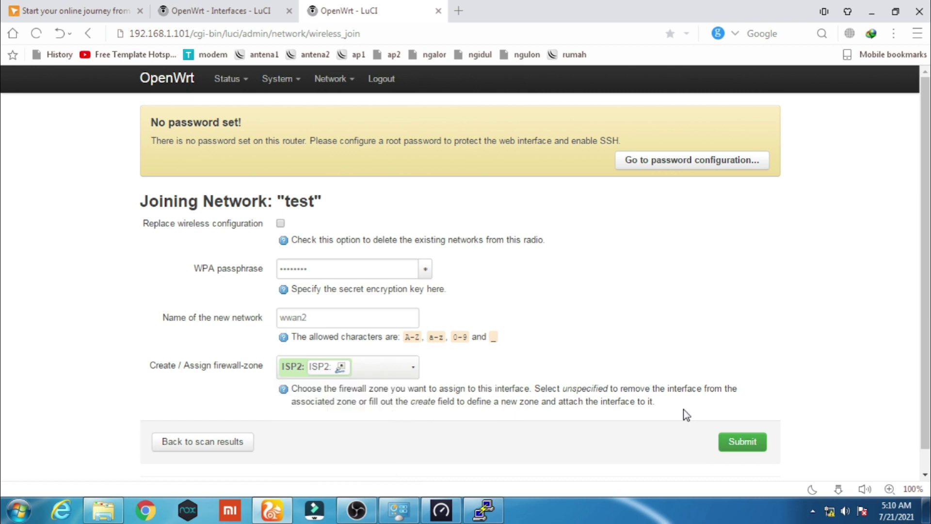
click(728, 443)
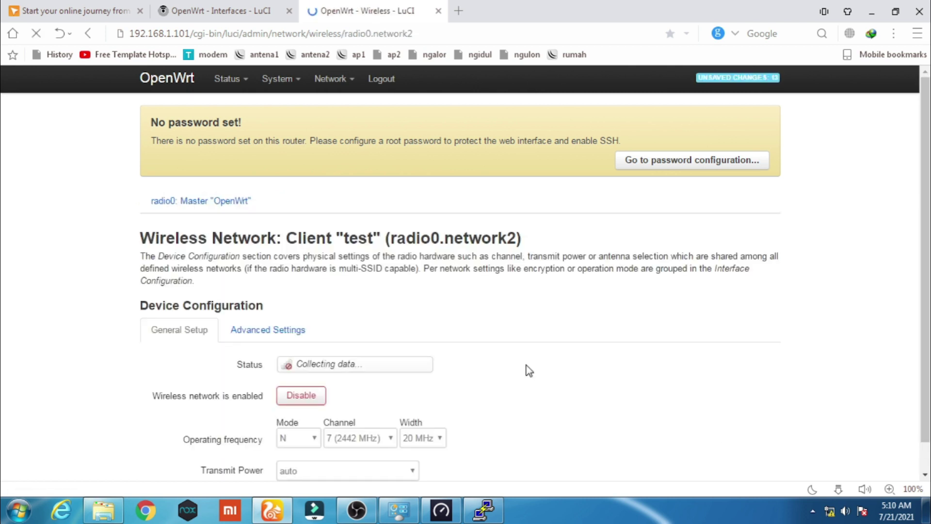
Review the "test" client's wireless security, keep WPA2-PSK encryption, and save and apply the wireless configuration
scroll(530, 371, down, 4)
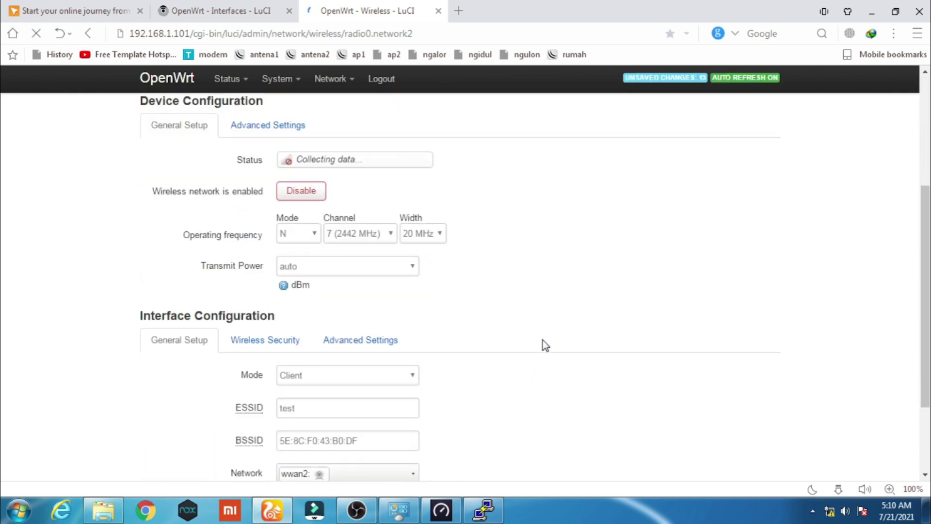
scroll(542, 339, down, 1)
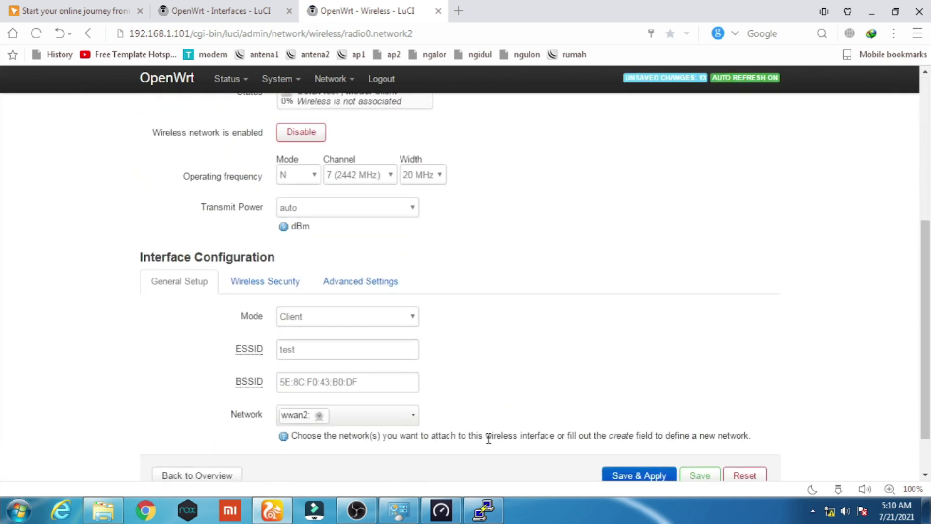
click(263, 284)
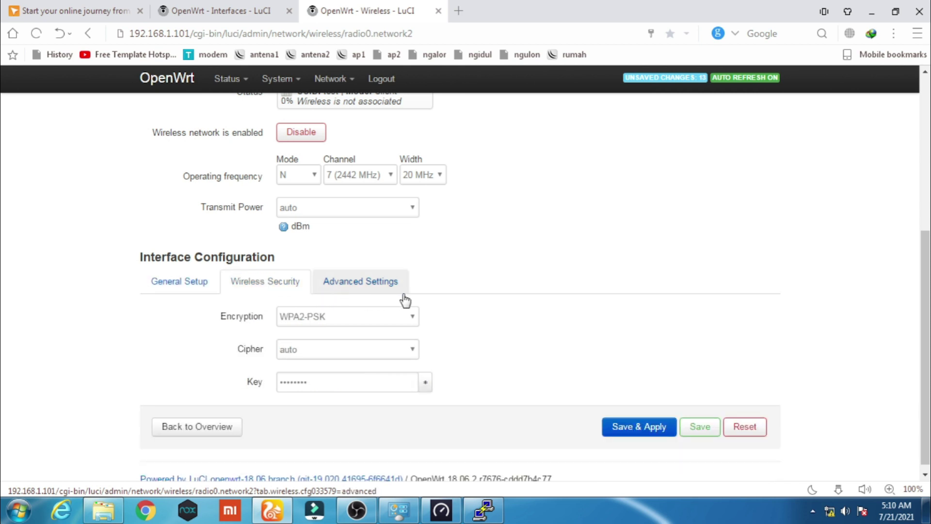
click(415, 320)
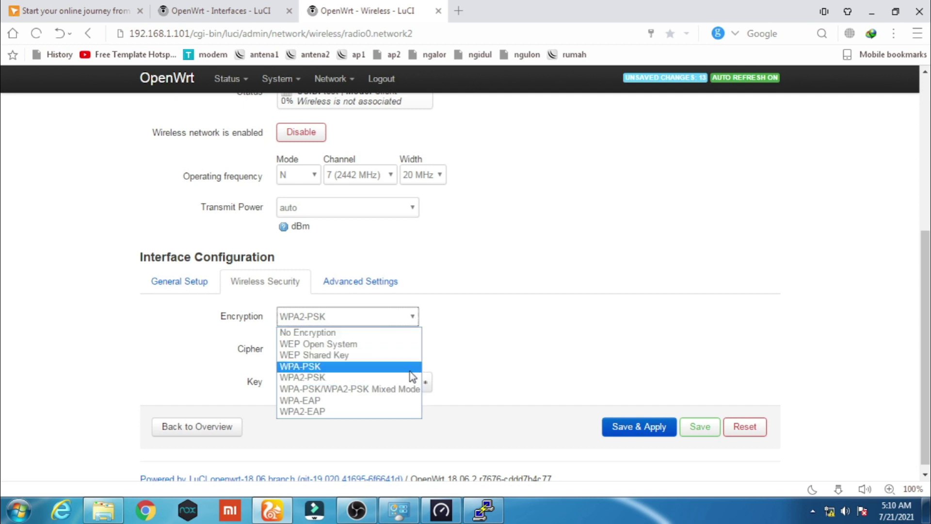
click(515, 341)
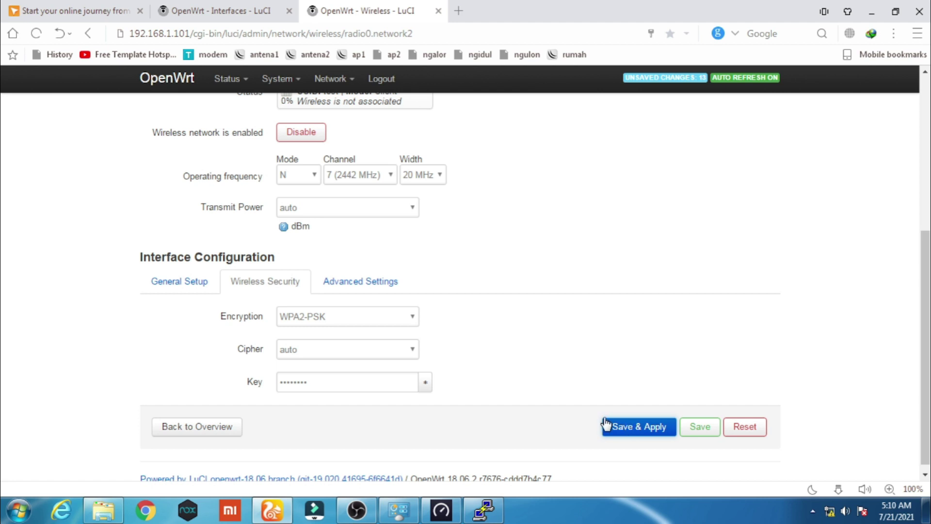
click(624, 429)
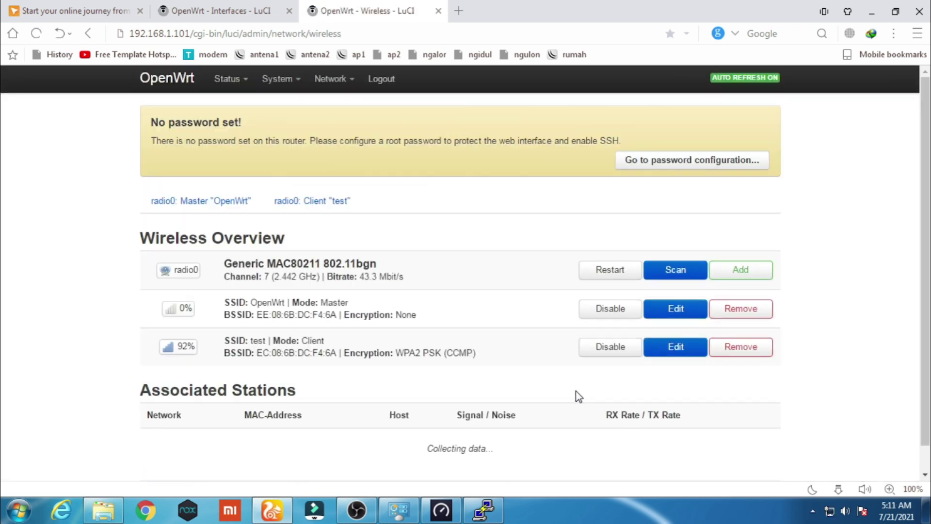
scroll(575, 395, down, 1)
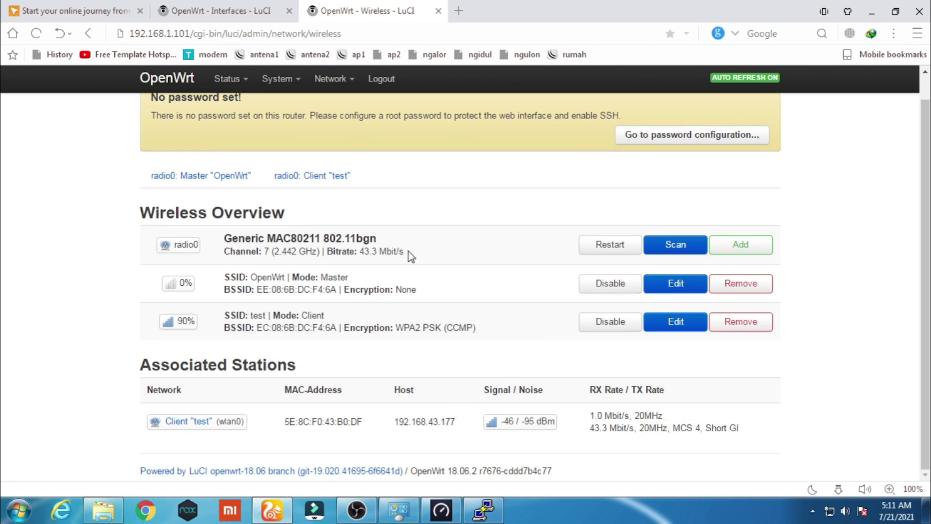
Set the ISP2 zone's input policy to reject in the firewall zone settings
mouse_move(332, 81)
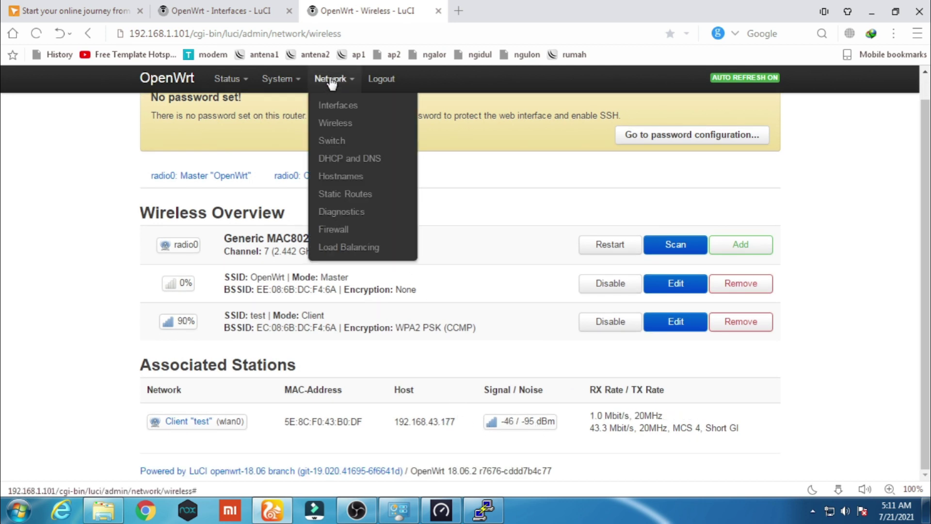
click(345, 230)
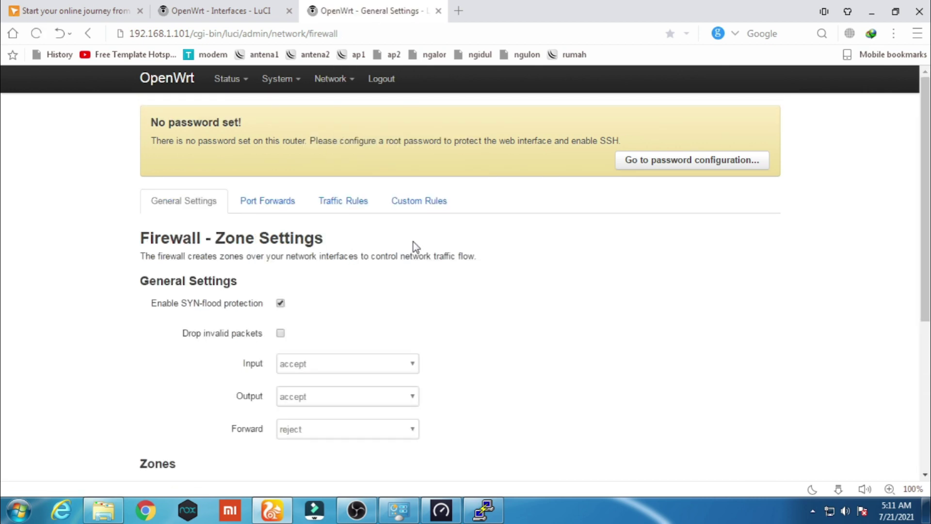
scroll(410, 285, down, 3)
scroll(418, 284, down, 2)
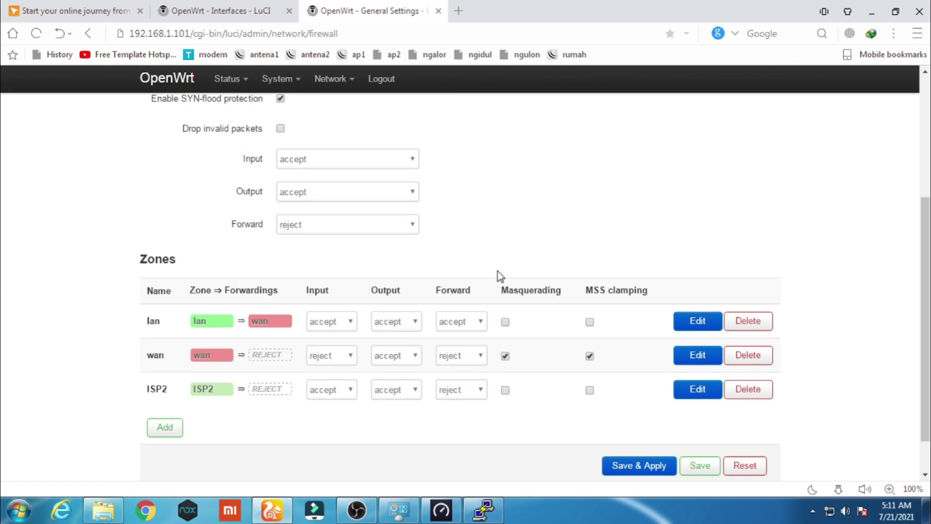
click(336, 394)
click(336, 409)
click(346, 390)
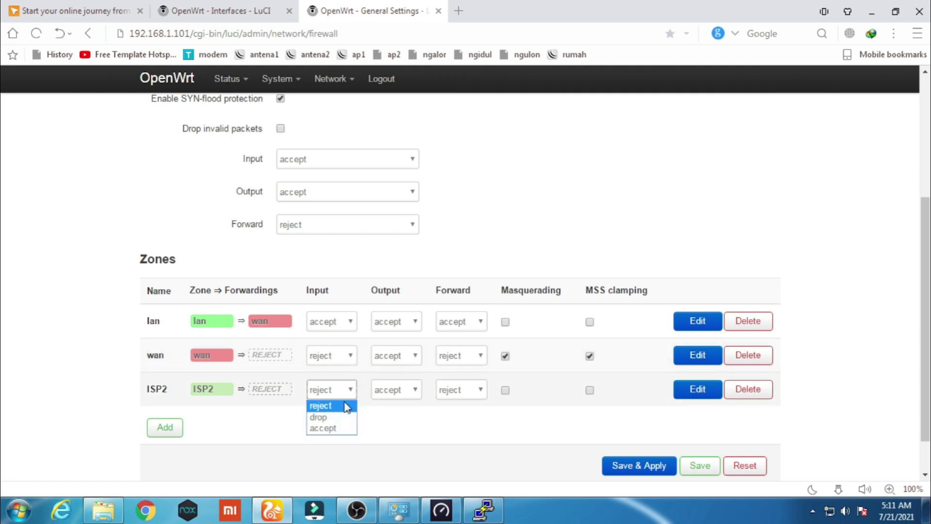
click(345, 405)
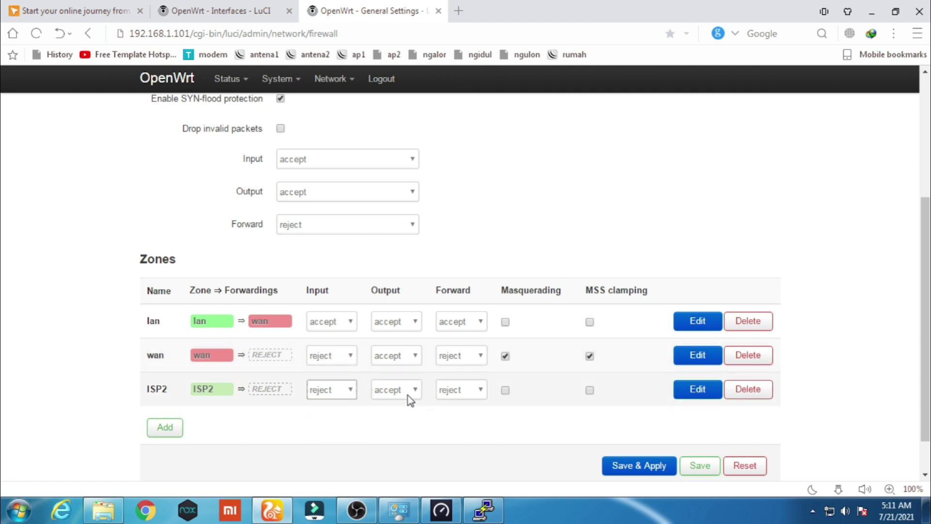
Enable masquerading and MSS clamping for the ISP2 firewall zone, and save and apply the settings
click(504, 392)
click(589, 392)
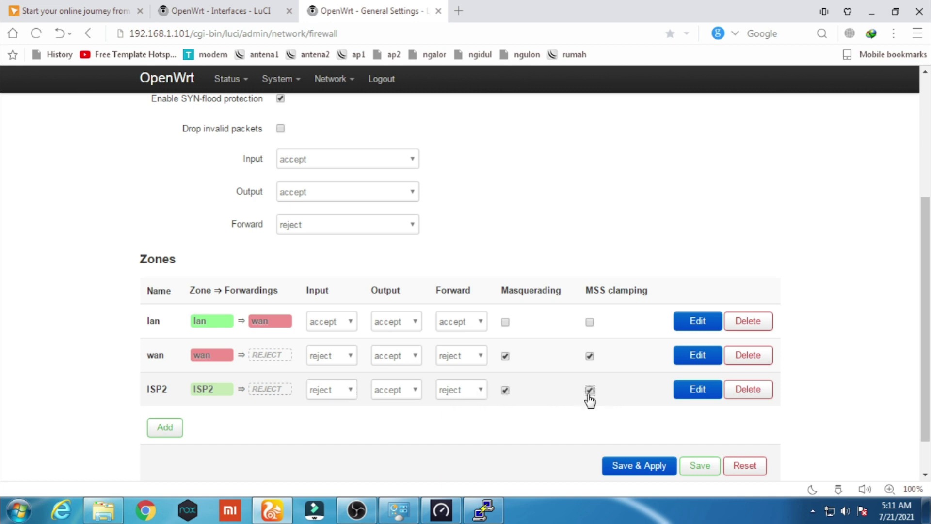
click(630, 466)
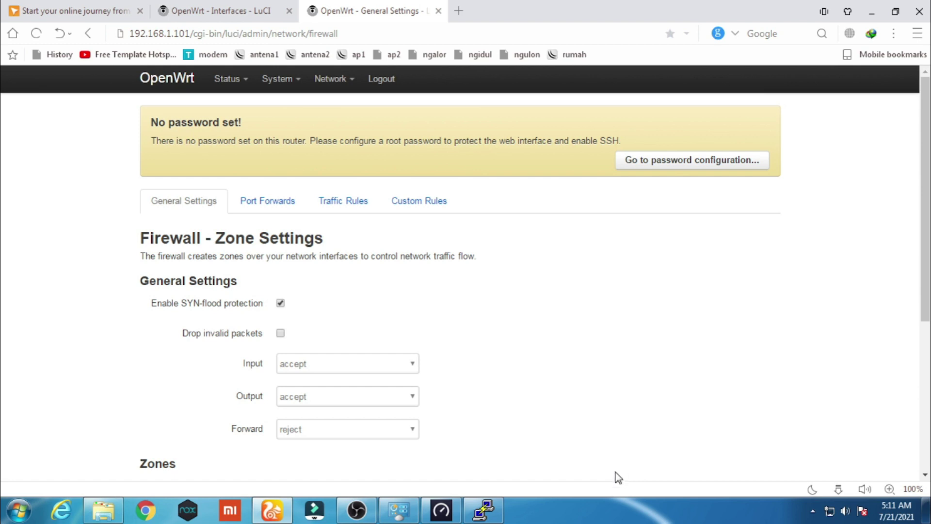
scroll(563, 327, down, 4)
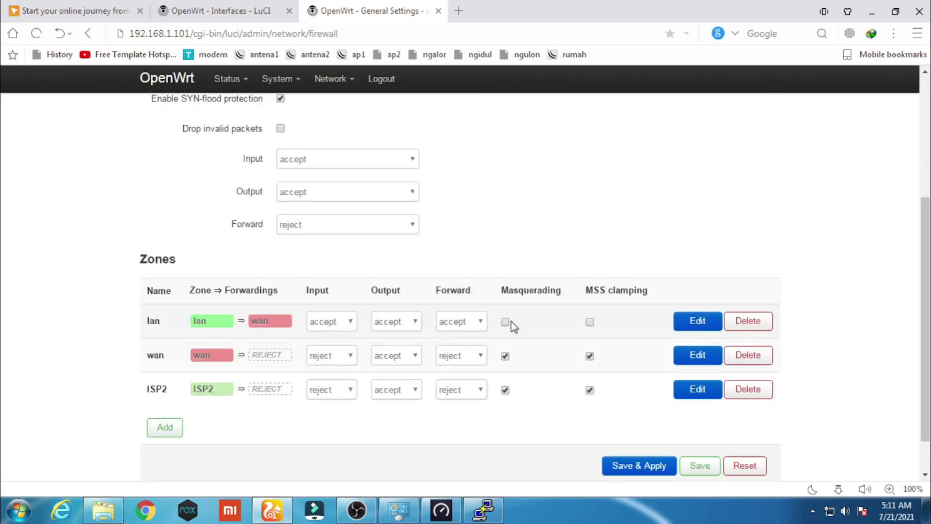
Allow forwarding from the lan firewall zone to the ISP2 zone alongside wan, and save and apply the change
click(685, 325)
scroll(493, 368, down, 5)
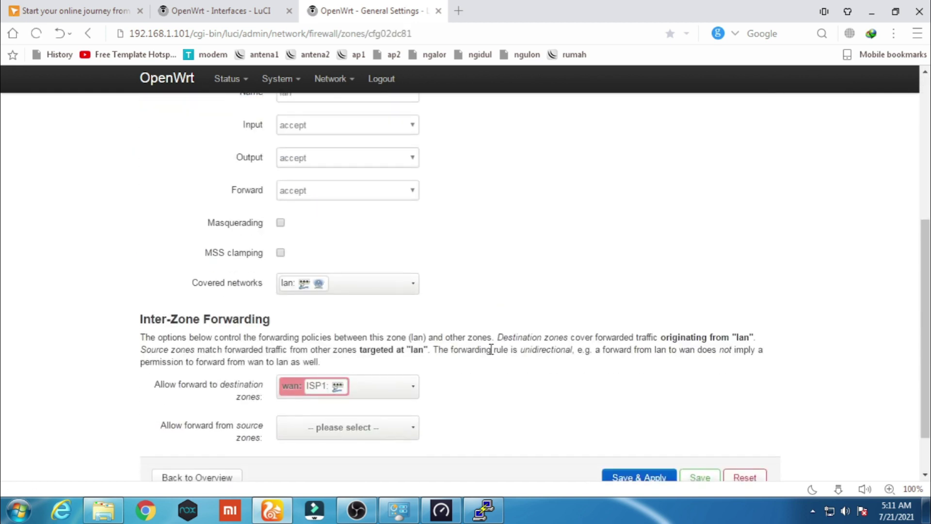
click(409, 386)
click(291, 411)
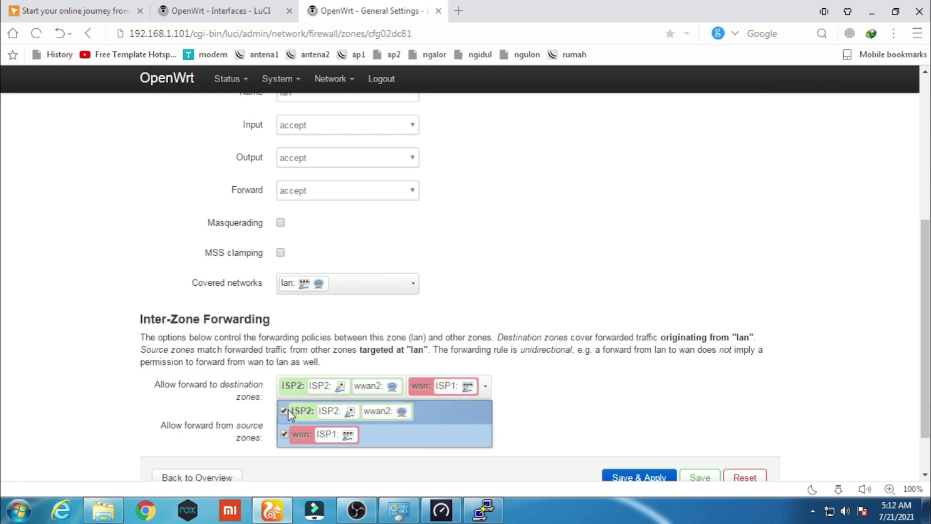
click(648, 478)
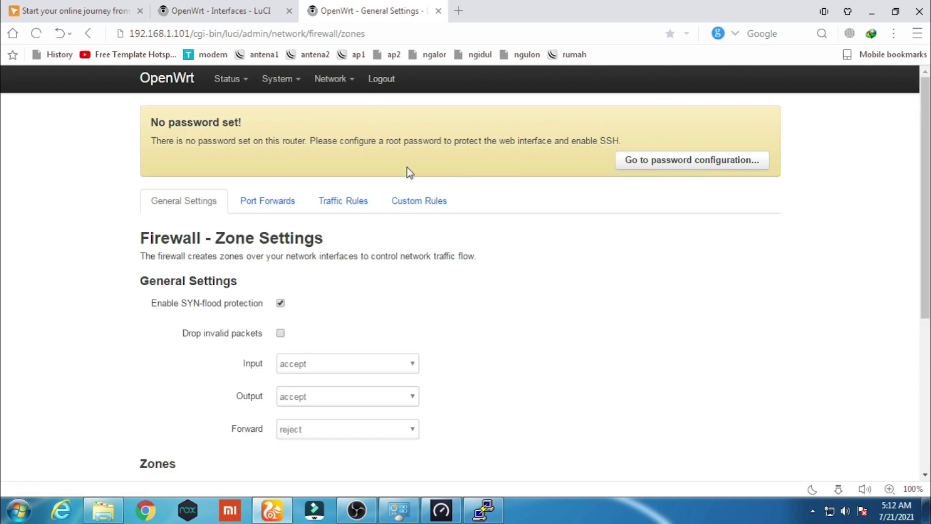
scroll(409, 175, down, 4)
scroll(411, 177, up, 3)
scroll(411, 176, up, 1)
Open the ISP2 network interface for editing and review its general and advanced settings, including the gateway metric
mouse_move(333, 79)
click(350, 105)
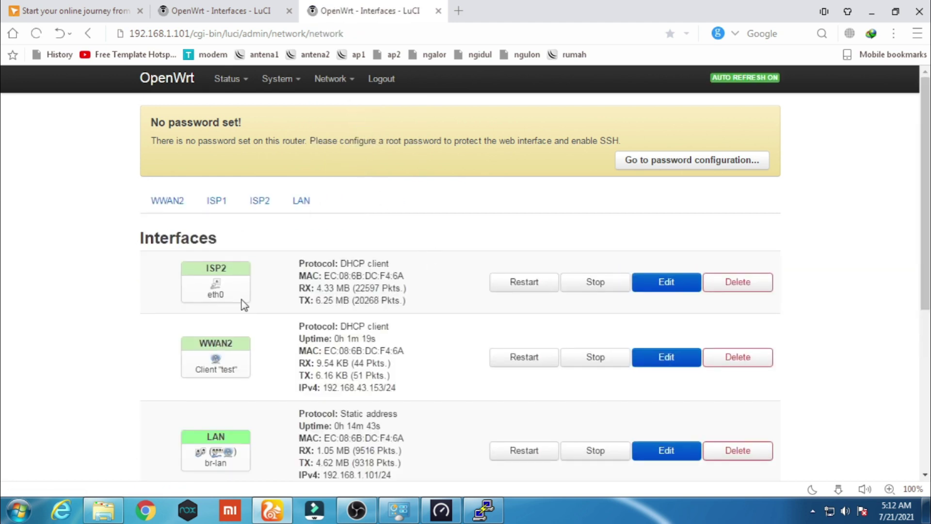
click(659, 288)
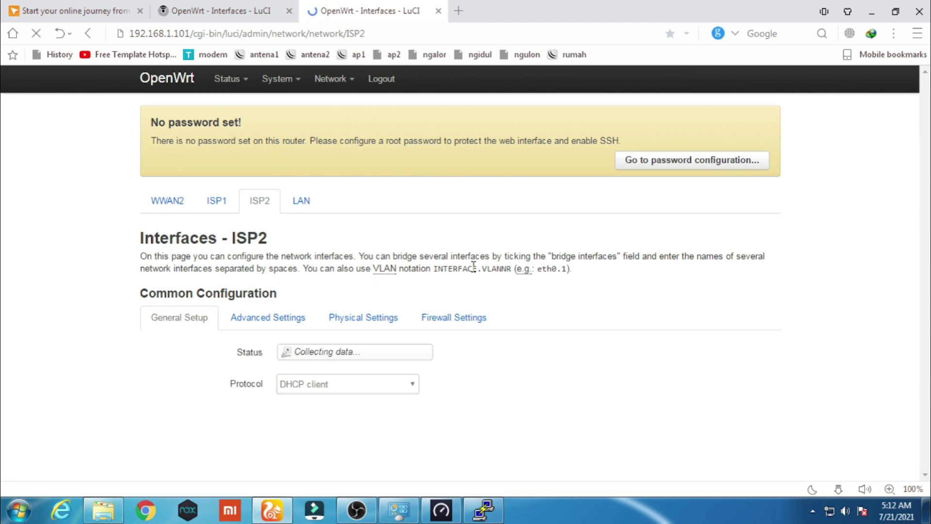
scroll(460, 268, down, 2)
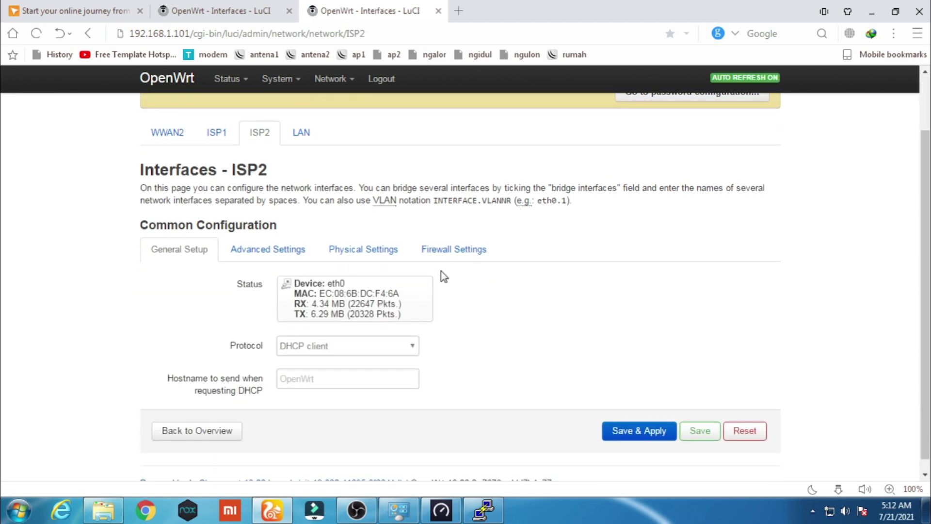
click(245, 249)
scroll(401, 320, down, 5)
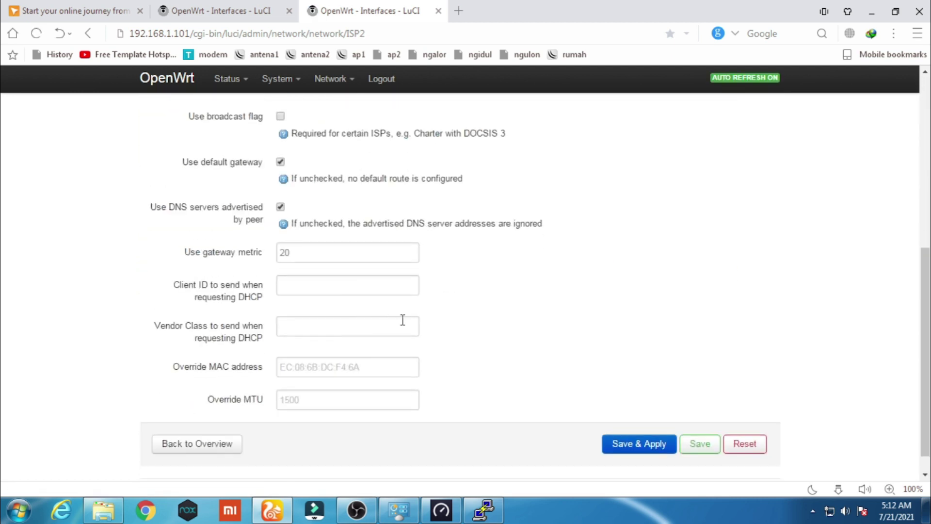
scroll(415, 324, up, 5)
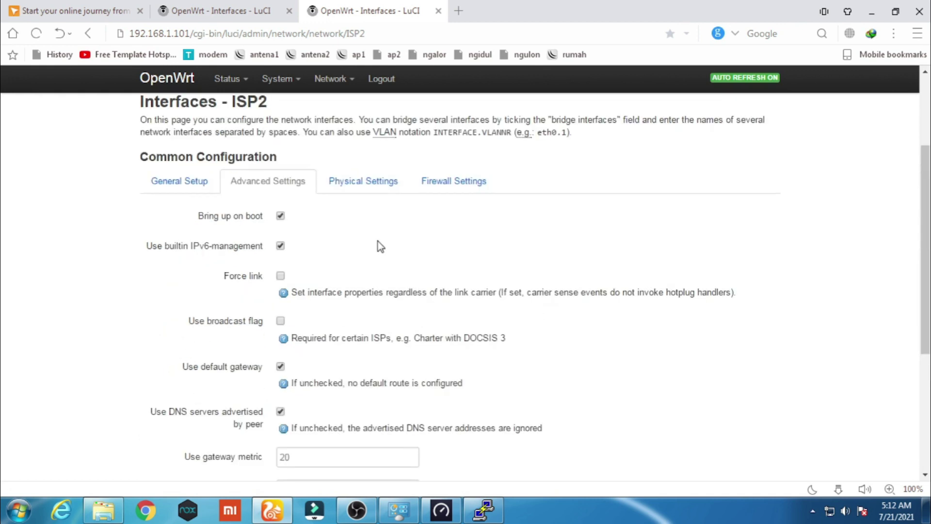
Set ISP2's physical interface to the wireless client network "test" (wwan2), and save and apply the interface settings
click(365, 187)
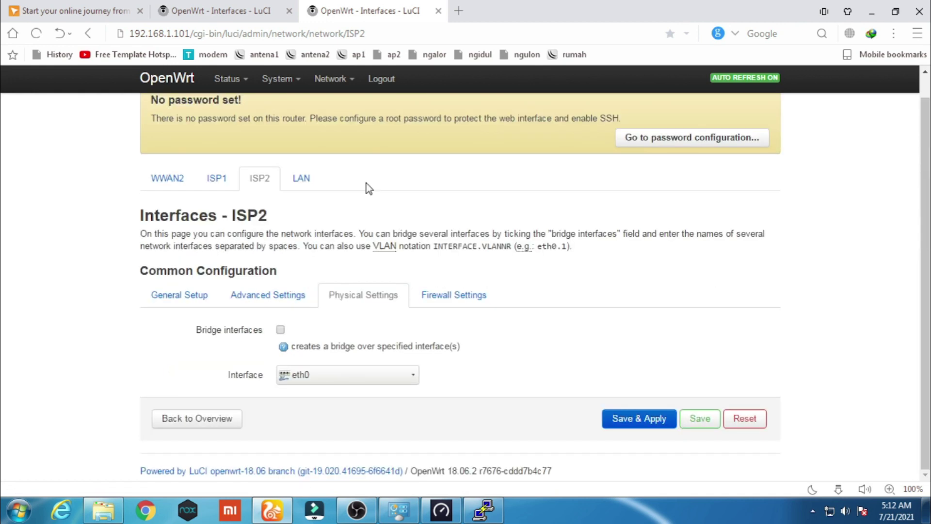
click(389, 383)
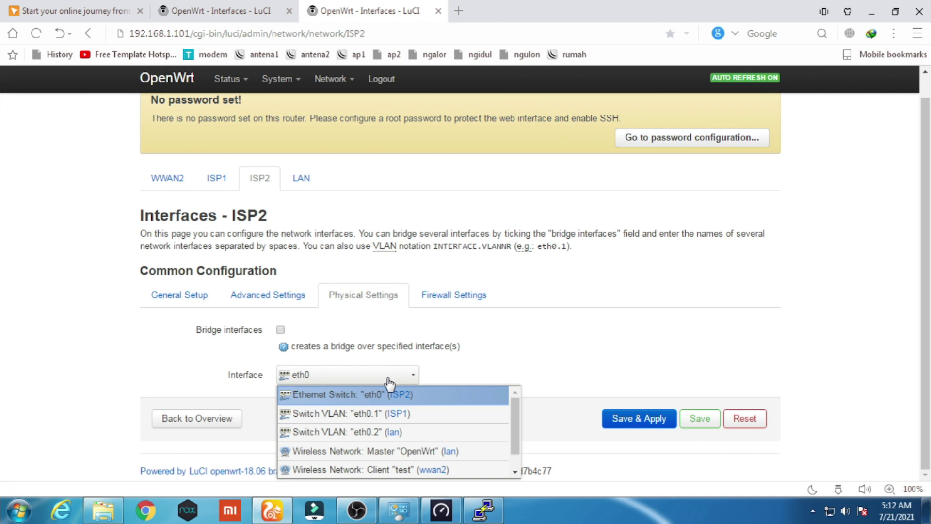
click(376, 469)
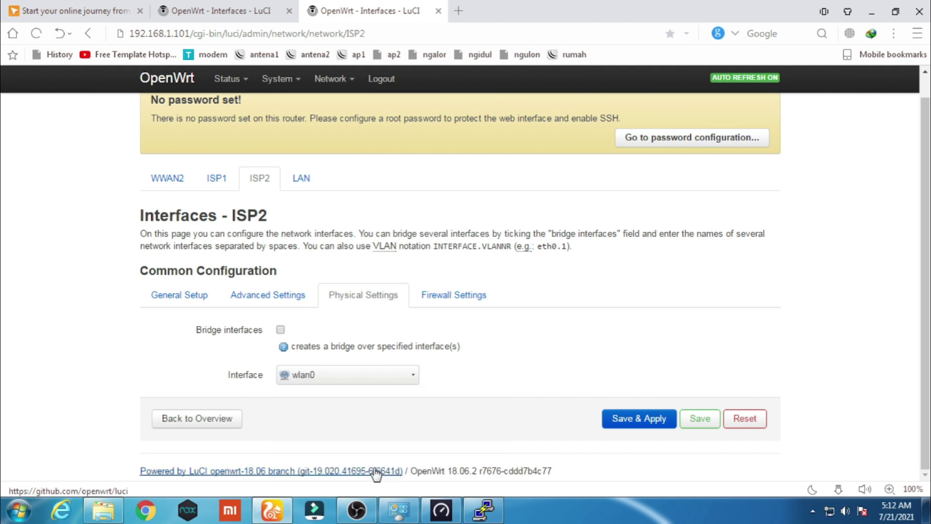
click(411, 382)
click(389, 453)
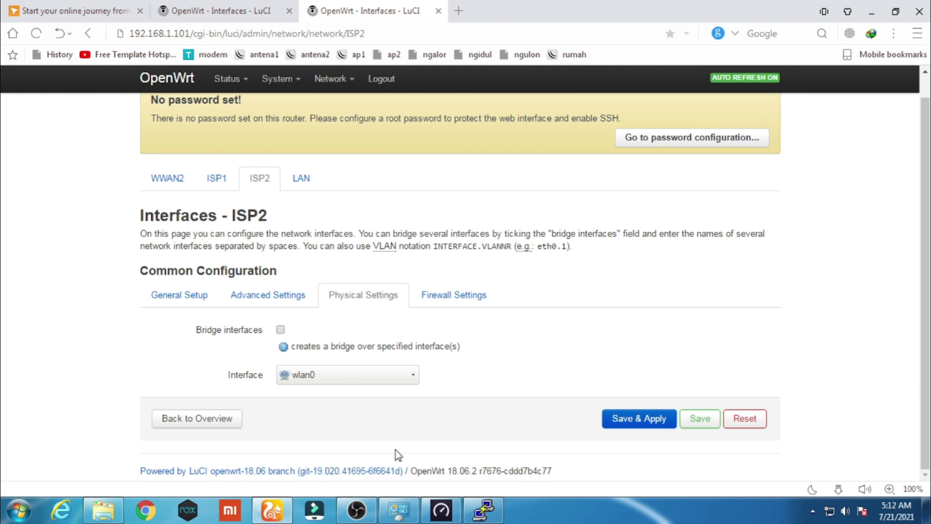
click(412, 382)
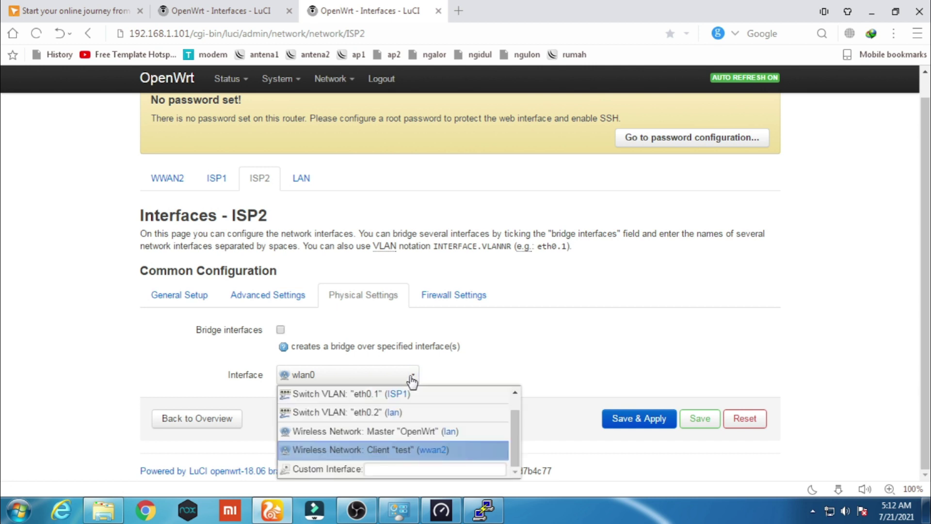
click(458, 452)
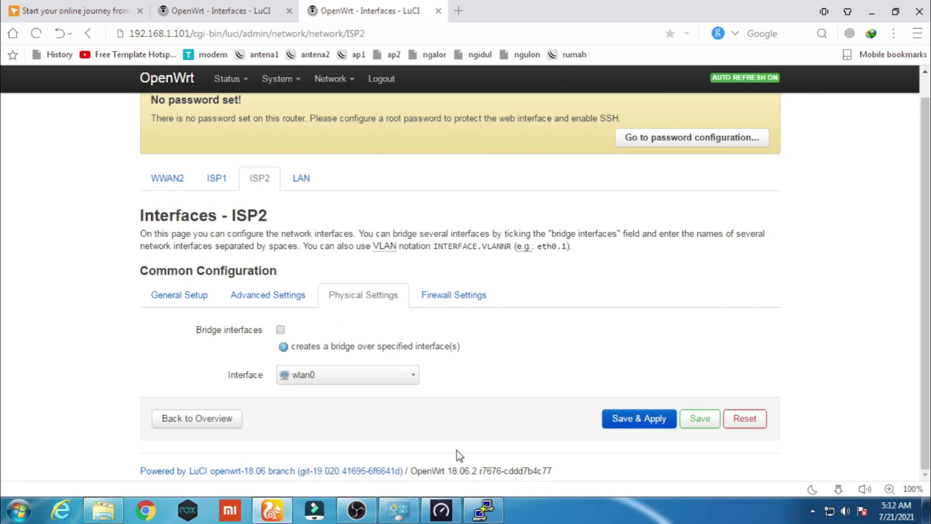
click(664, 426)
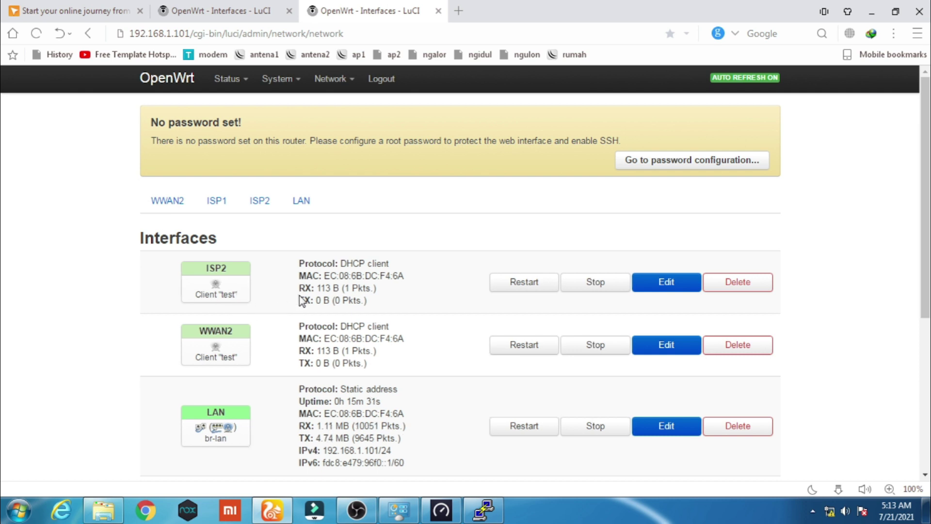
Review the connection status and addresses of ISP2, WWAN2, LAN and ISP1 in the interfaces overview
scroll(307, 328, down, 3)
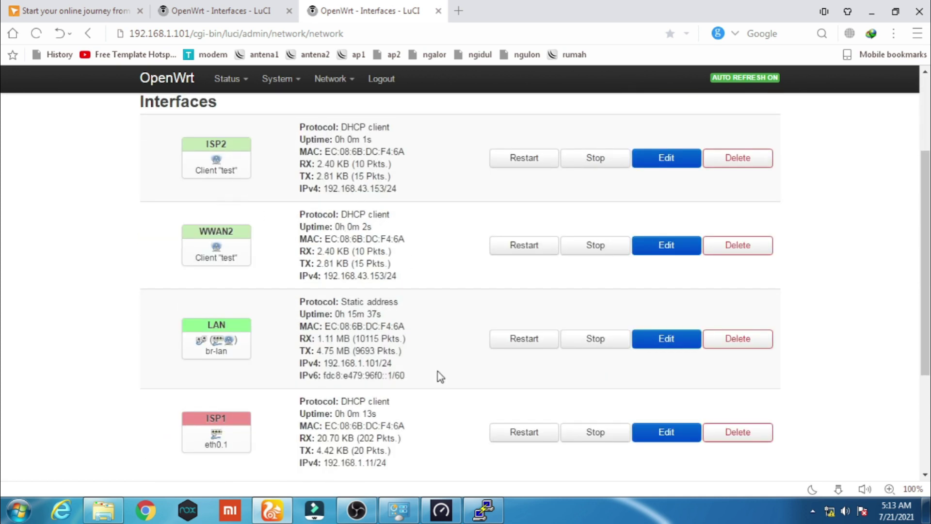
scroll(426, 413, down, 3)
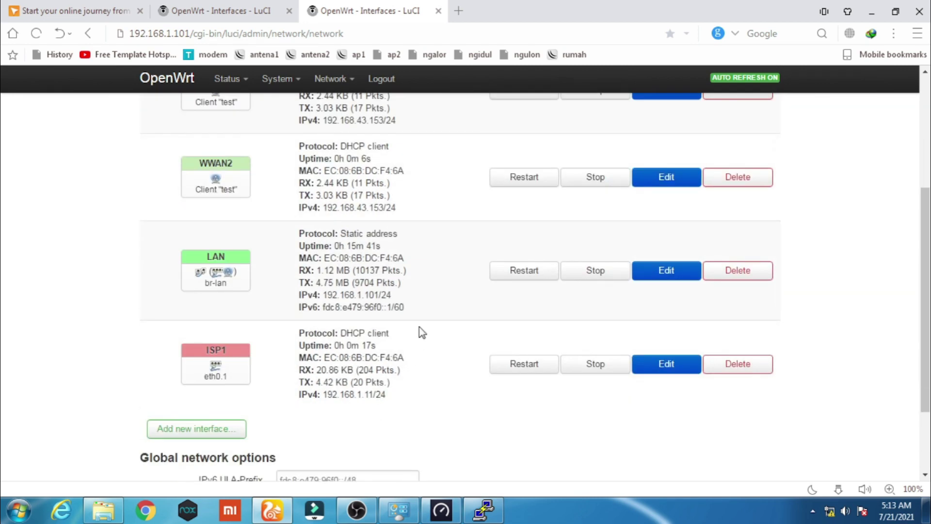
scroll(421, 332, up, 5)
mouse_move(346, 91)
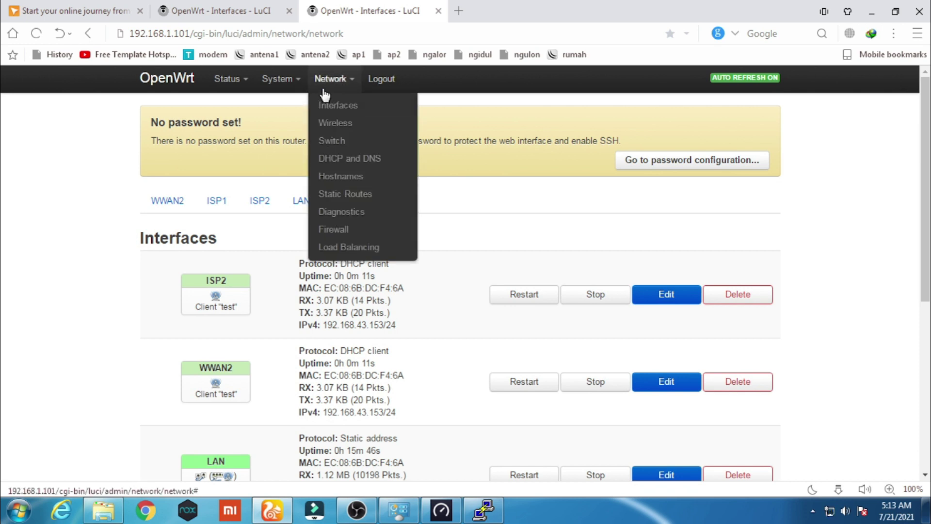
Check the load balancing status of the MWAN interfaces, particularly wan
mouse_move(251, 88)
click(253, 229)
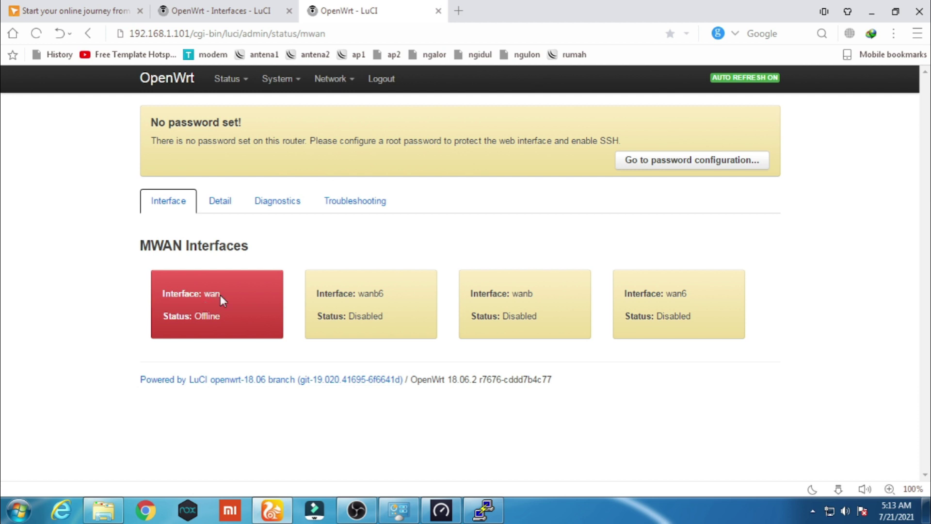
drag(220, 295, 163, 294)
click(237, 293)
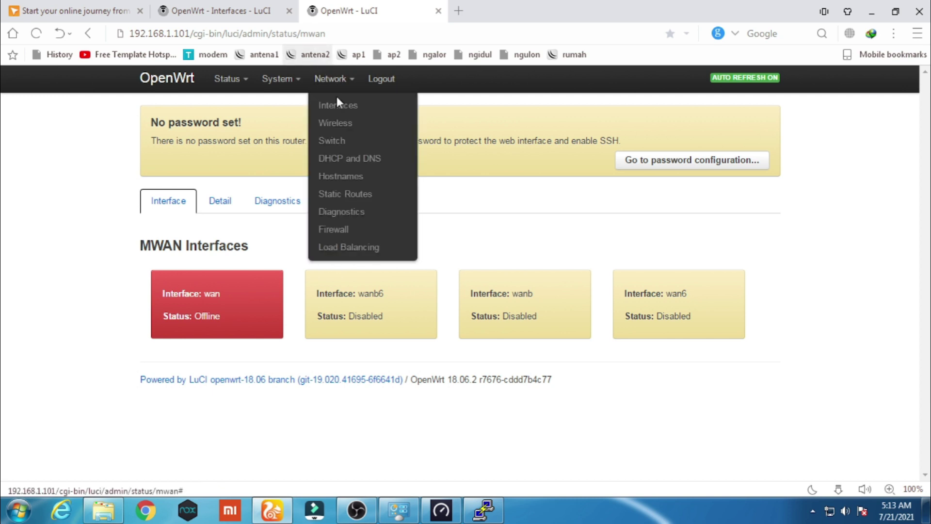
Open the load balancing configuration and examine the MWAN interface warnings and the list of configured interfaces
click(351, 248)
scroll(438, 278, down, 1)
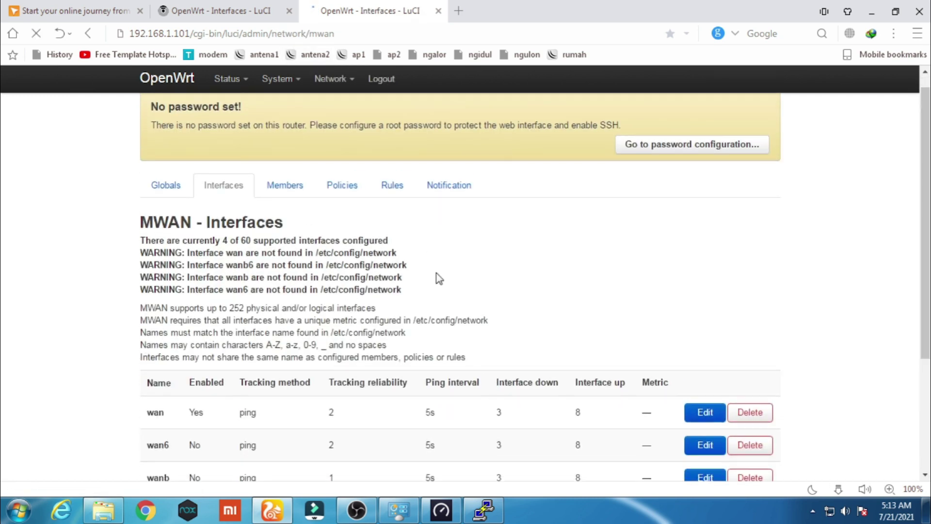
scroll(437, 282, down, 2)
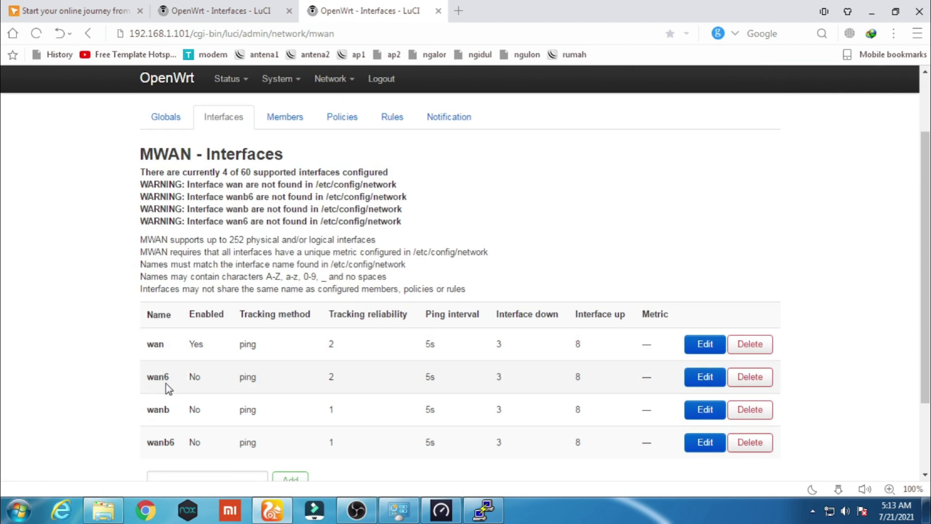
Minimize the browser and close the router's PuTTY terminal session
click(873, 16)
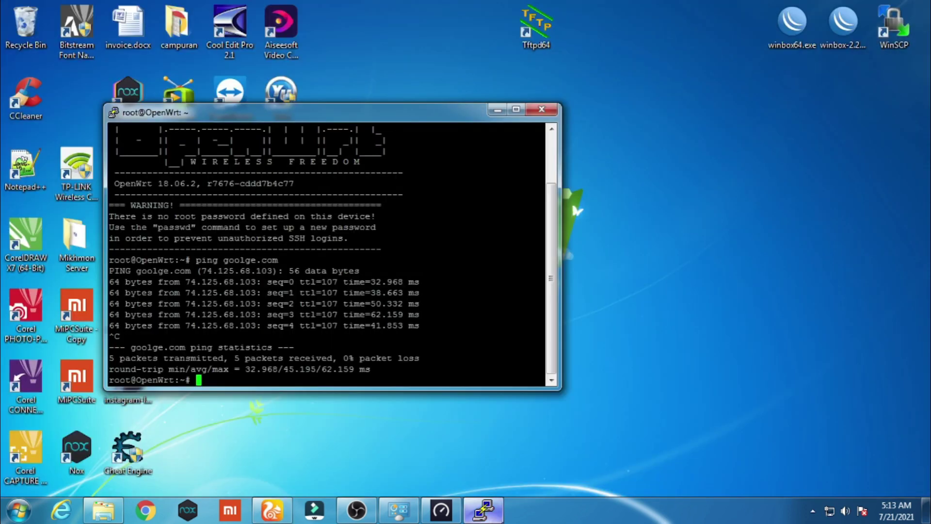
click(542, 111)
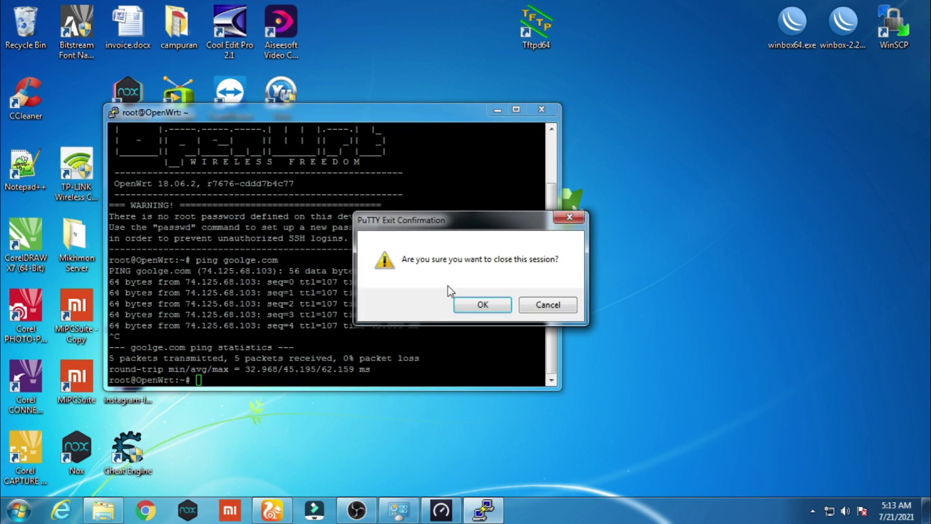
click(468, 309)
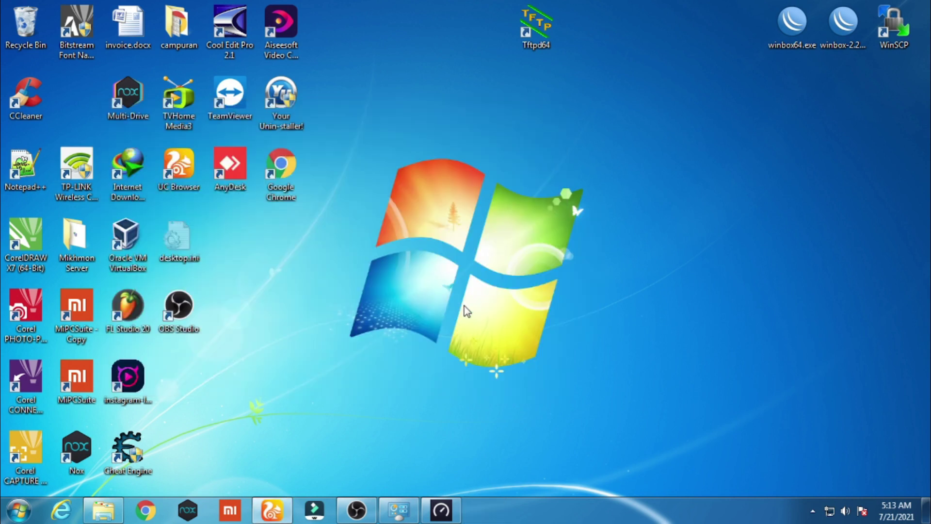
Start WinSCP, log in to the saved workspace for 192.168.1.101, and update the cached host key
double_click(905, 25)
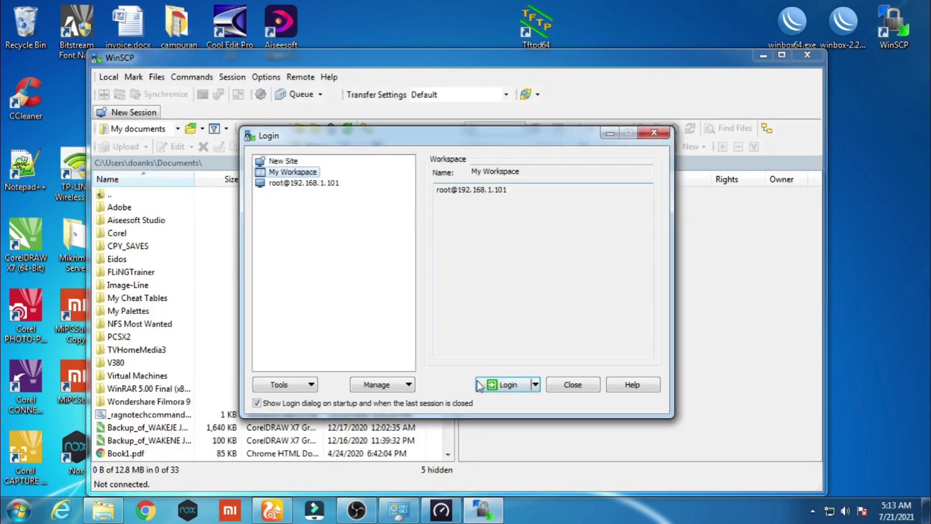
click(480, 386)
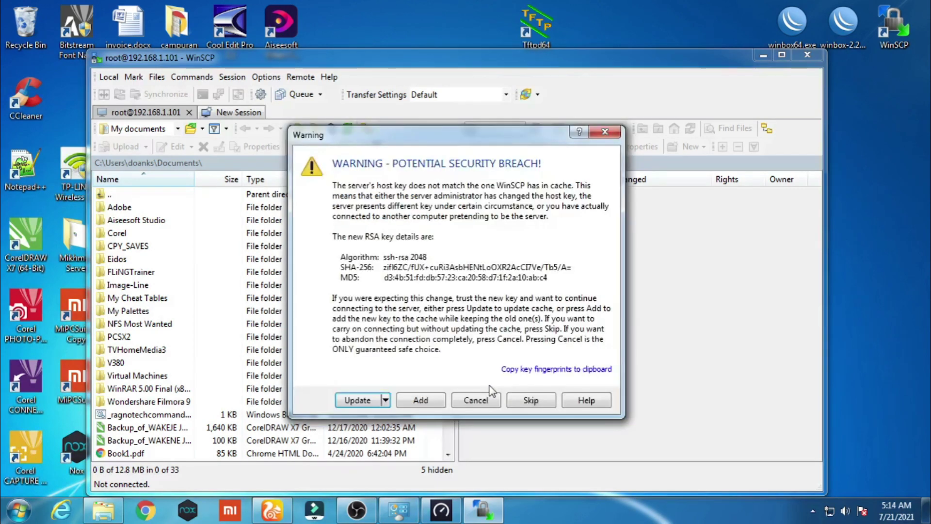
click(365, 404)
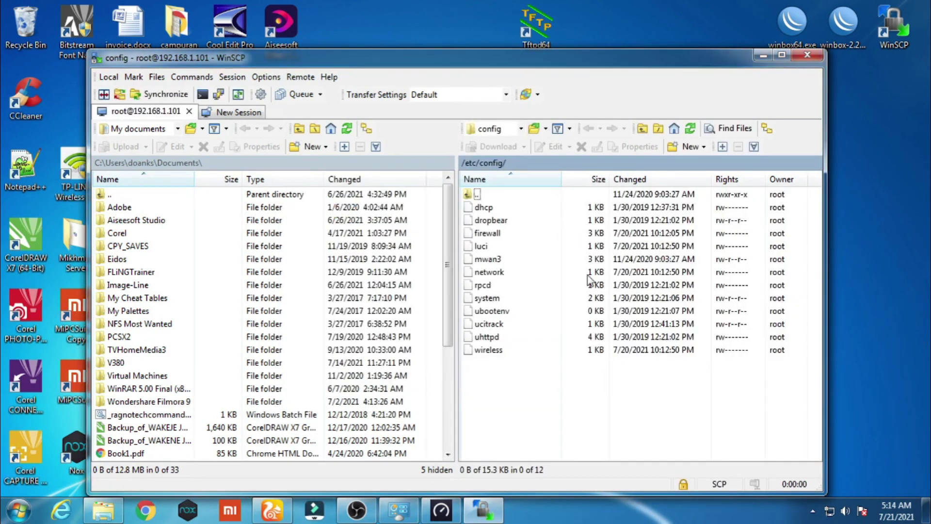
Examine the mwan3 and network configuration files in /etc/config, and close both without editing them
double_click(524, 264)
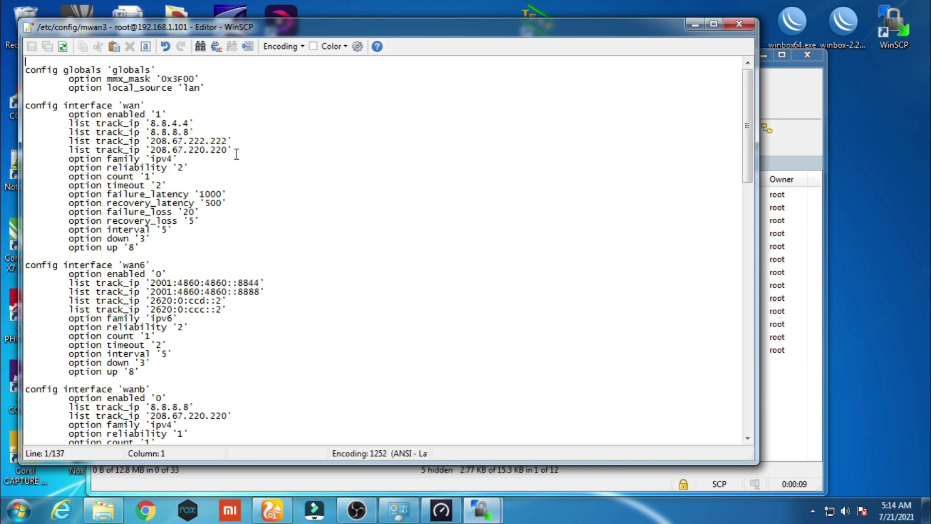
click(790, 84)
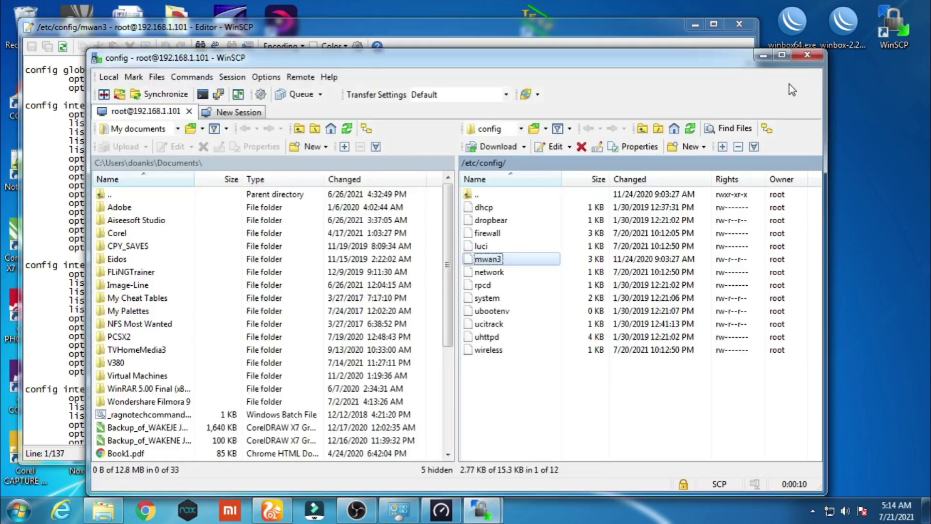
double_click(538, 274)
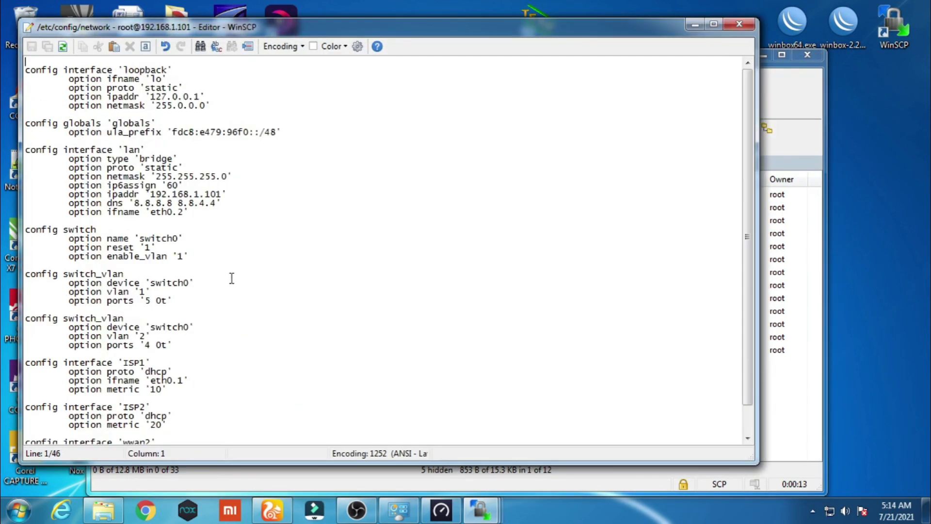
scroll(231, 278, down, 1)
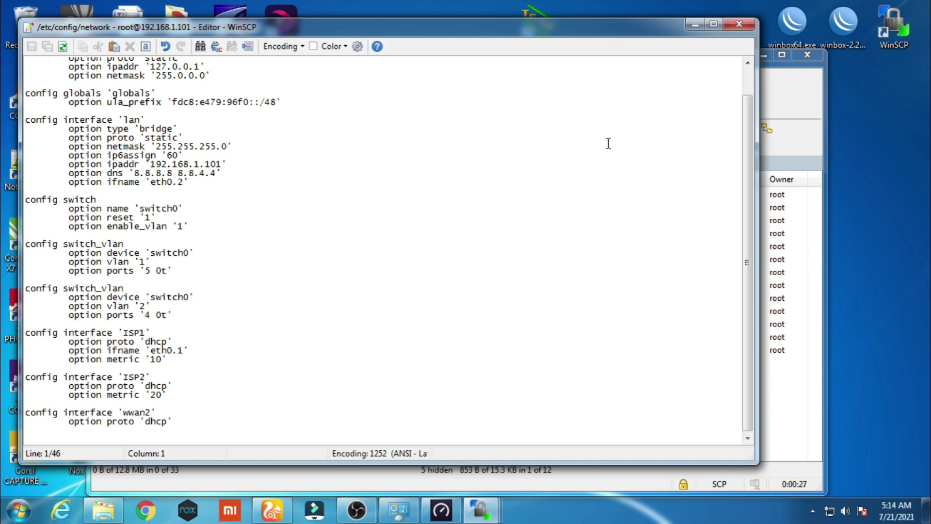
click(729, 23)
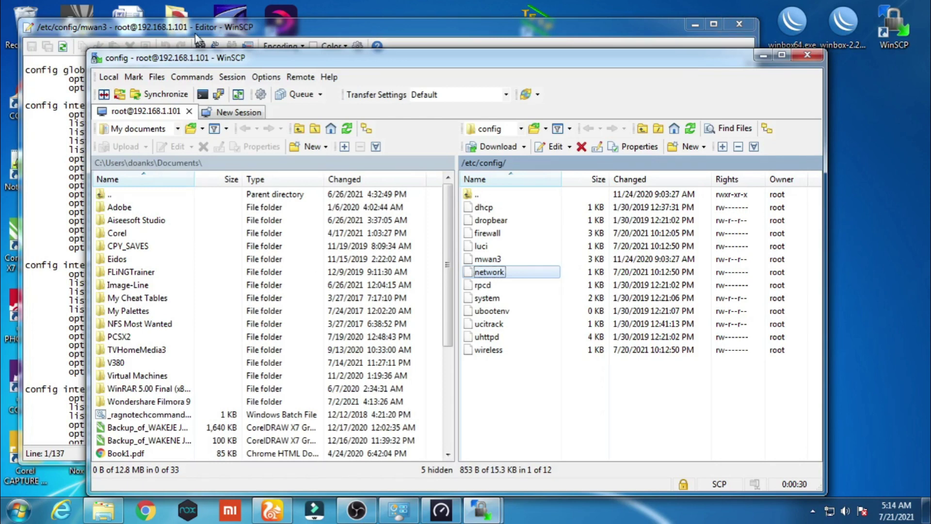
click(309, 35)
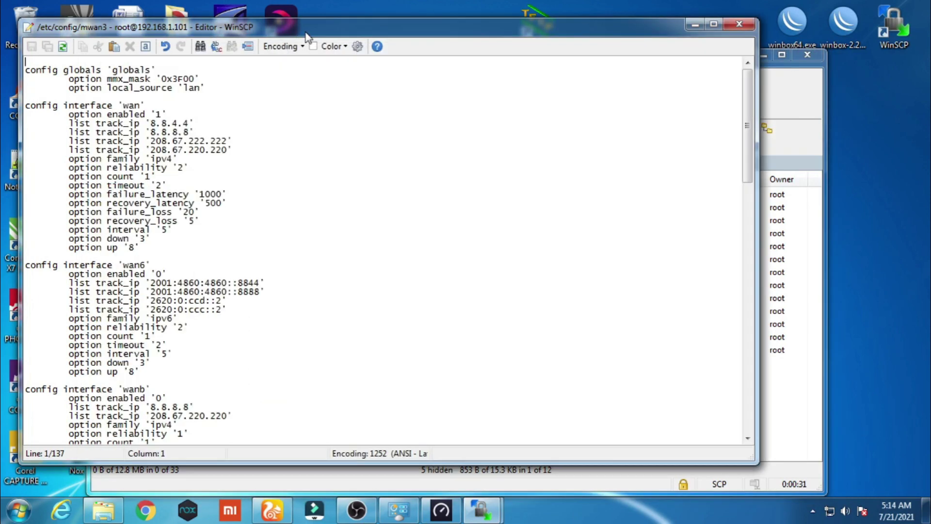
click(738, 23)
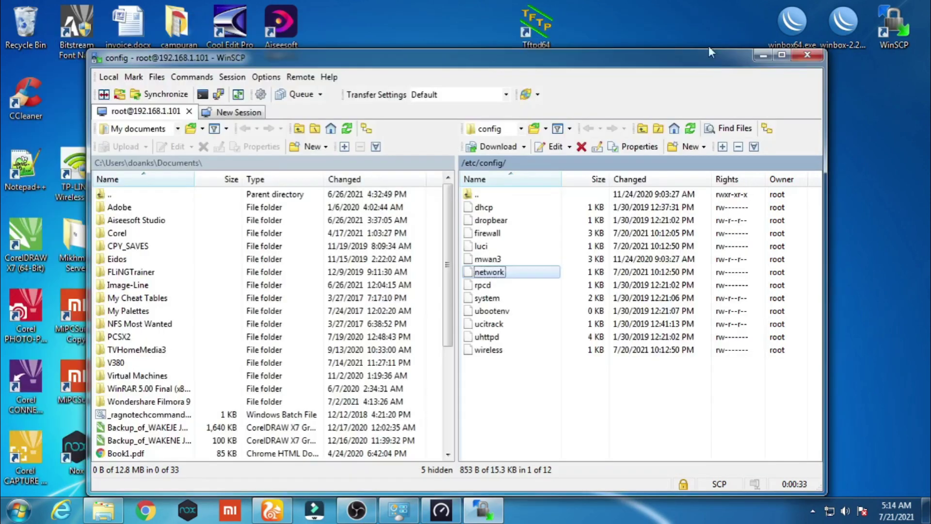
Open the mwan3 file from /etc/config for editing and rename its 'wan' interface section to 'ISP1'
double_click(494, 259)
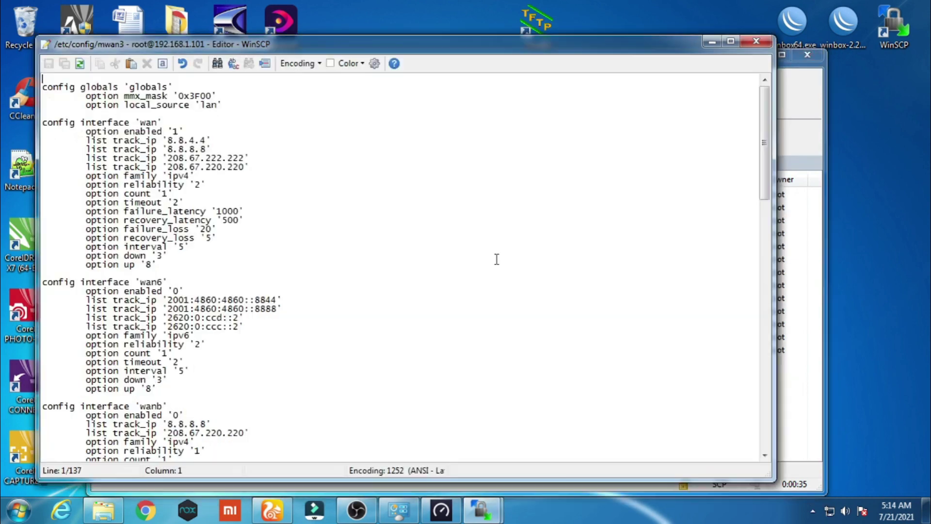
click(159, 121)
key(BackSpace)
key(BackSpace)
key(BackSpace)
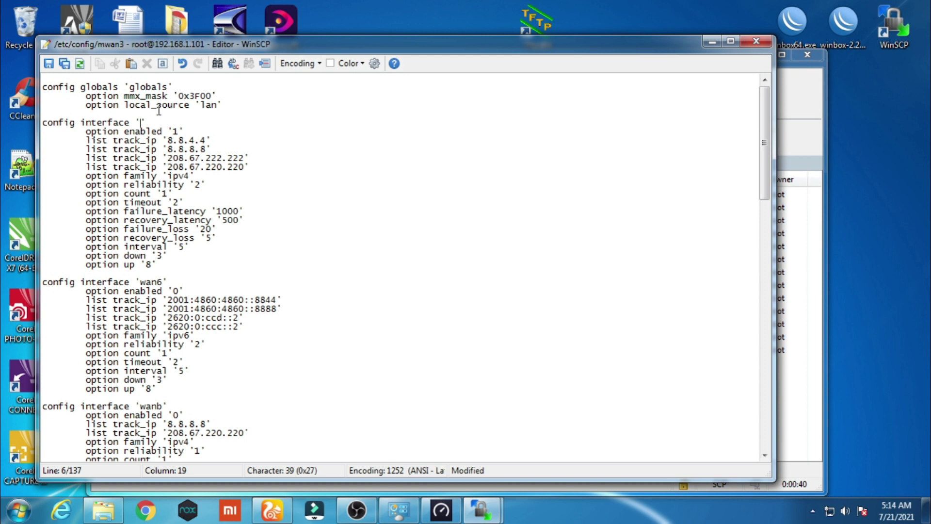
text(ISP1)
Rename the 'wan6' interface section to 'ISP2' and set its enabled option to '1'
click(162, 281)
key(BackSpace)
key(BackSpace)
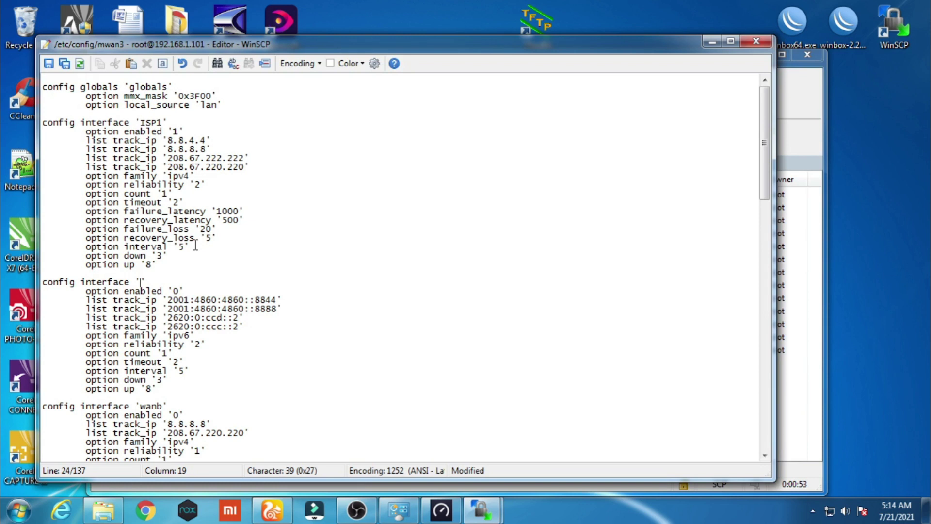
text(ISP2)
text(1)
Replace the track_ip and family lines in the ISP2 section with a copy of those from the ISP1 section
drag(87, 141, 200, 175)
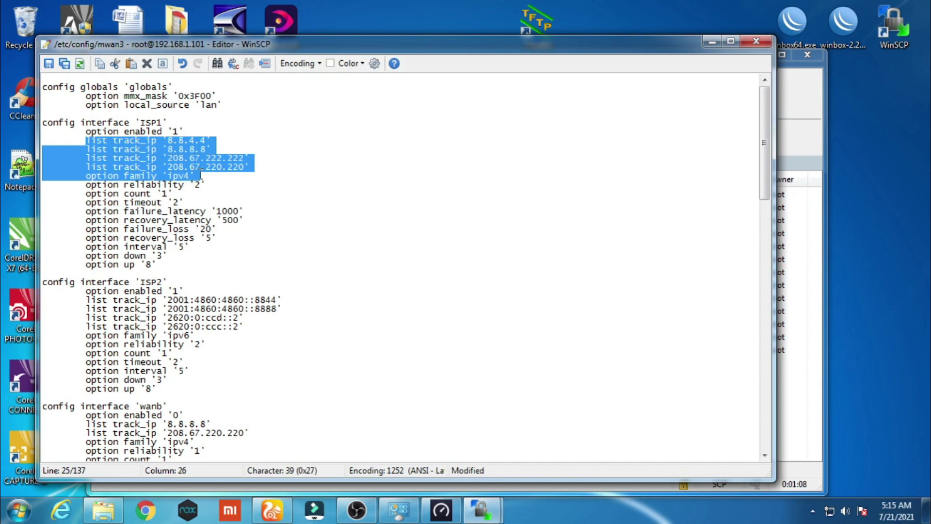
right_click(121, 149)
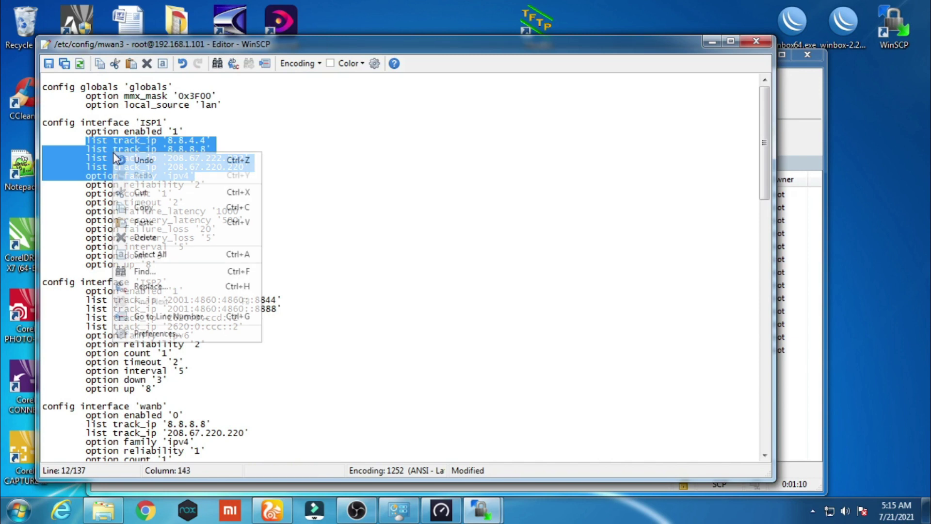
click(147, 206)
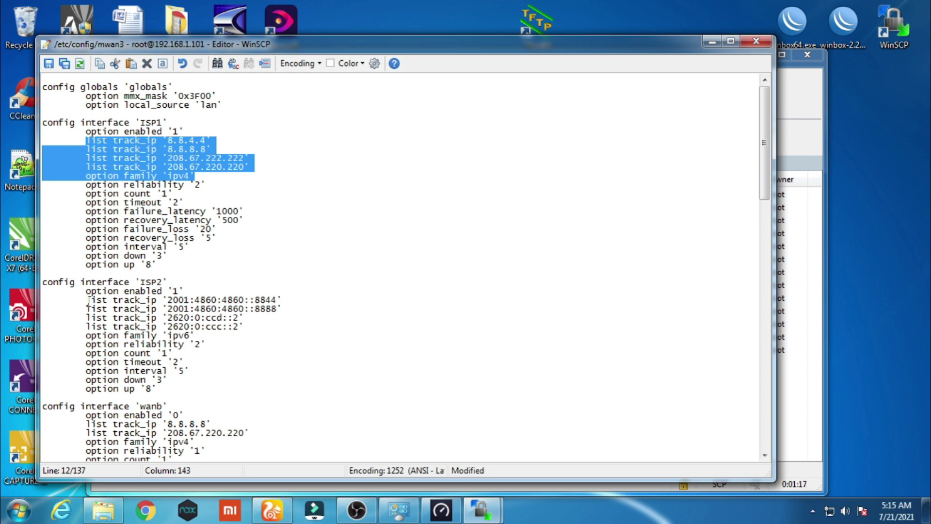
drag(86, 301, 195, 336)
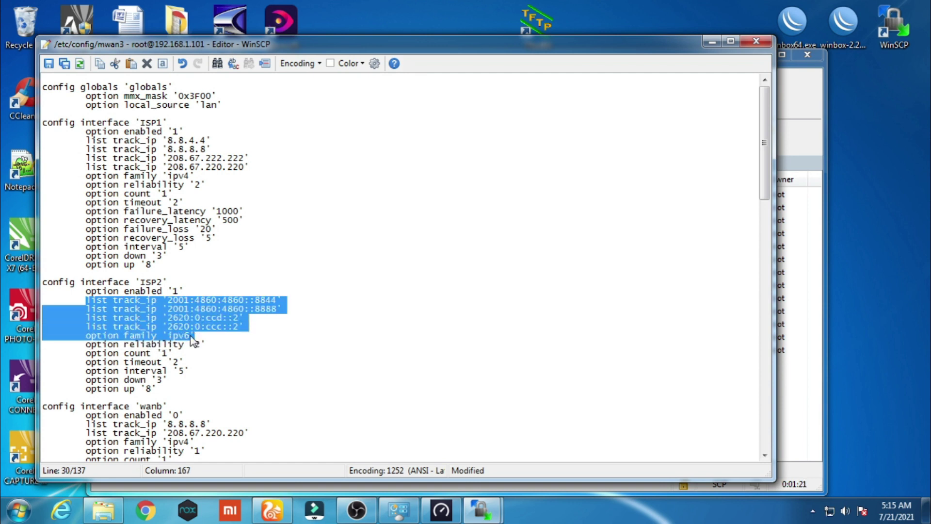
right_click(165, 315)
click(208, 189)
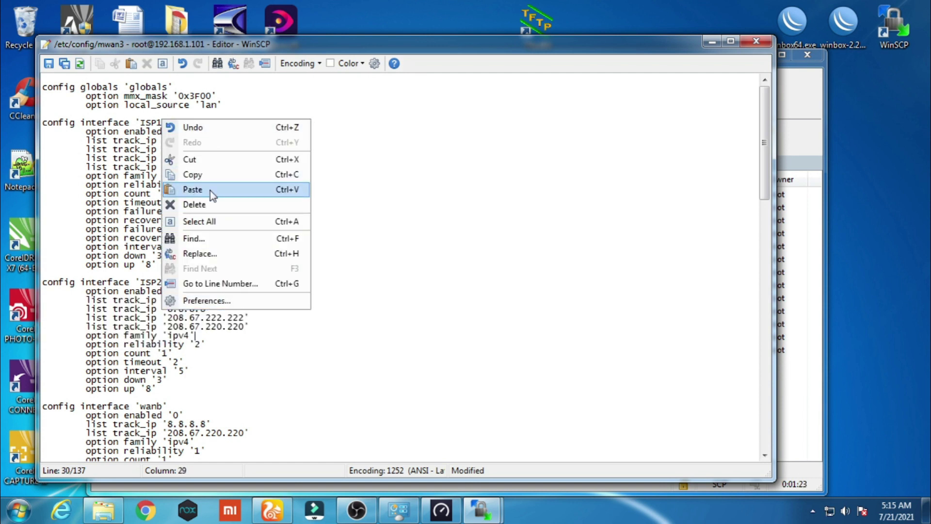
Look over the remaining mwan3 interface sections, check the MWAN interface status on the router's load balancing status page in the browser, and return to the file
scroll(81, 351, down, 1)
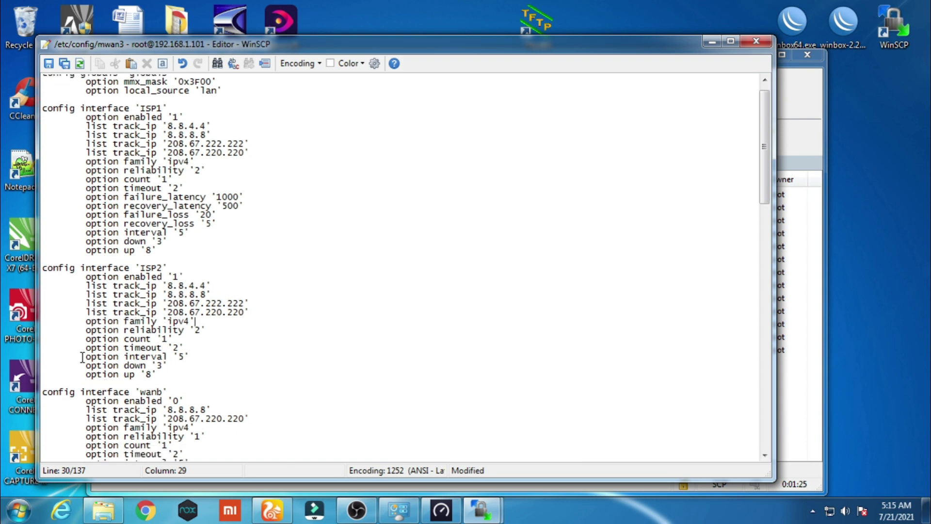
scroll(210, 333, down, 2)
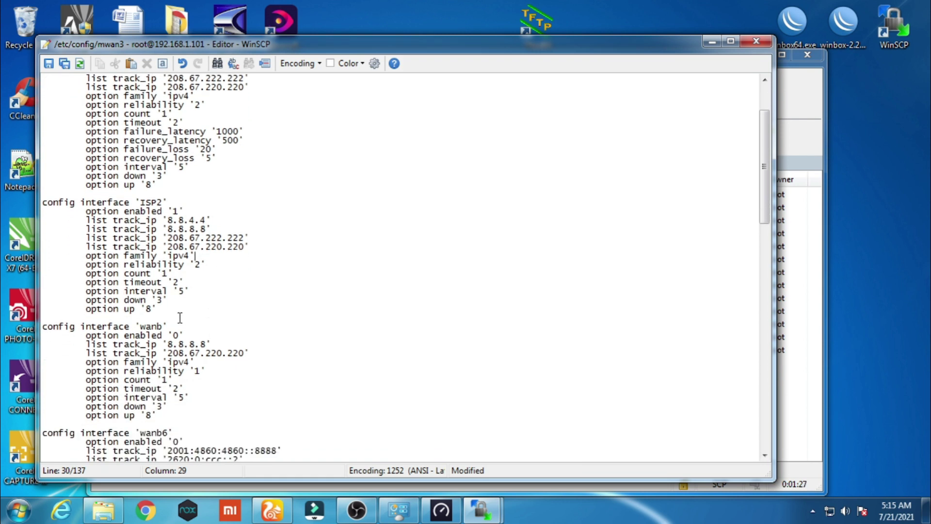
scroll(49, 319, down, 1)
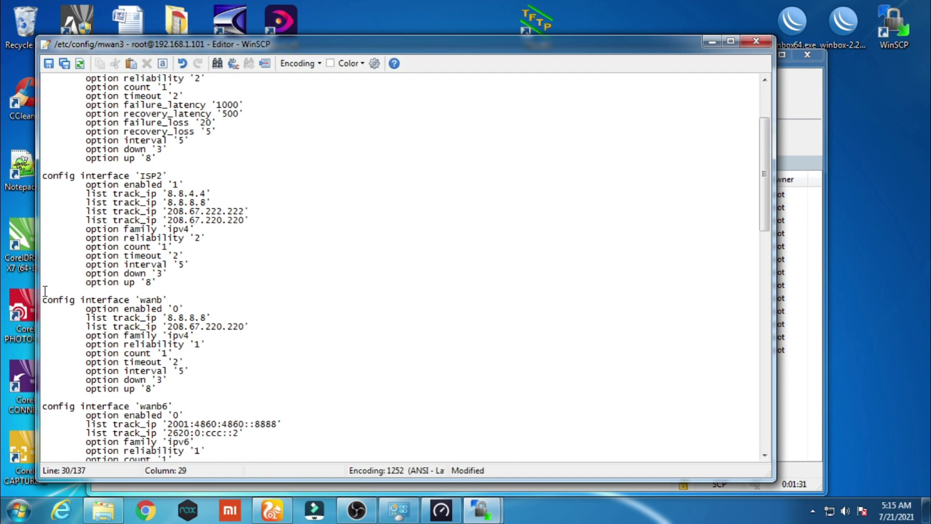
click(286, 507)
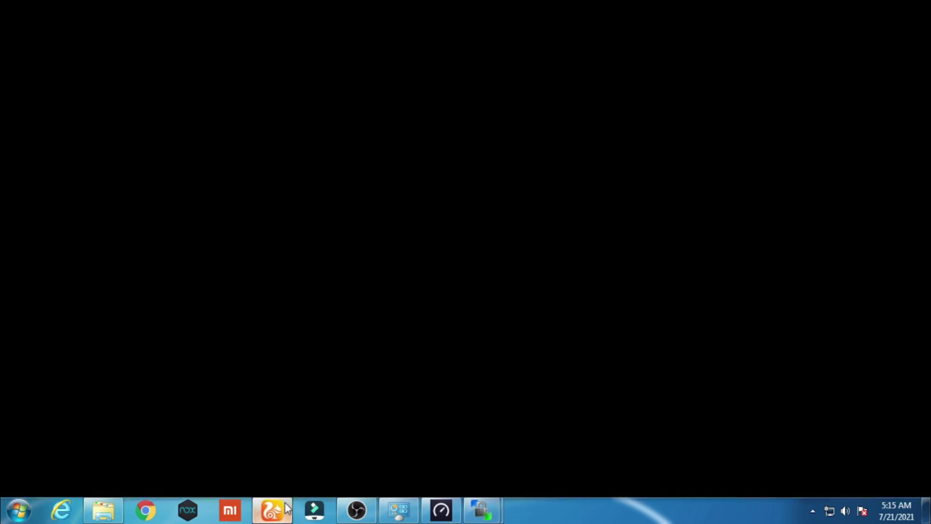
mouse_move(227, 80)
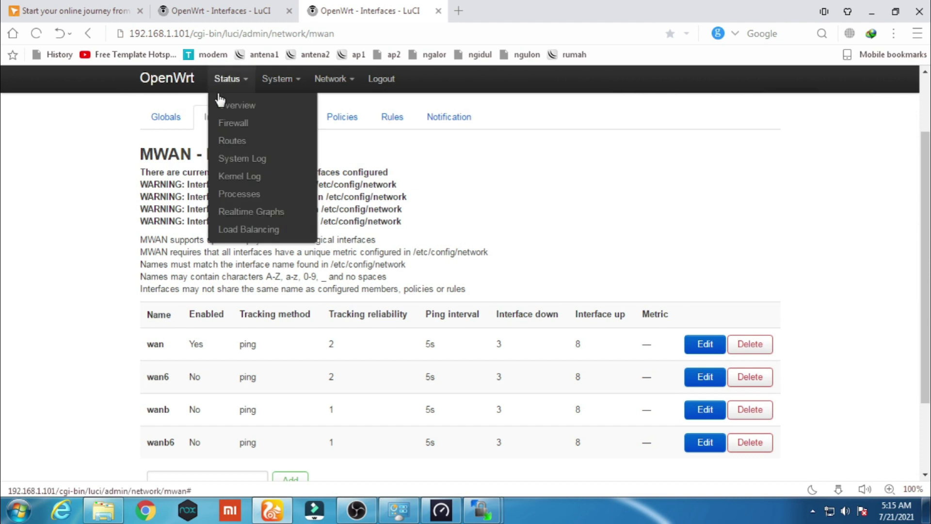
click(246, 229)
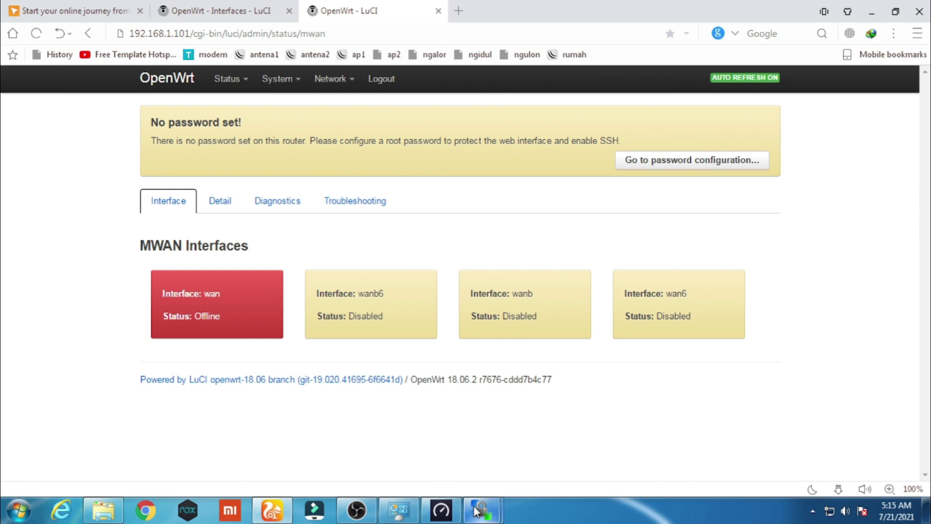
click(868, 11)
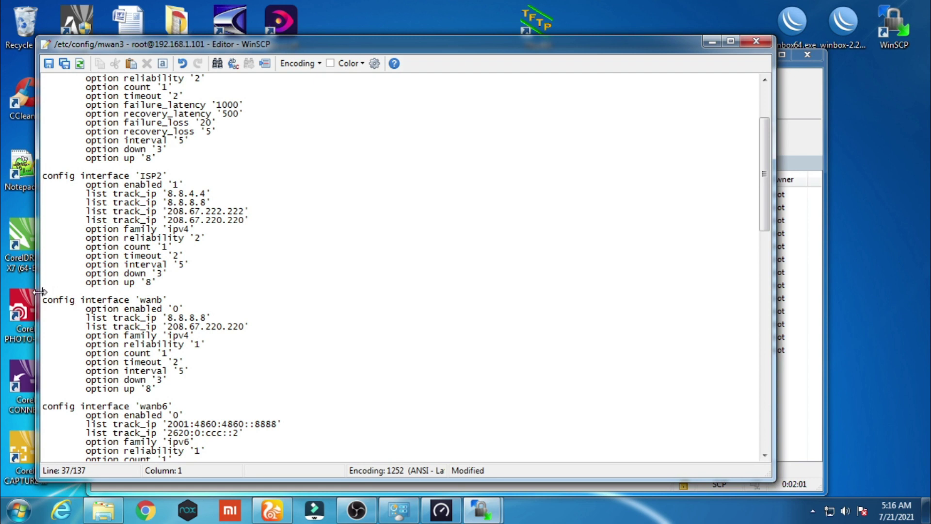
Delete the 'wanb' and 'wanb6' interface sections, keep one blank line before the first member section, and save the mwan3 file
drag(46, 290, 107, 328)
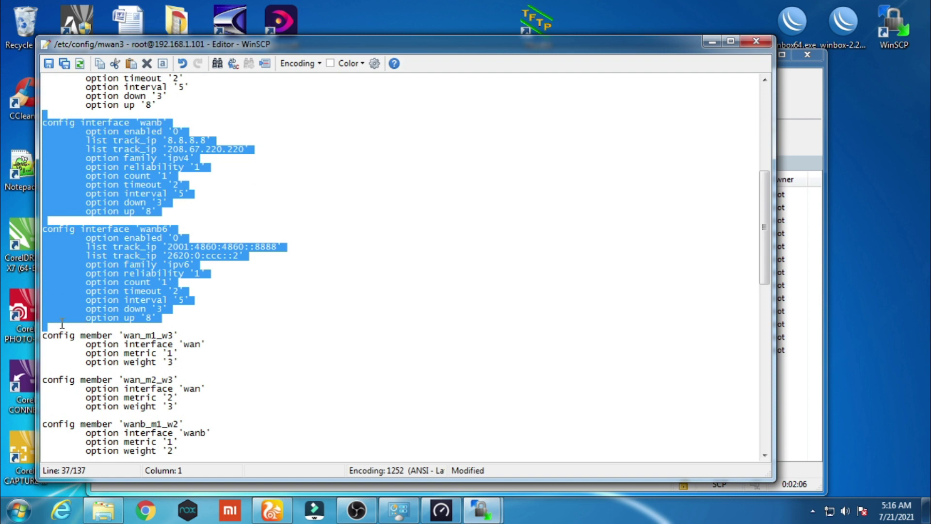
key(Delete)
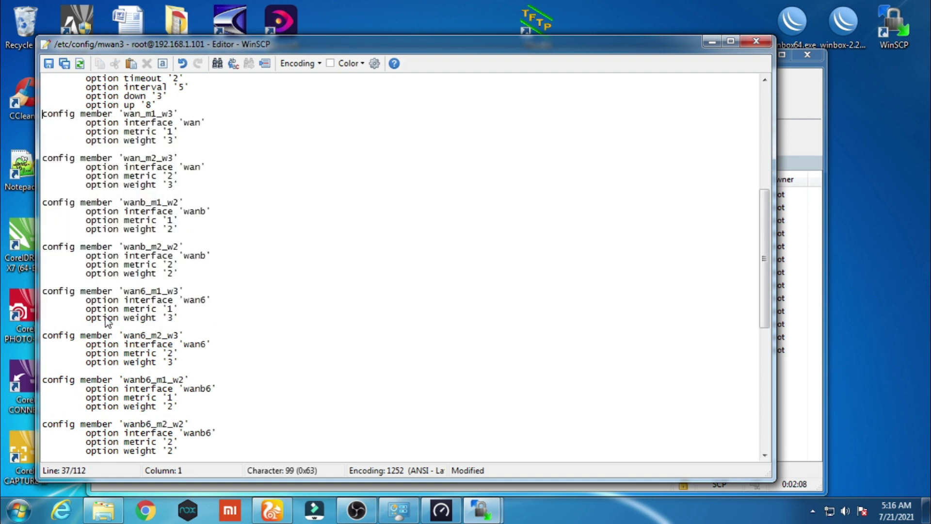
click(178, 103)
key(Return)
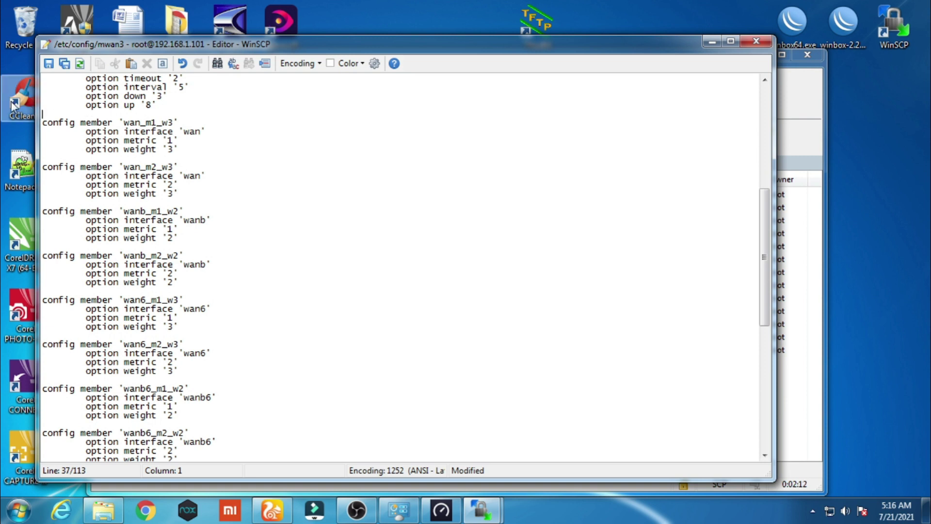
click(48, 63)
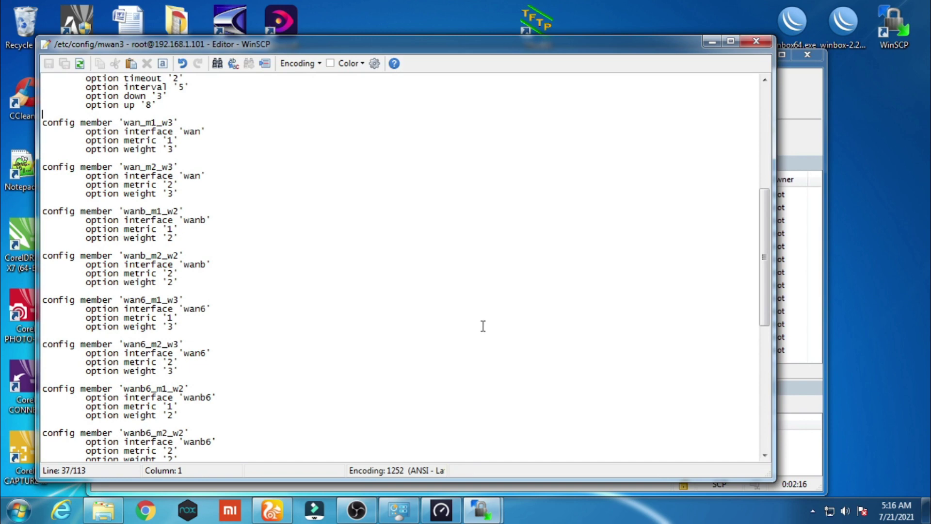
Switch to the browser and review the configured interfaces and members in the router's load balancing configuration
click(270, 521)
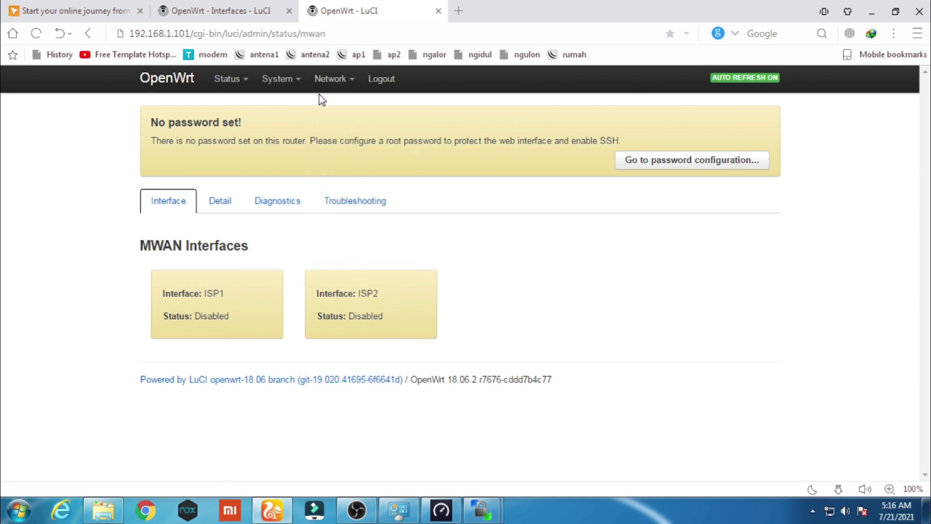
click(339, 247)
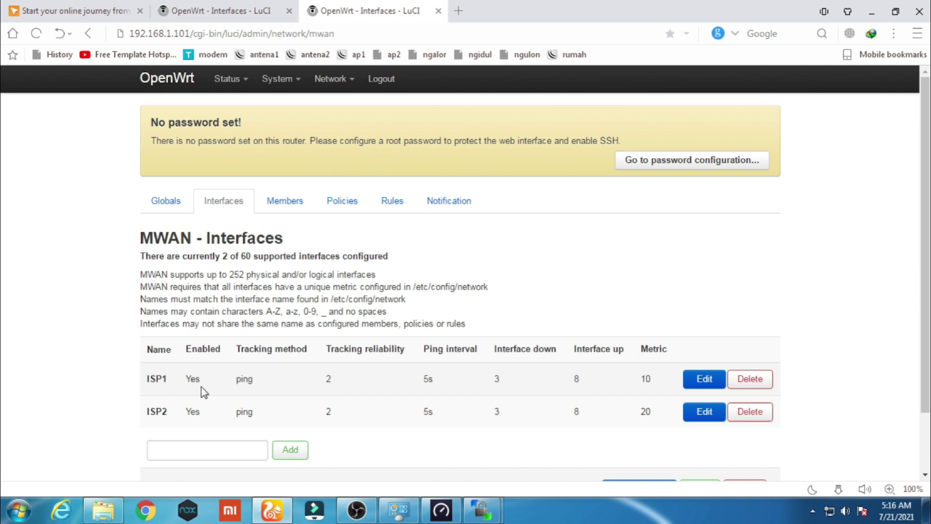
click(302, 212)
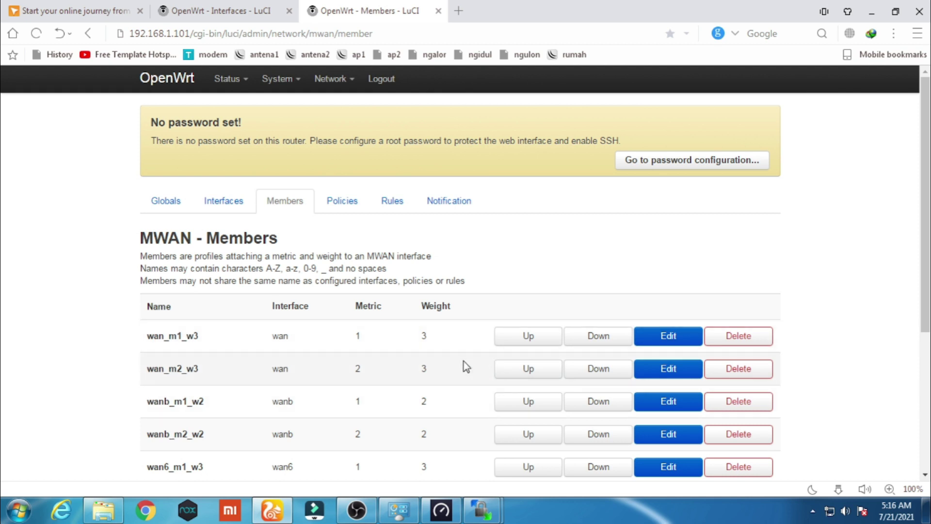
scroll(464, 361, down, 3)
scroll(456, 367, up, 2)
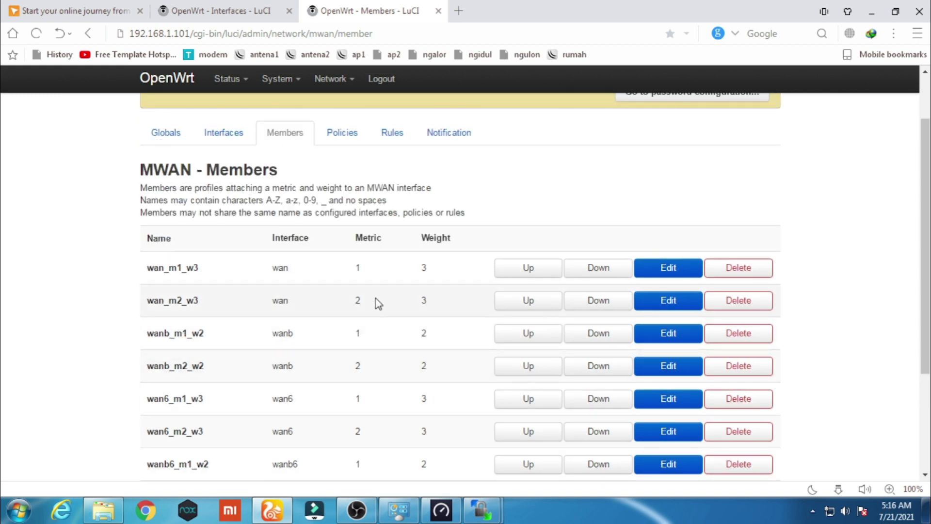
scroll(378, 303, down, 2)
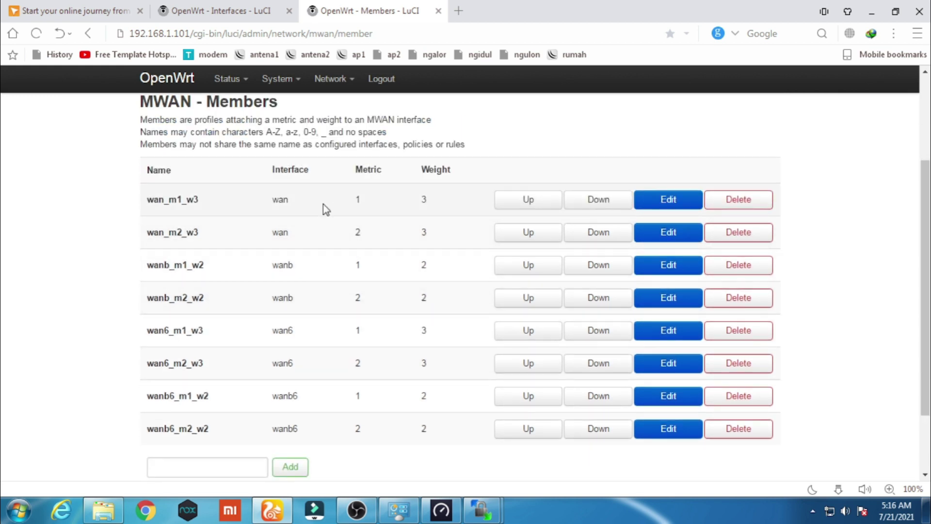
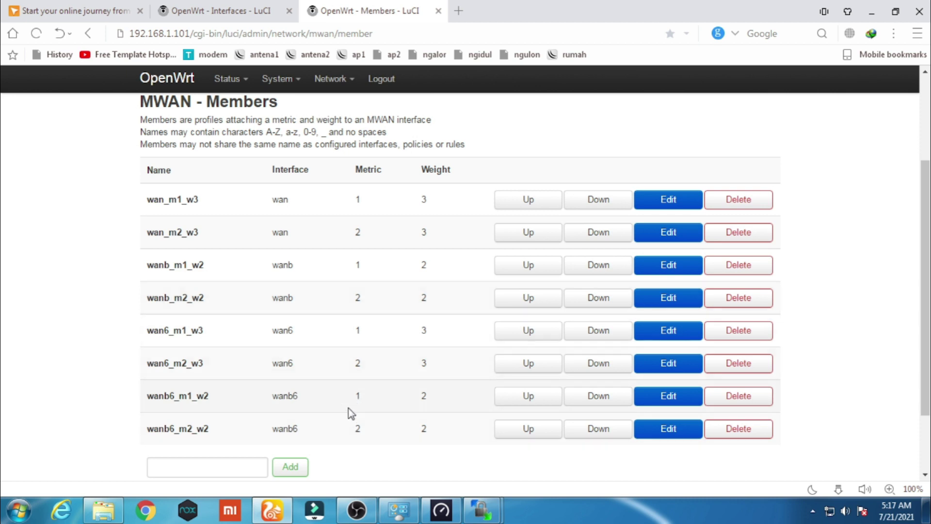
Delete the MWAN members wanb_m1_w2, wanb_m2_w2, wanb6_m1_w2 and wanb6_m2_w2
click(747, 264)
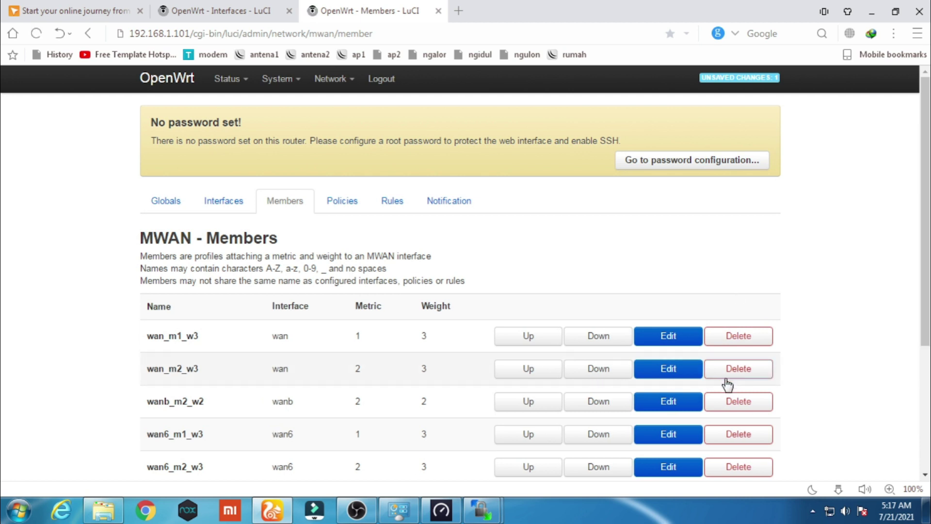
click(753, 339)
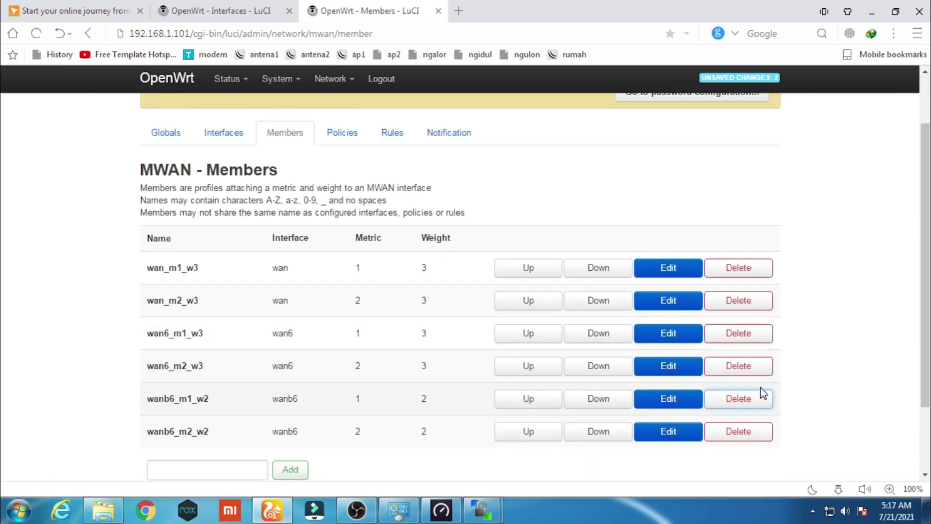
click(758, 401)
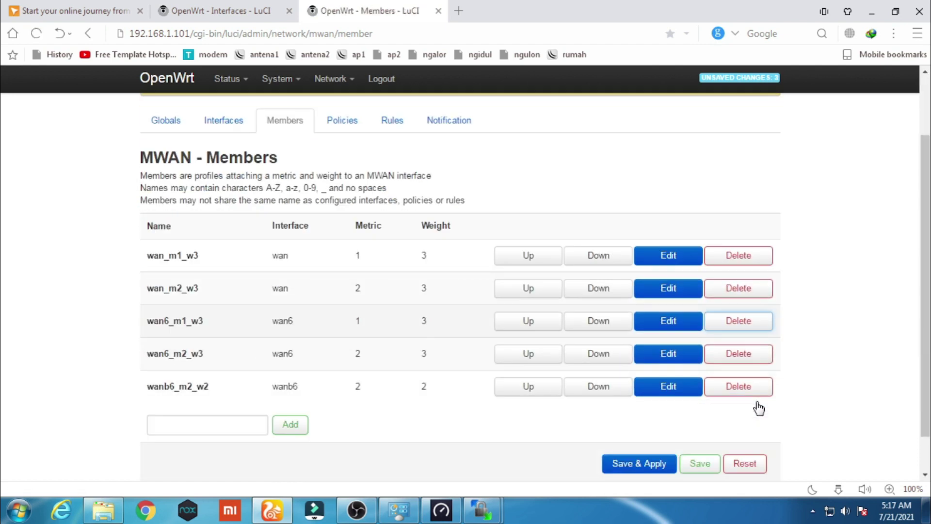
click(747, 346)
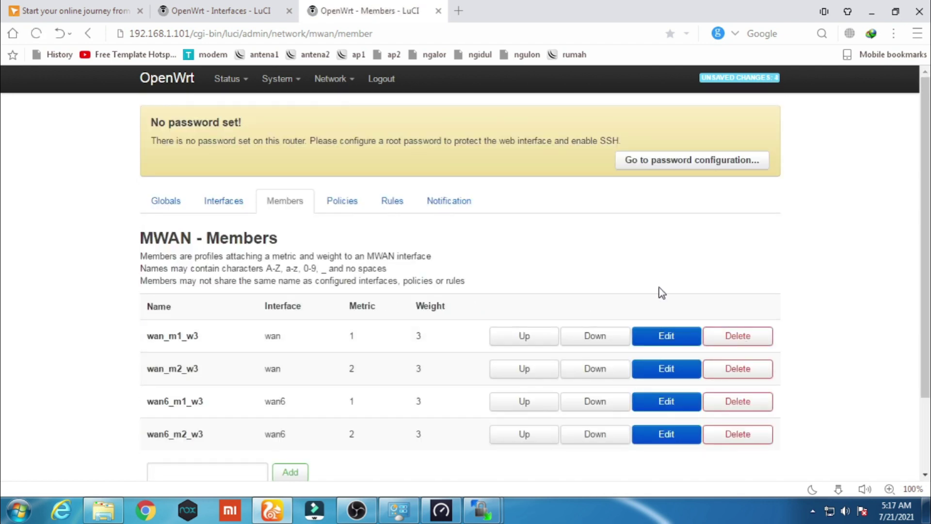
Set the interface of member wan_m1_w3 to ISP1, then save and apply the configuration
click(665, 338)
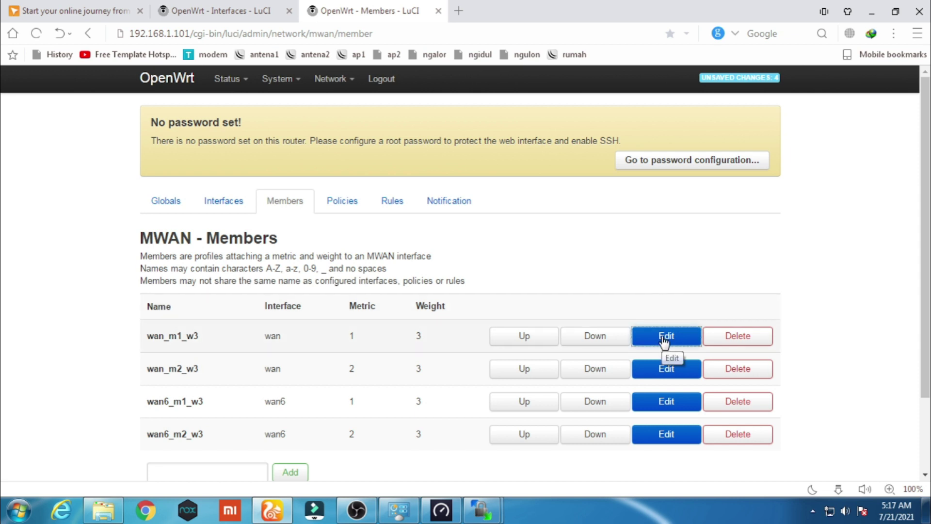
click(372, 266)
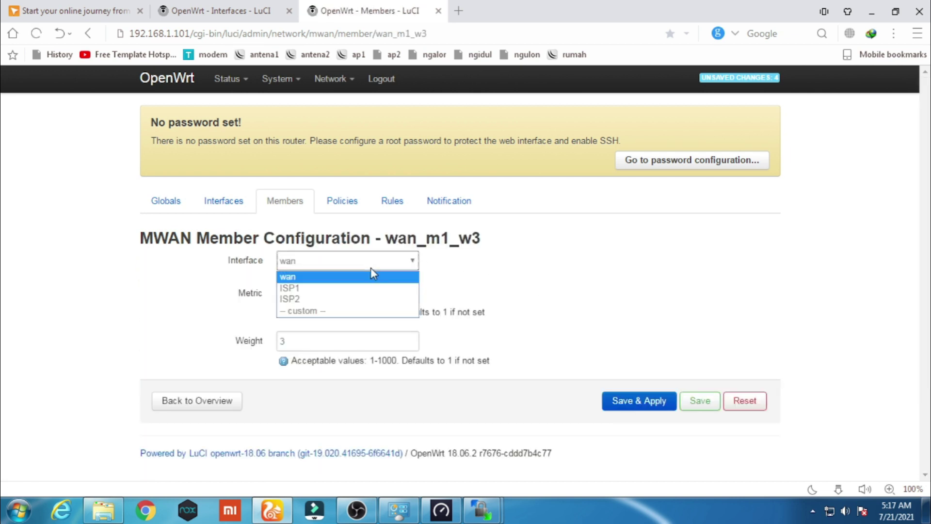
click(370, 287)
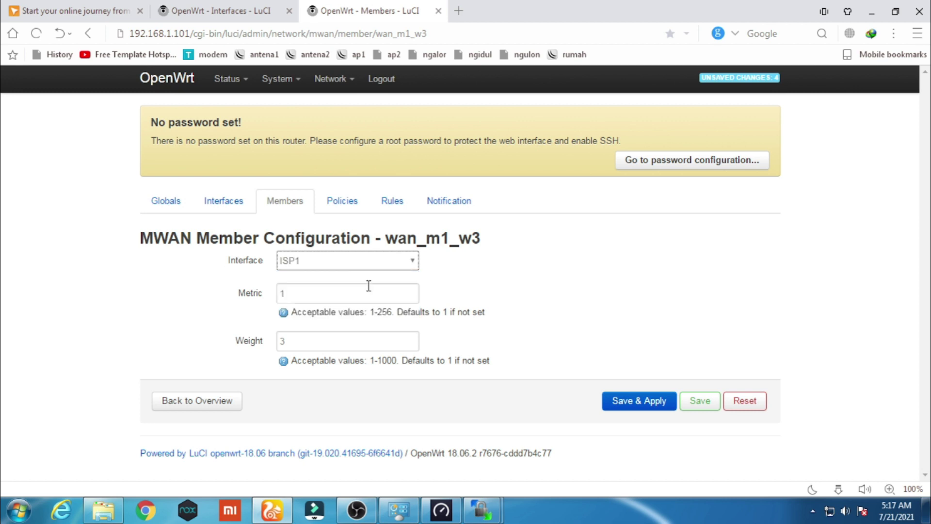
click(625, 409)
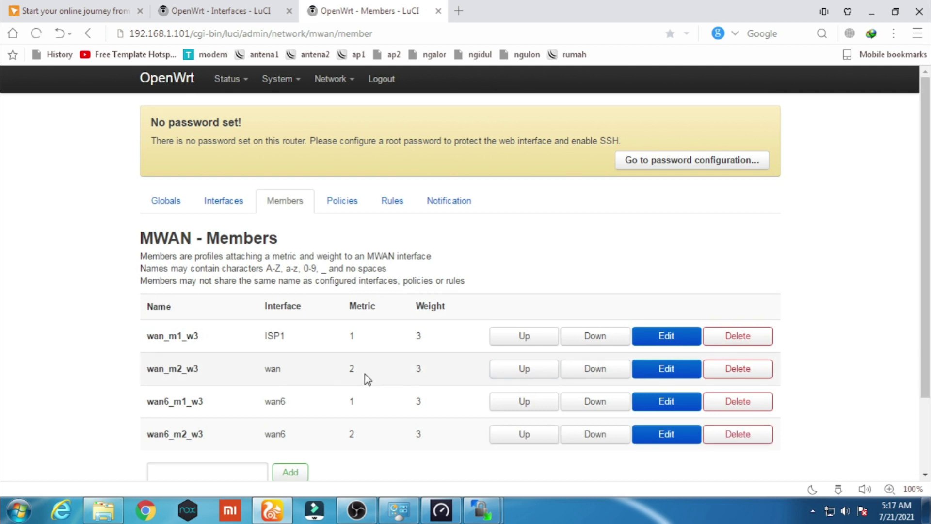
Set the interface of member wan_m2_w3 to ISP1, then save and apply the configuration
click(670, 374)
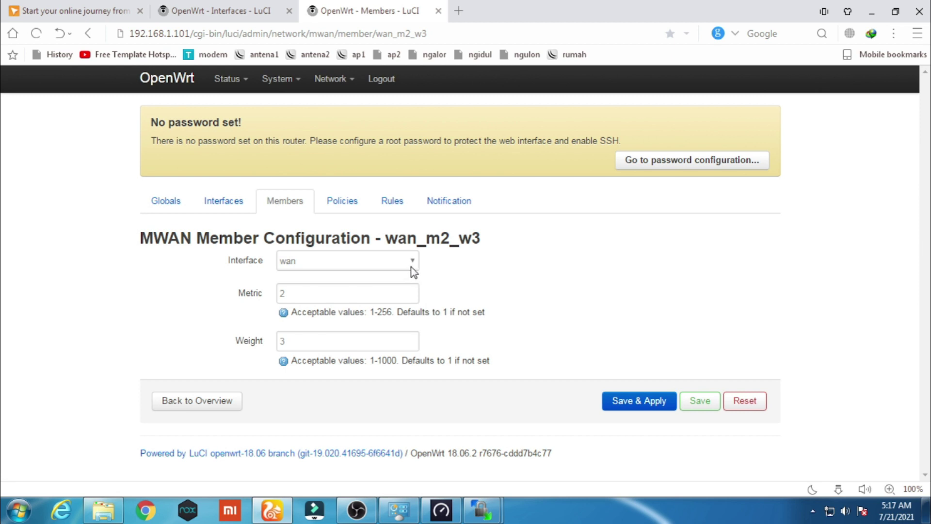
click(412, 264)
click(399, 288)
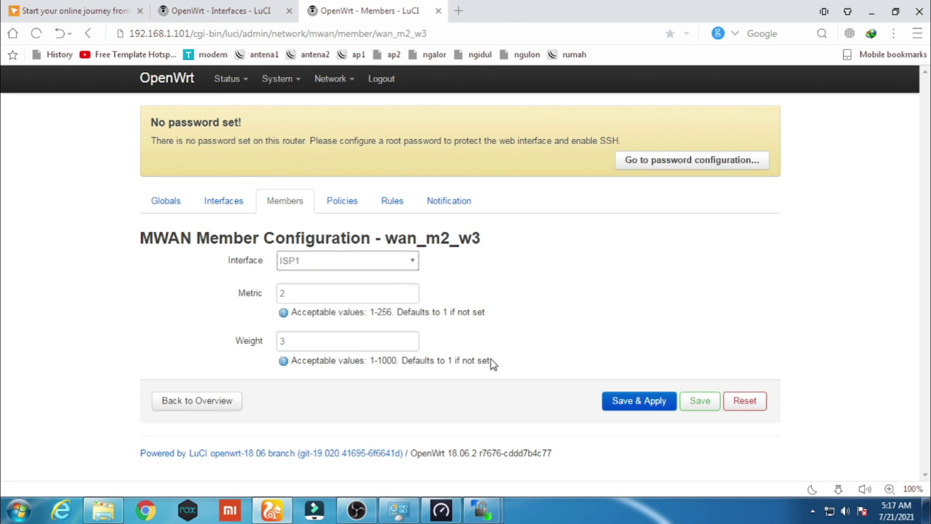
click(642, 402)
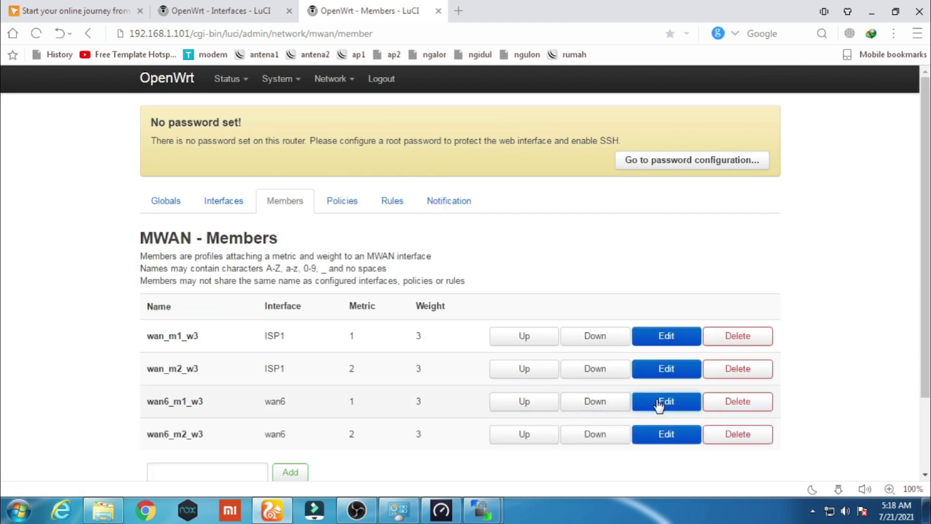
Set the interface of member wan6_m1_w3 to ISP2, then save and apply the configuration
click(655, 404)
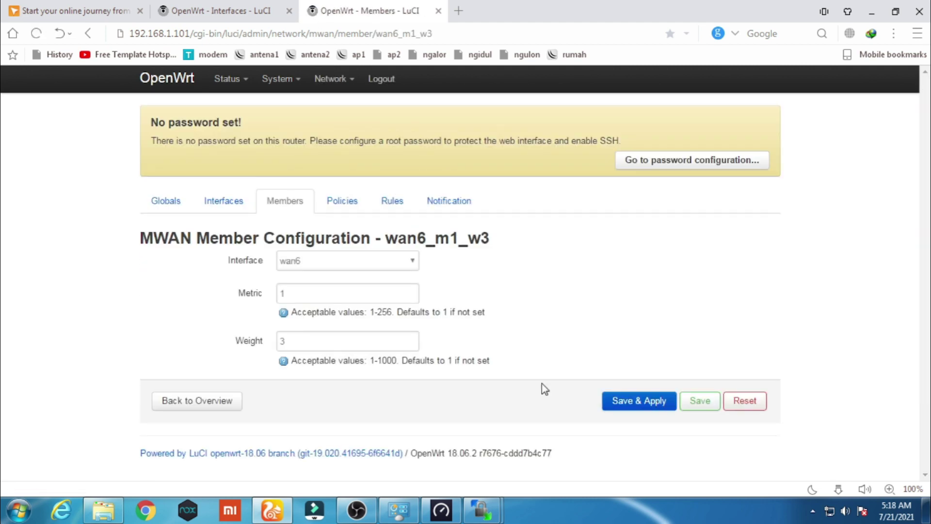
click(409, 261)
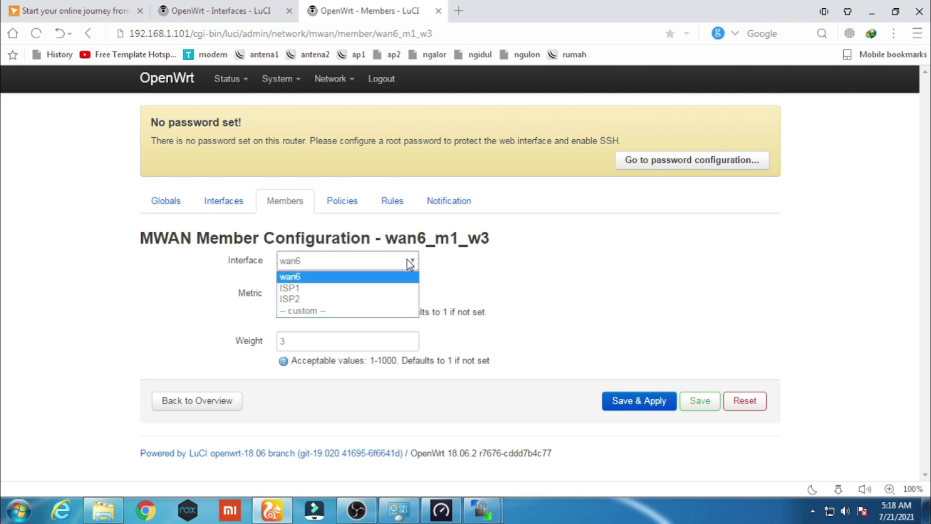
click(381, 299)
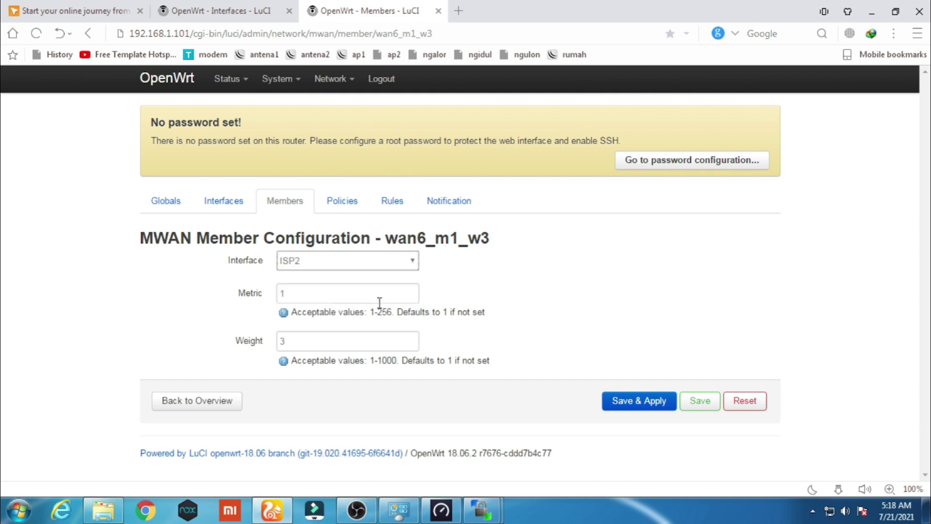
click(636, 408)
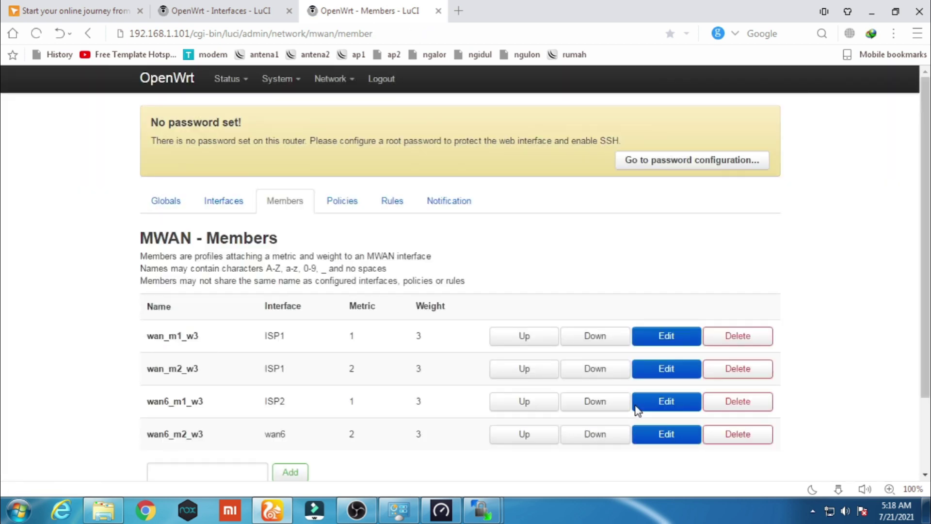
Set the interface of member wan6_m2_w3 to ISP2, and save and apply both this member and the whole member list
click(671, 440)
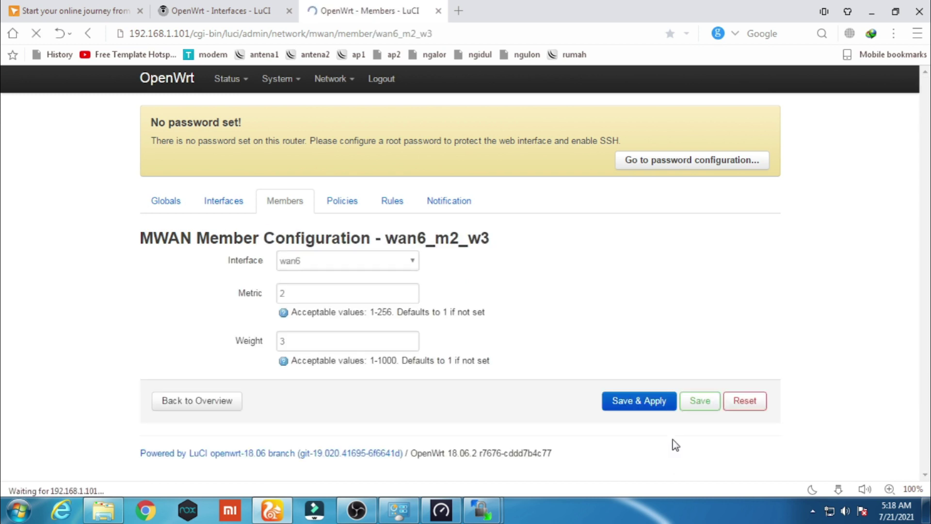
click(393, 270)
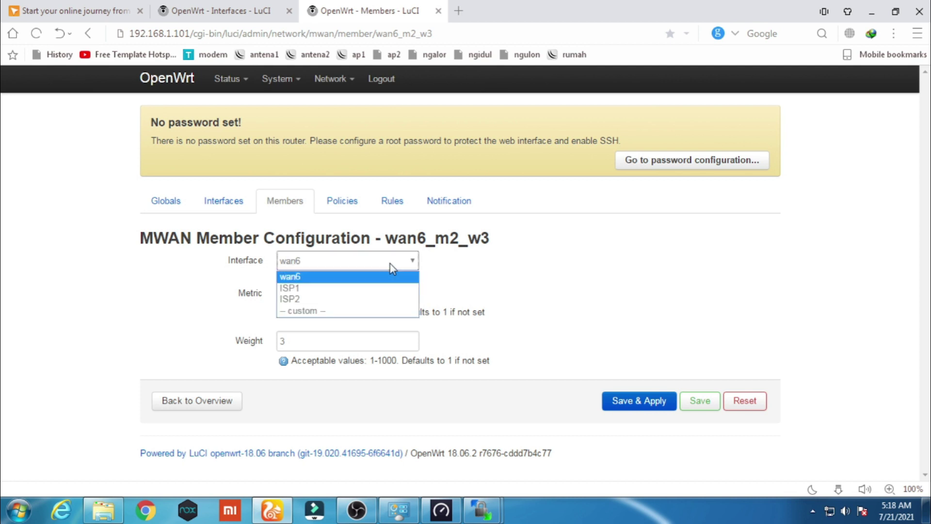
click(387, 298)
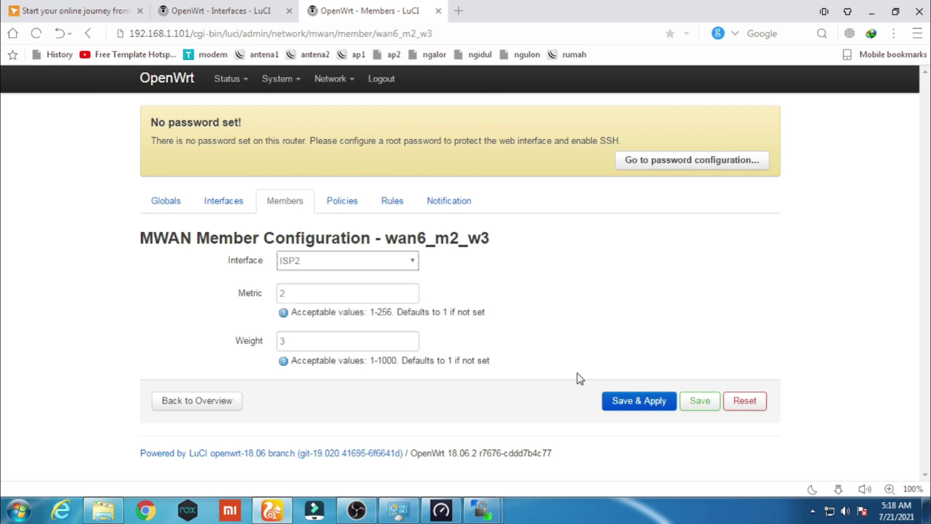
click(615, 399)
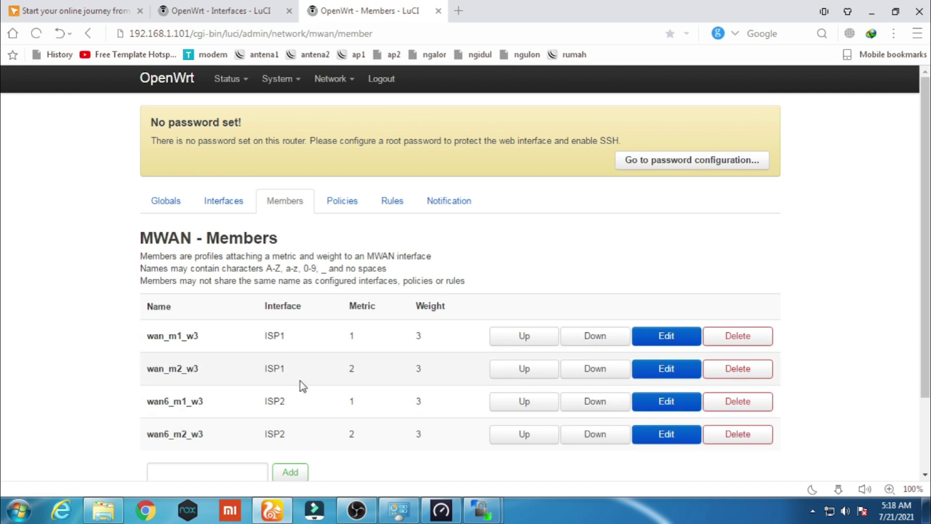
scroll(311, 427, down, 2)
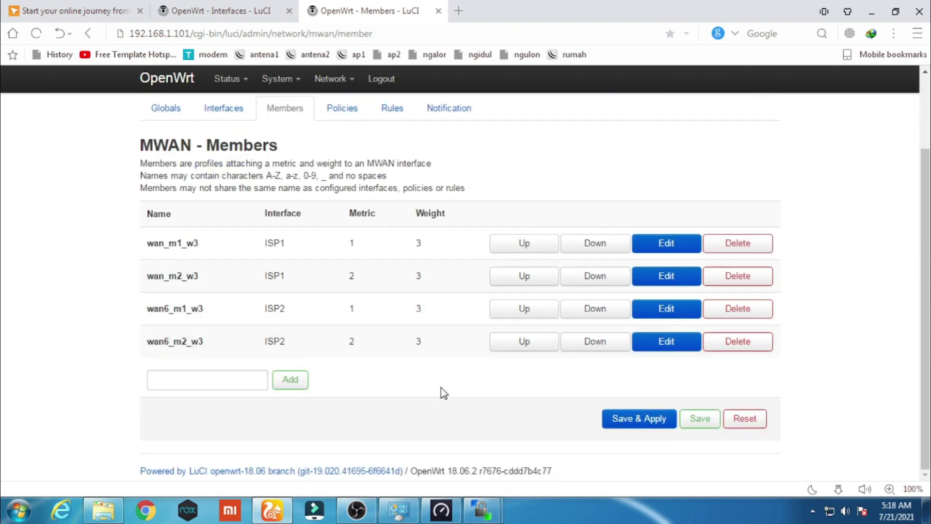
click(646, 417)
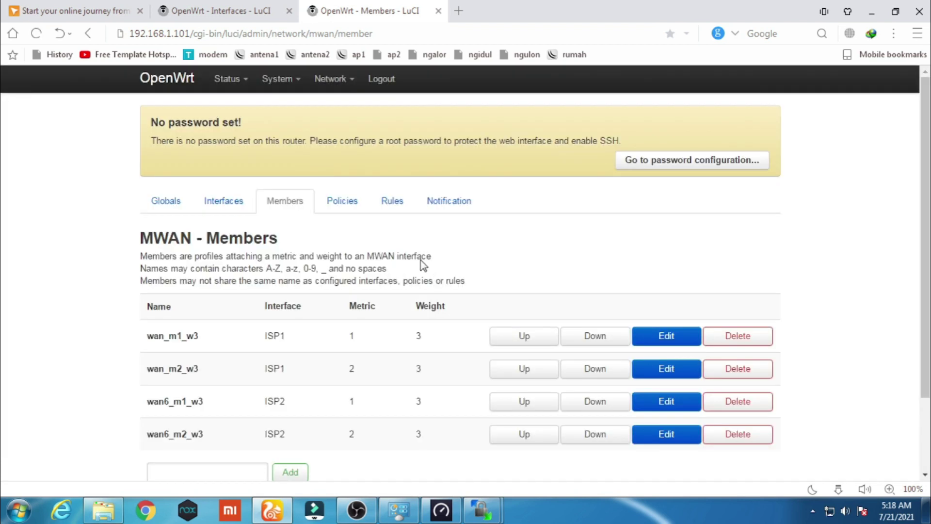
Review the MWAN policies, rules and notification settings, and return to the member list
click(347, 205)
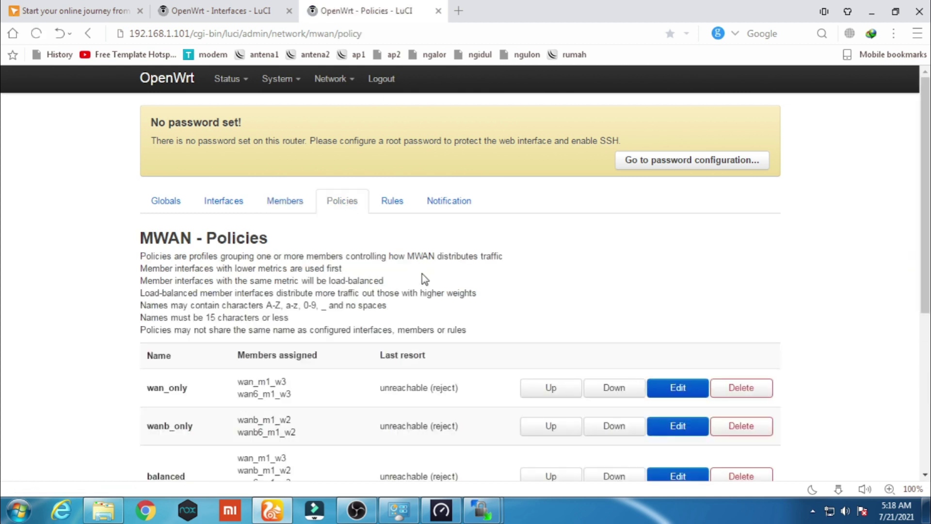
scroll(443, 303, down, 3)
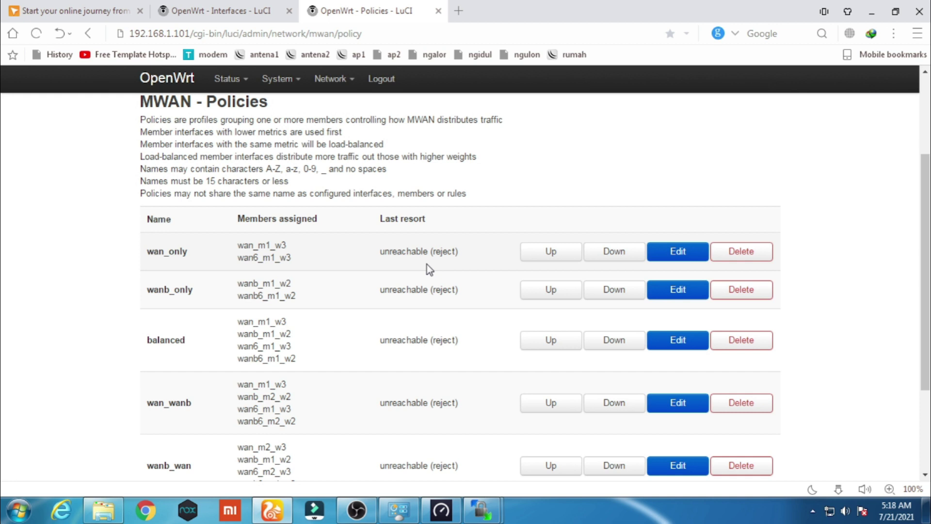
scroll(427, 264, down, 2)
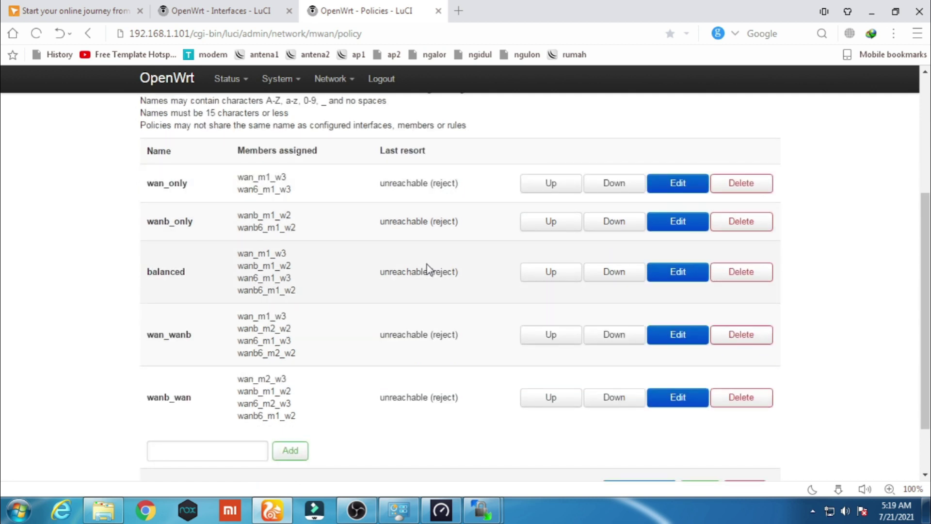
scroll(427, 269, down, 2)
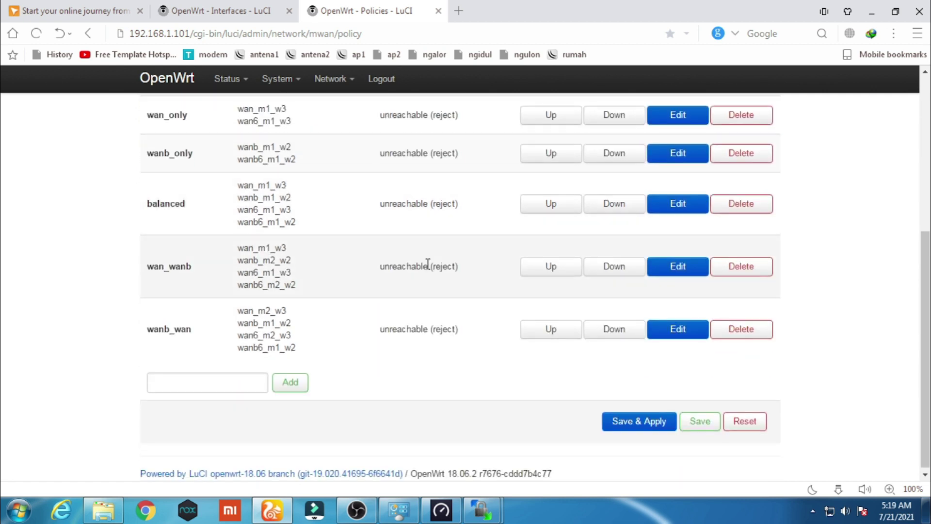
scroll(428, 263, up, 2)
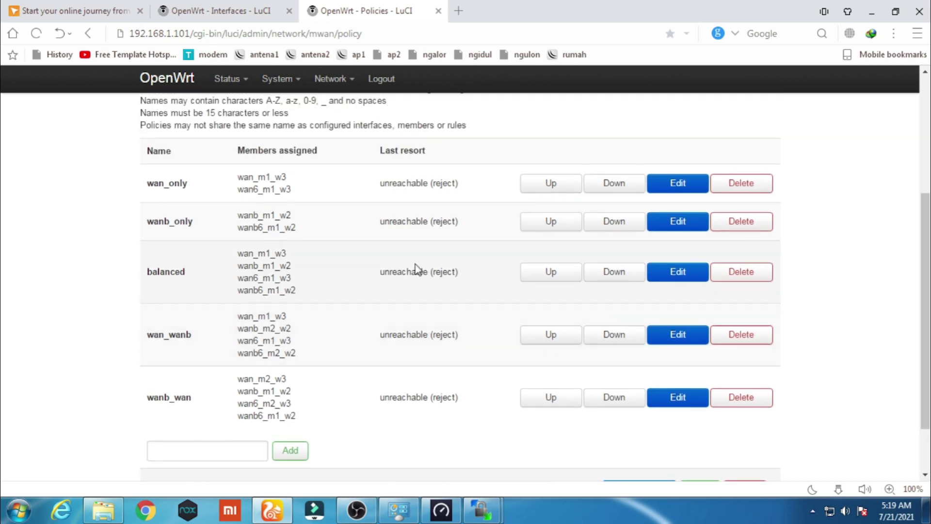
scroll(357, 204, up, 6)
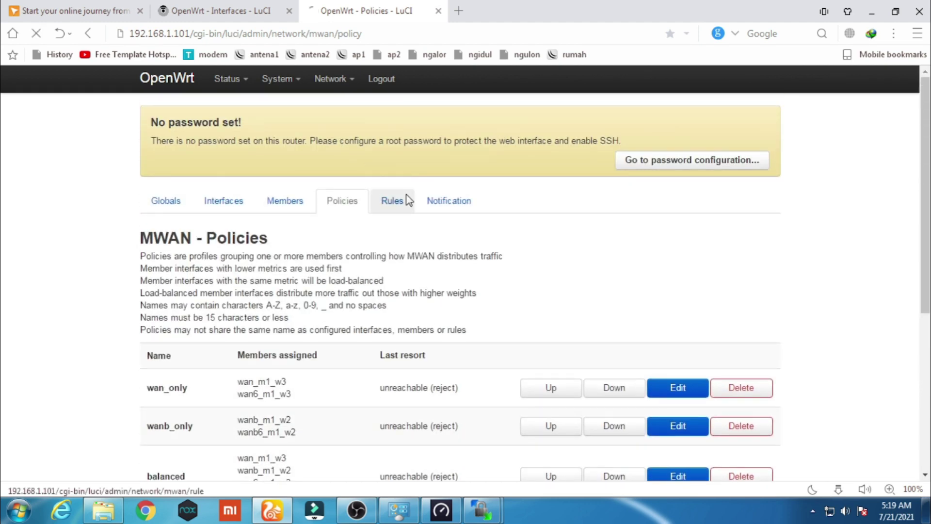
click(407, 199)
scroll(445, 229, down, 2)
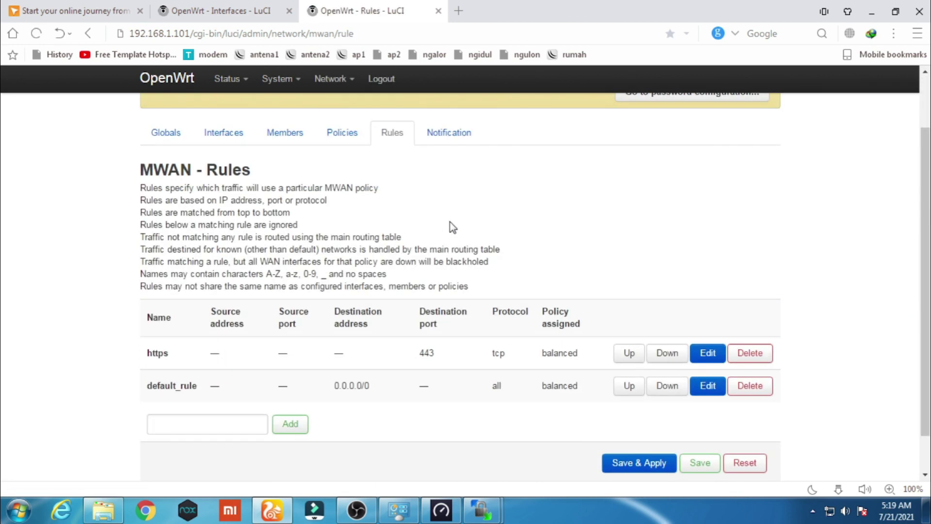
scroll(449, 224, up, 2)
click(457, 206)
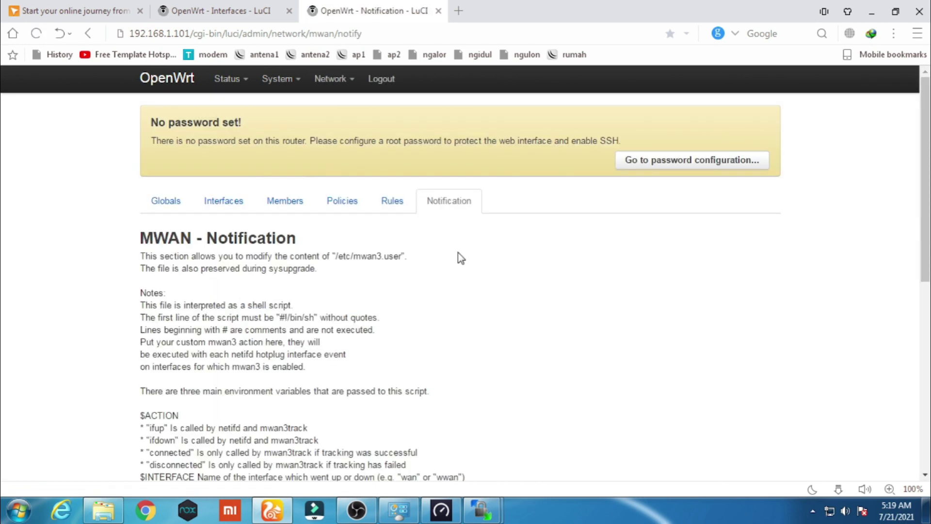
click(290, 212)
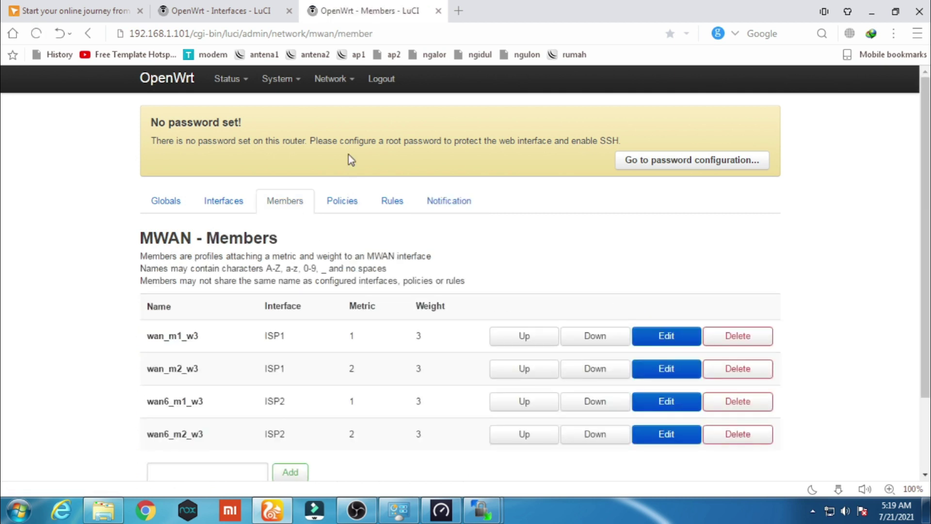
Check the load balancing status of the MWAN interfaces, including the detailed status report
mouse_move(225, 79)
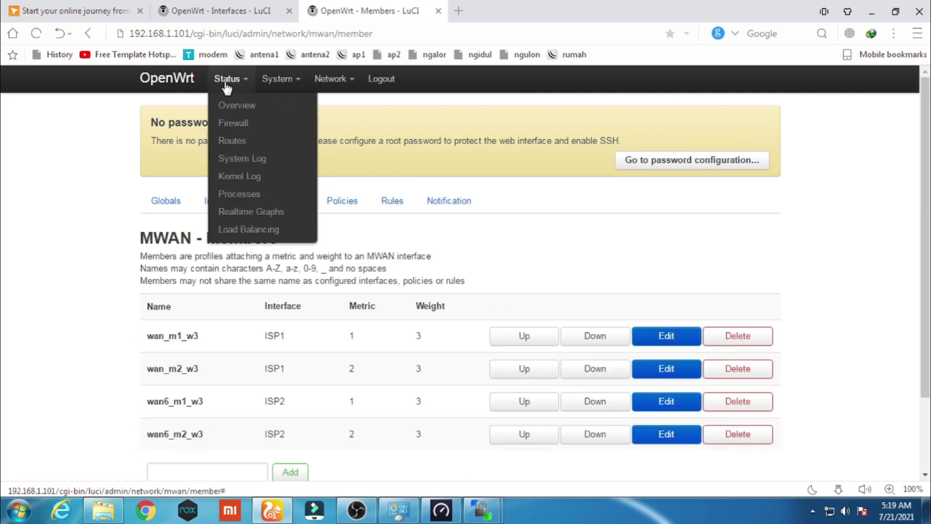
click(267, 231)
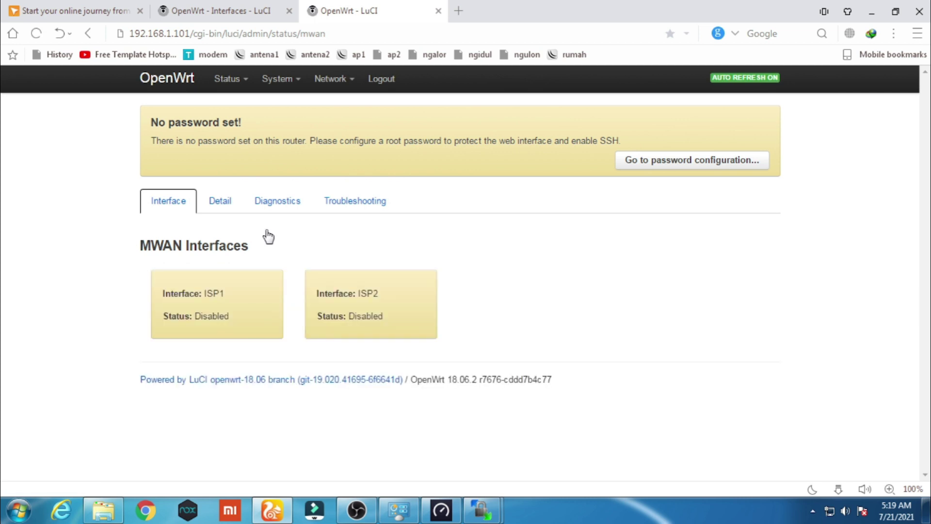
click(221, 202)
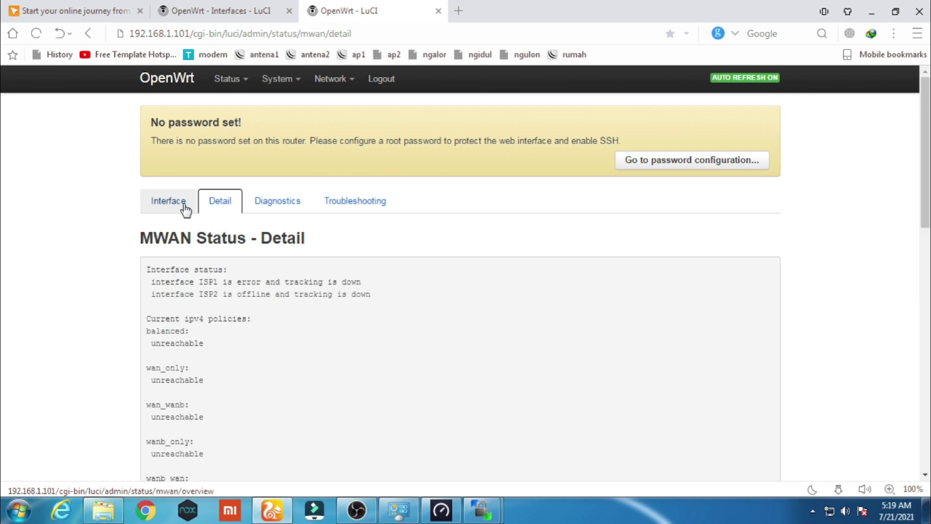
click(185, 205)
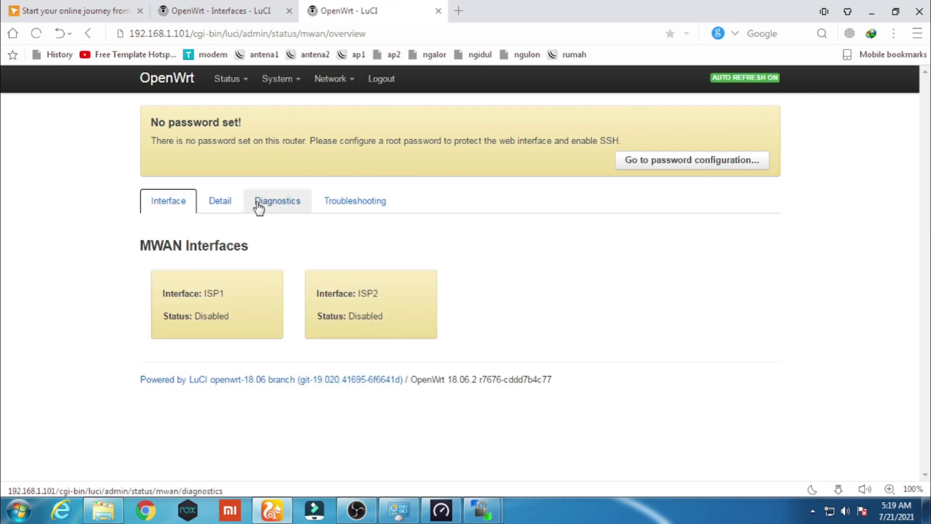
Restart the ISP2, WWAN2, LAN and ISP1 network interfaces
mouse_move(332, 78)
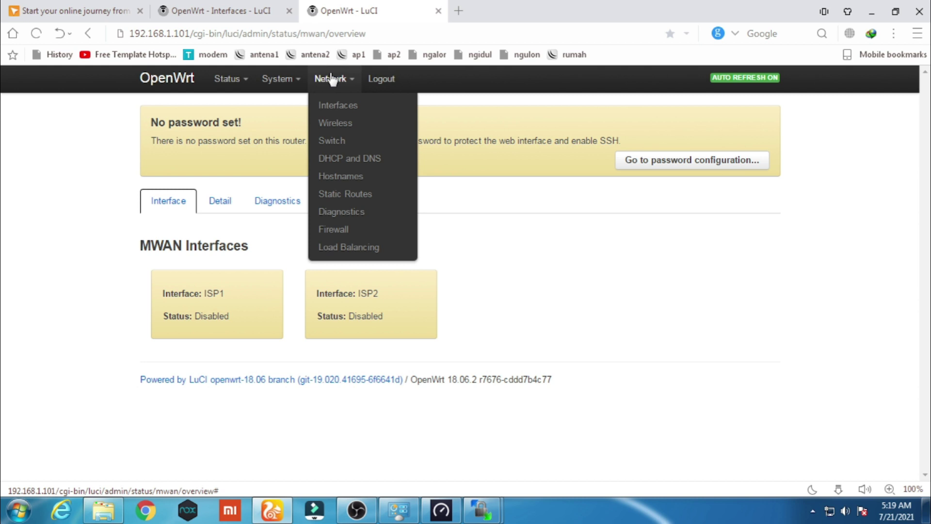
click(340, 105)
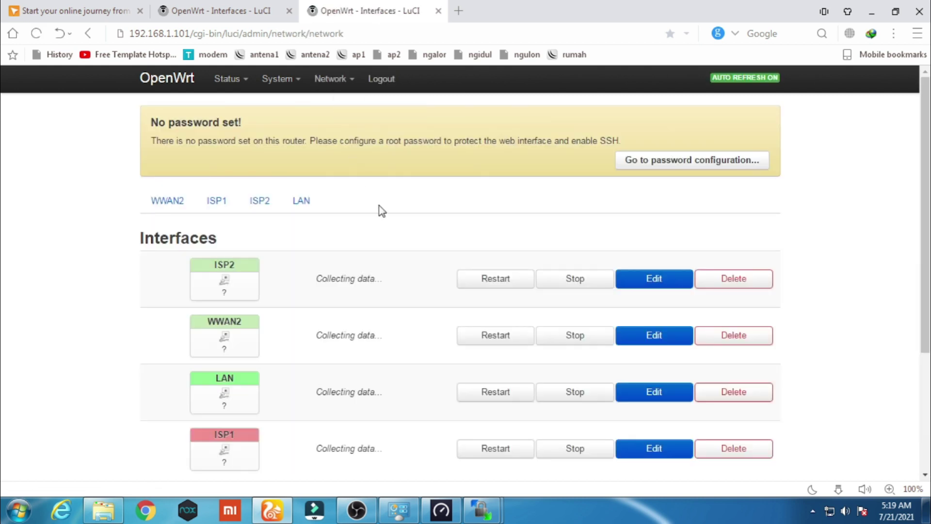
scroll(485, 260, down, 1)
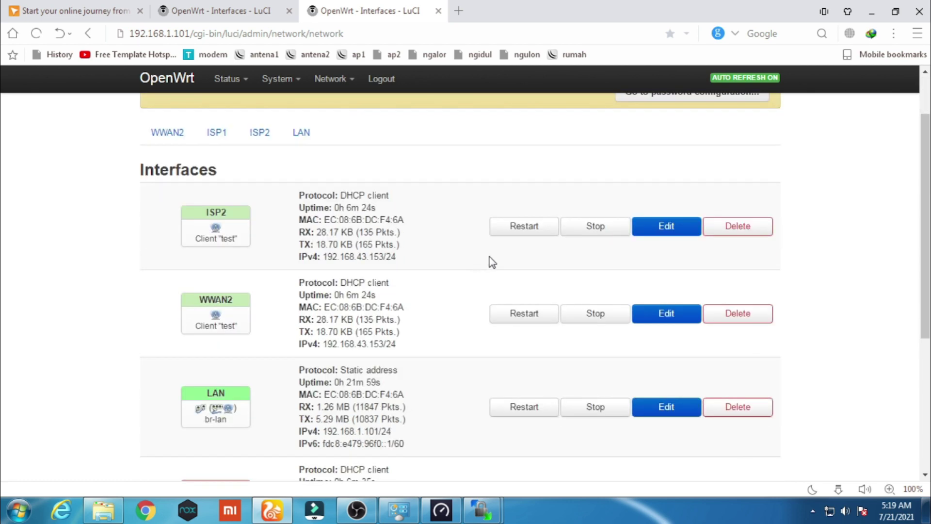
click(528, 230)
scroll(529, 231, down, 1)
click(529, 166)
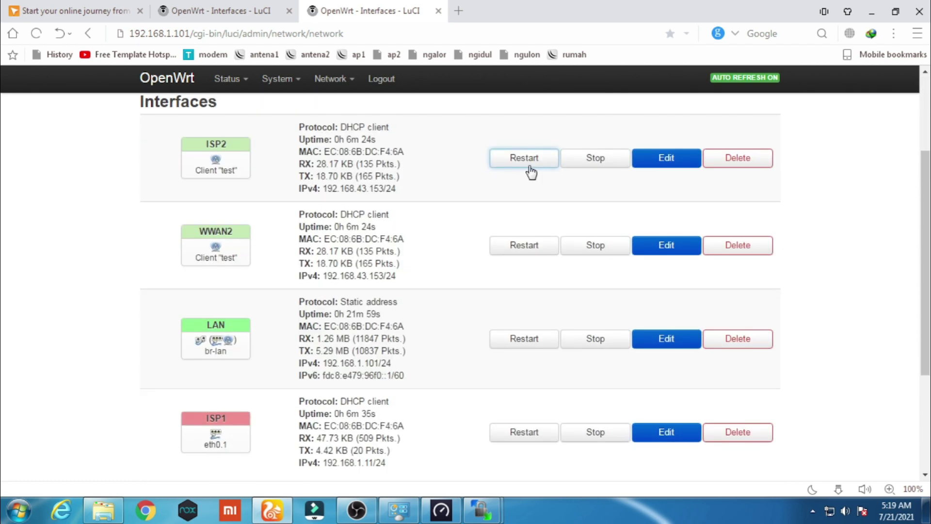
click(520, 220)
click(518, 275)
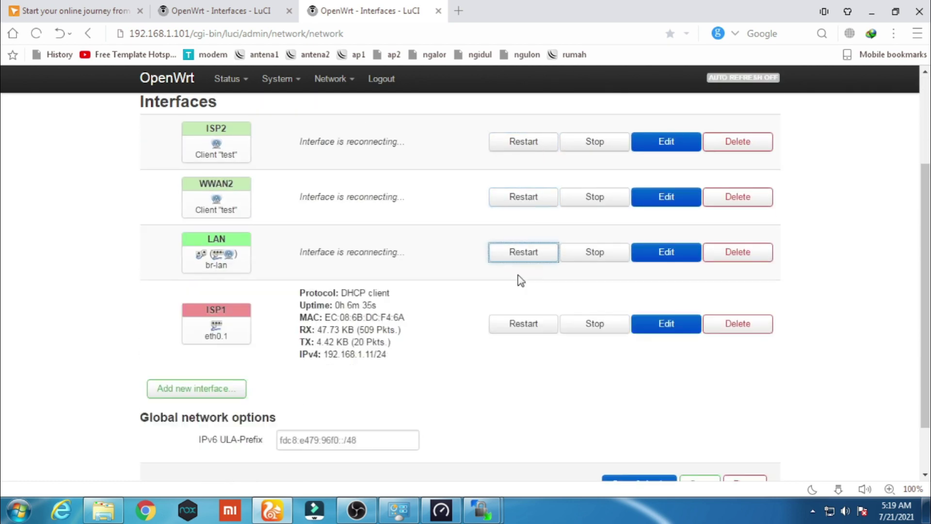
click(519, 322)
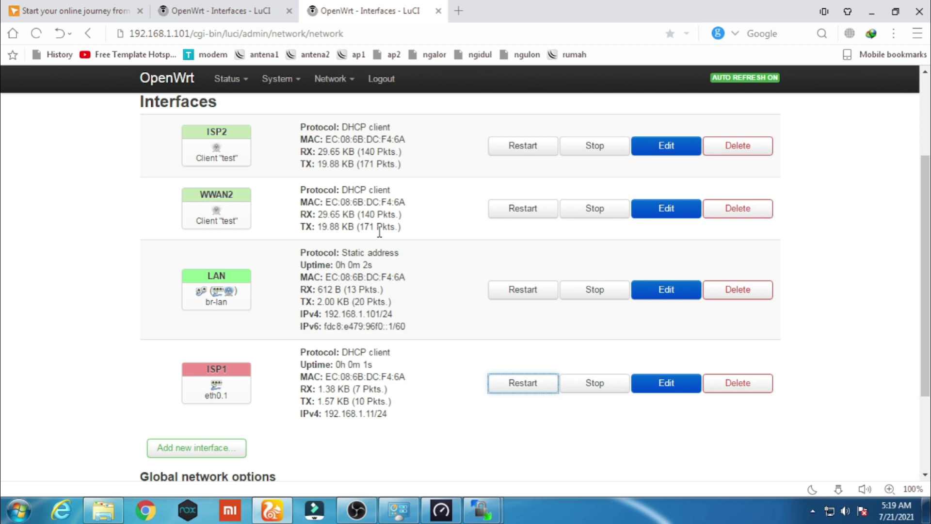
Check the load balancing status of ISP1 and ISP2 again, and open the wireless overview to examine the client connection
mouse_move(248, 86)
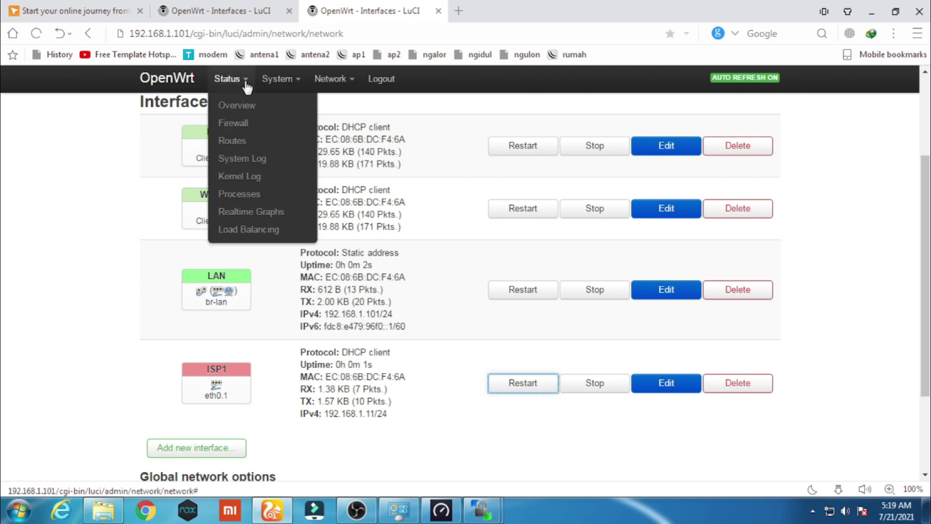
click(257, 228)
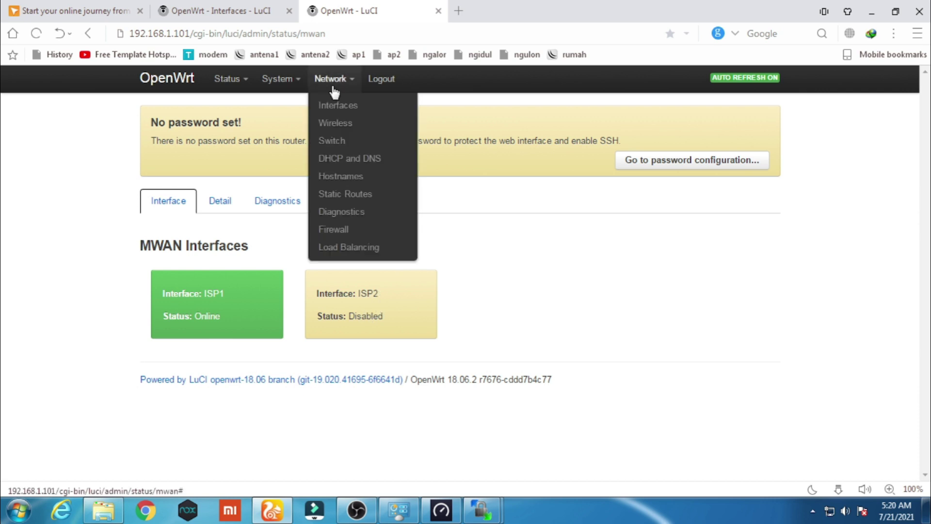
mouse_move(327, 79)
click(345, 122)
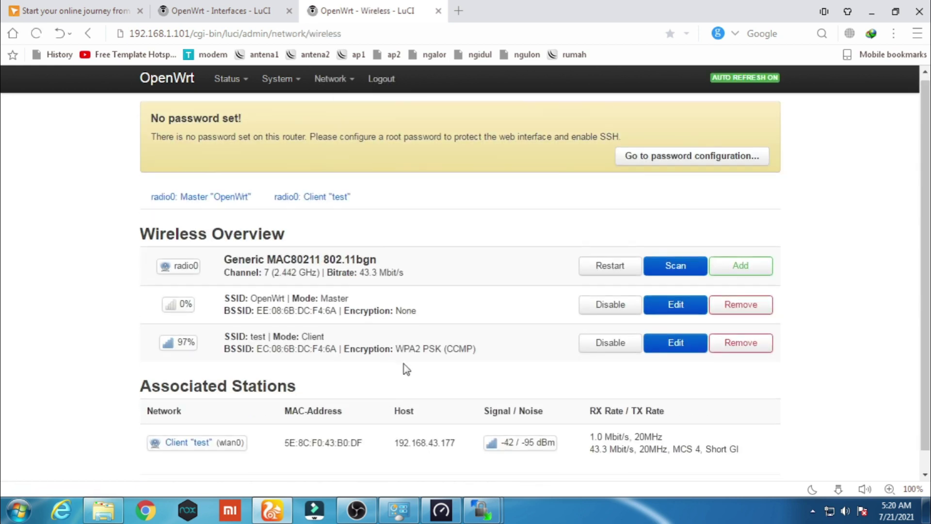
Open the load balancing status page to check the MWAN interfaces
scroll(507, 430, down, 1)
mouse_move(232, 78)
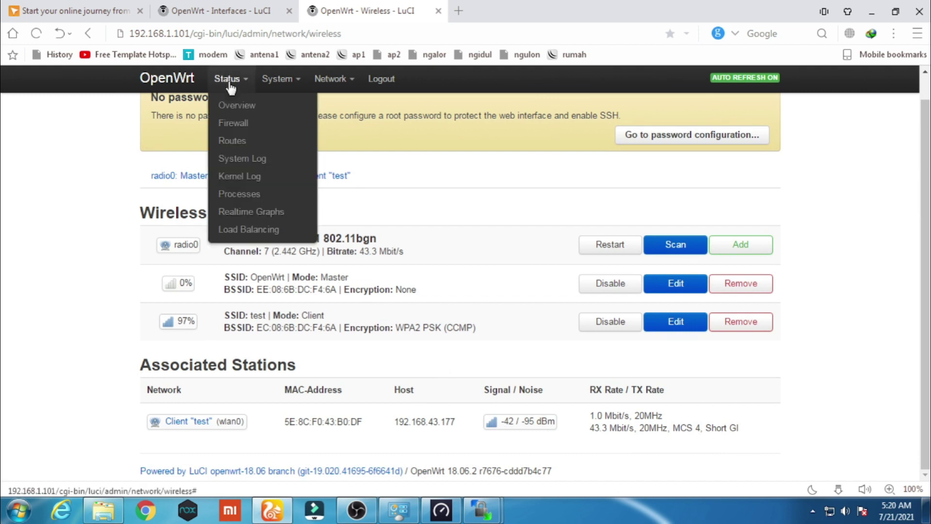
click(259, 229)
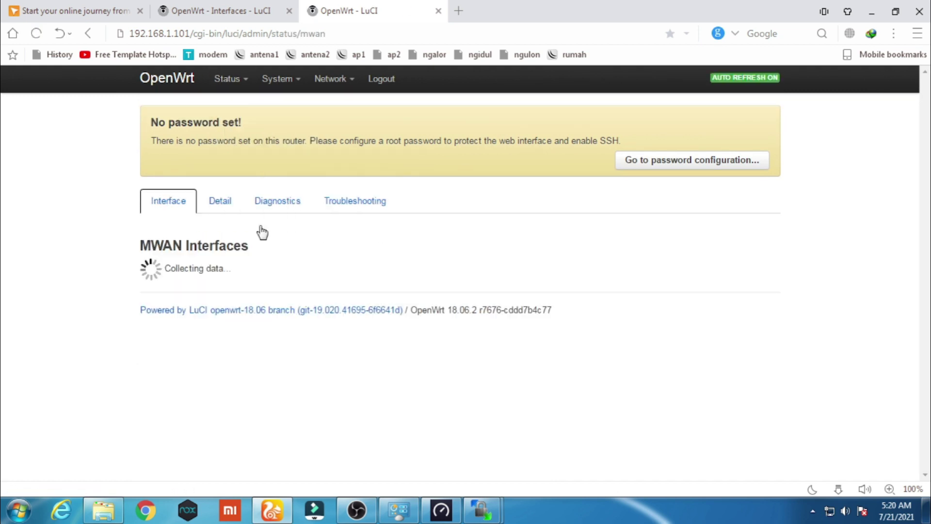
Test internet access by loading and refreshing google.com, and close the Google and Interfaces pages to return to the MWAN status
click(119, 2)
click(160, 214)
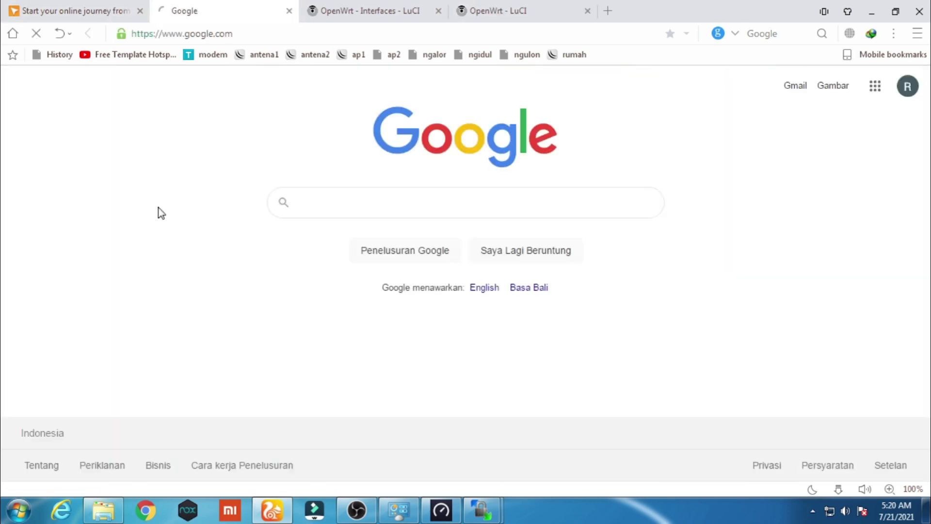
click(438, 11)
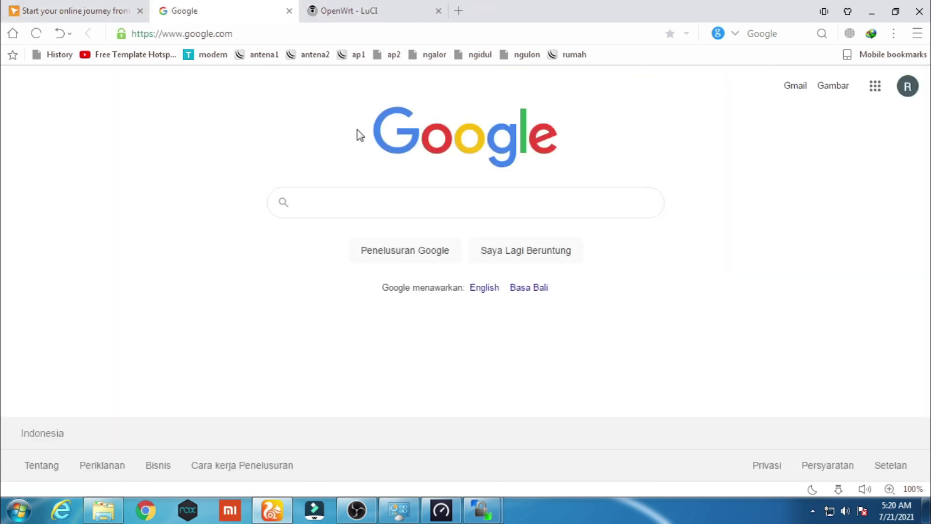
click(37, 33)
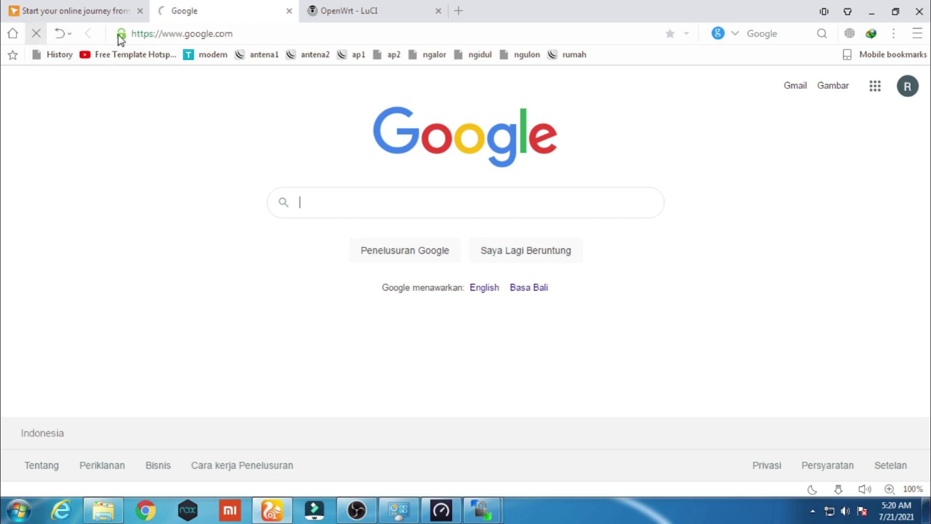
click(291, 10)
click(235, 2)
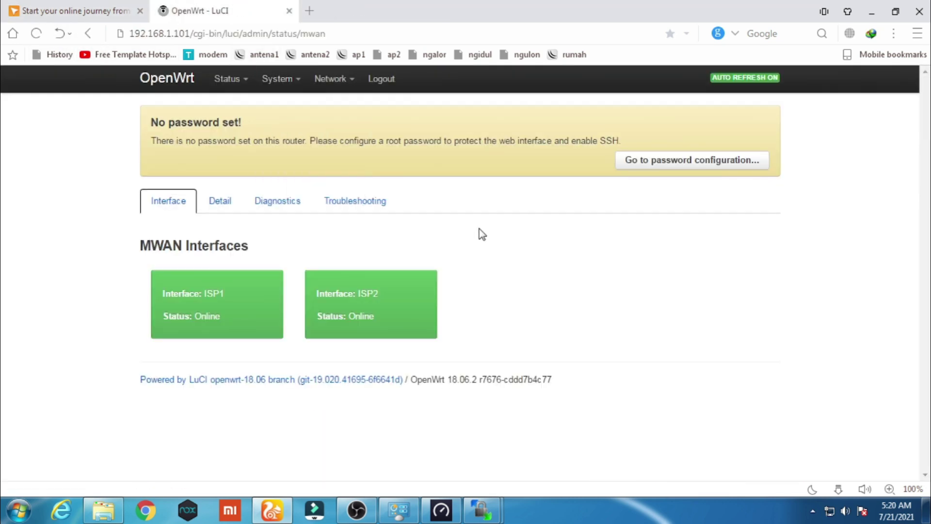
Review the detailed MWAN status report, including policies, connected networks and user rules, and return to the interface overview
click(221, 200)
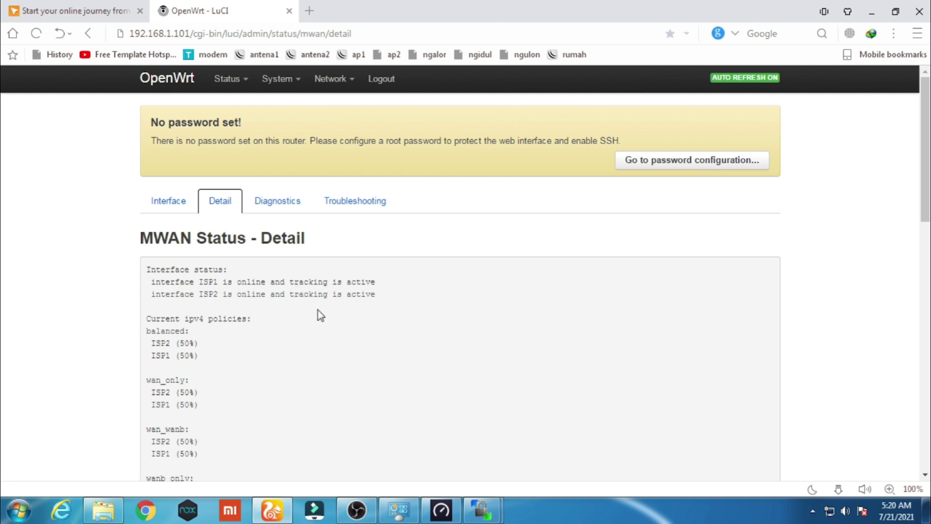
scroll(318, 310, down, 1)
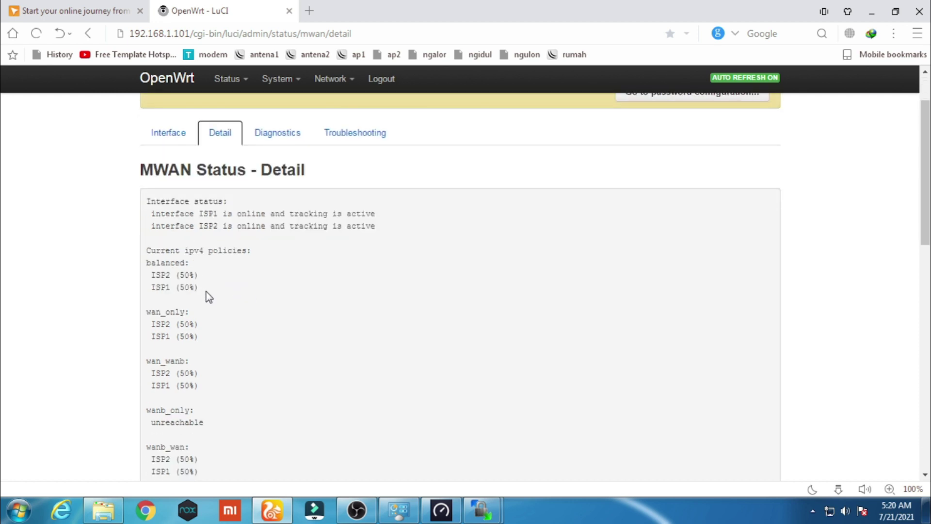
scroll(205, 292, down, 1)
scroll(210, 267, down, 1)
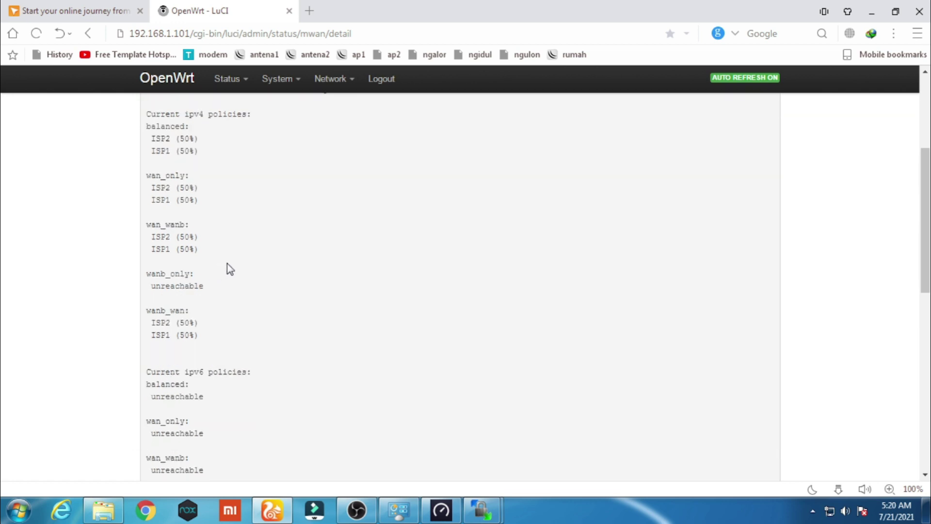
scroll(231, 266, down, 3)
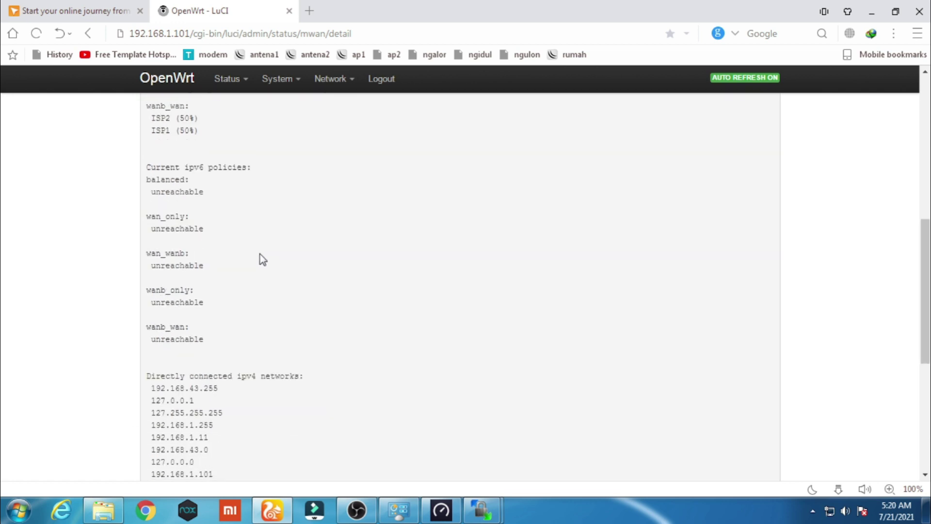
scroll(260, 254, down, 3)
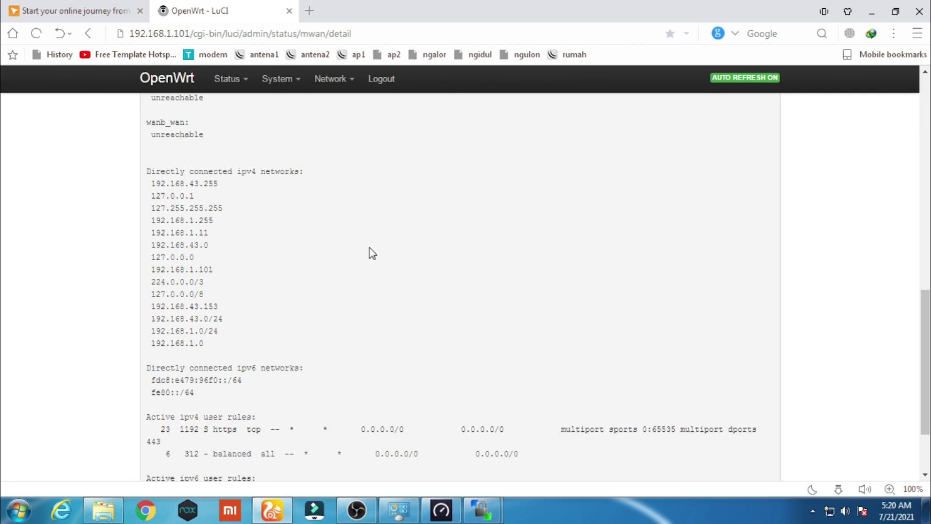
scroll(371, 252, up, 9)
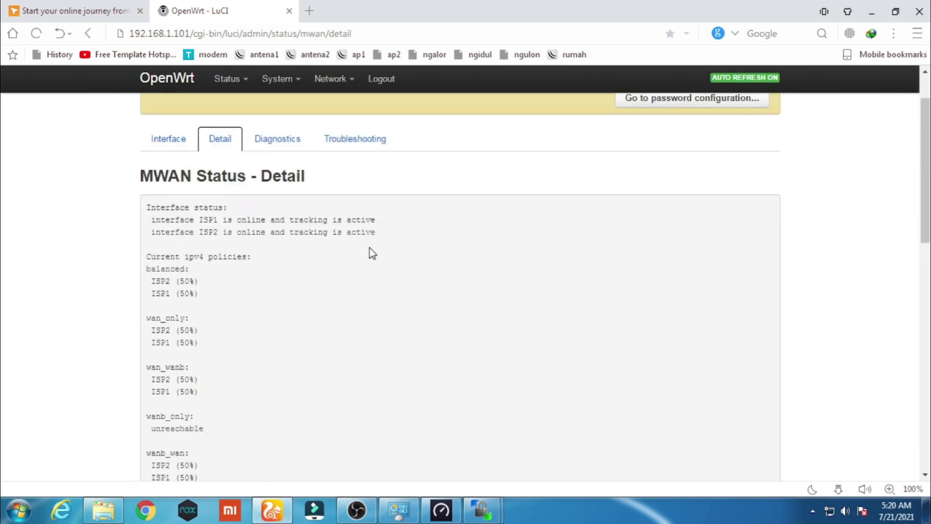
scroll(371, 253, down, 1)
scroll(370, 248, down, 1)
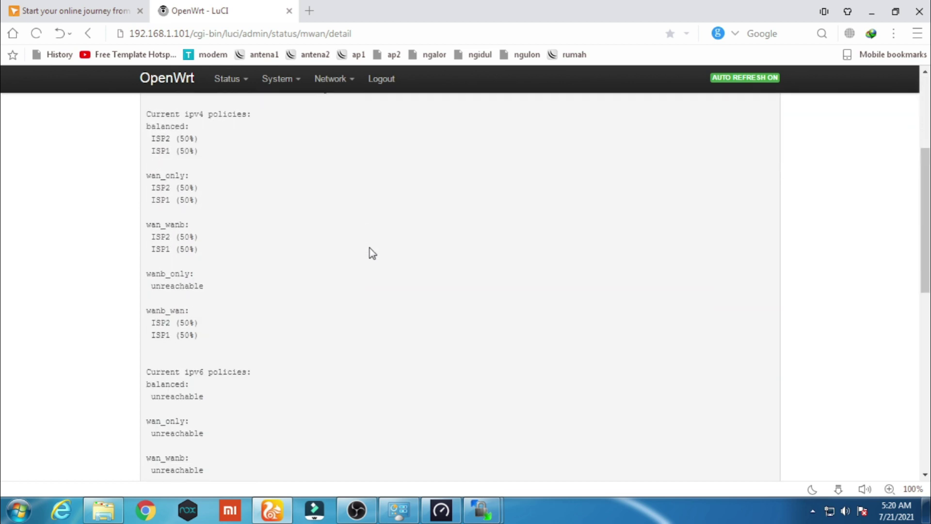
scroll(370, 248, down, 2)
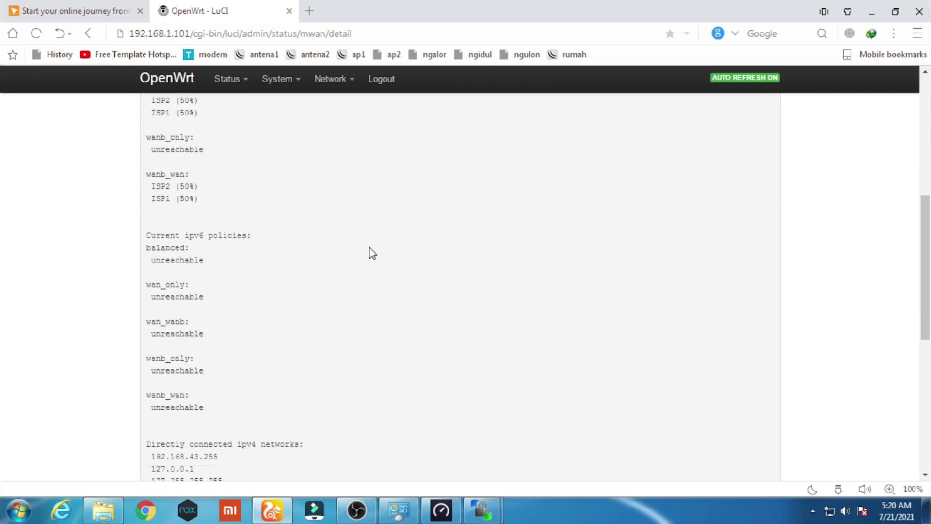
scroll(370, 248, up, 3)
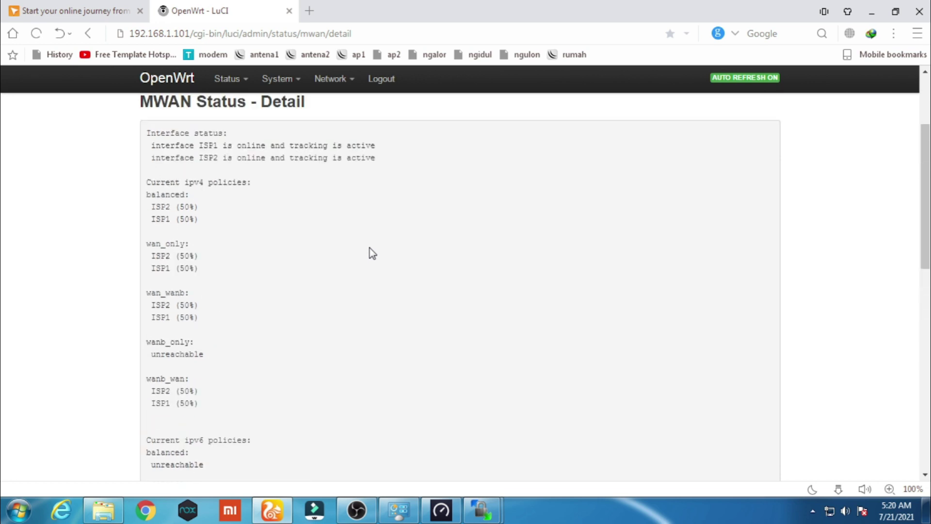
scroll(369, 248, down, 4)
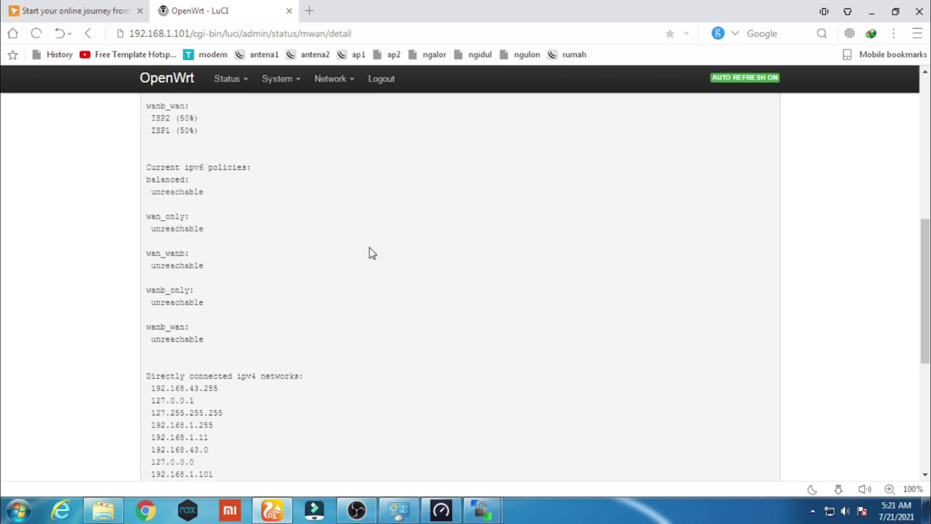
scroll(370, 248, up, 4)
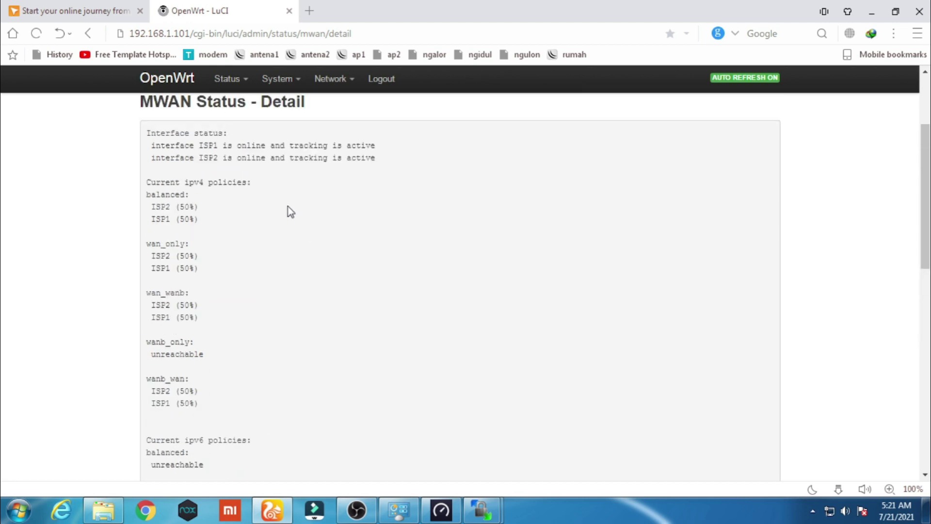
mouse_move(233, 91)
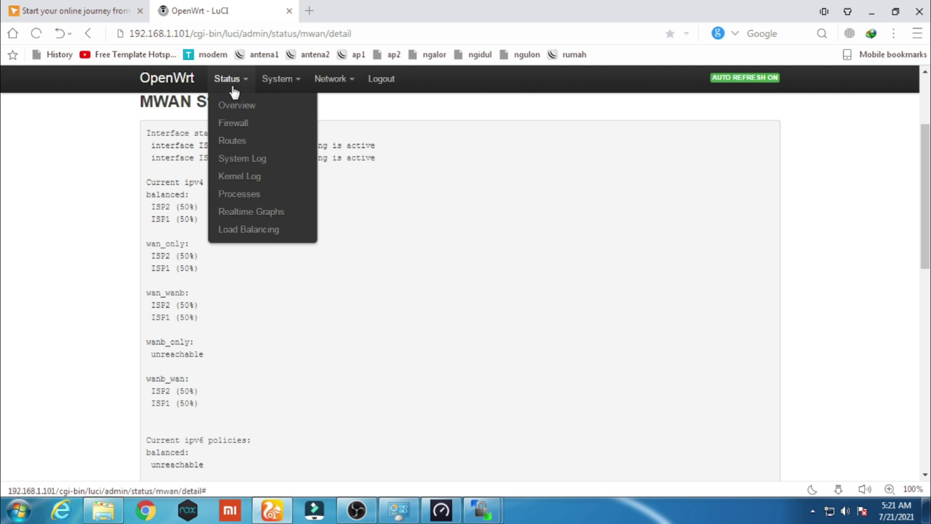
scroll(368, 215, up, 1)
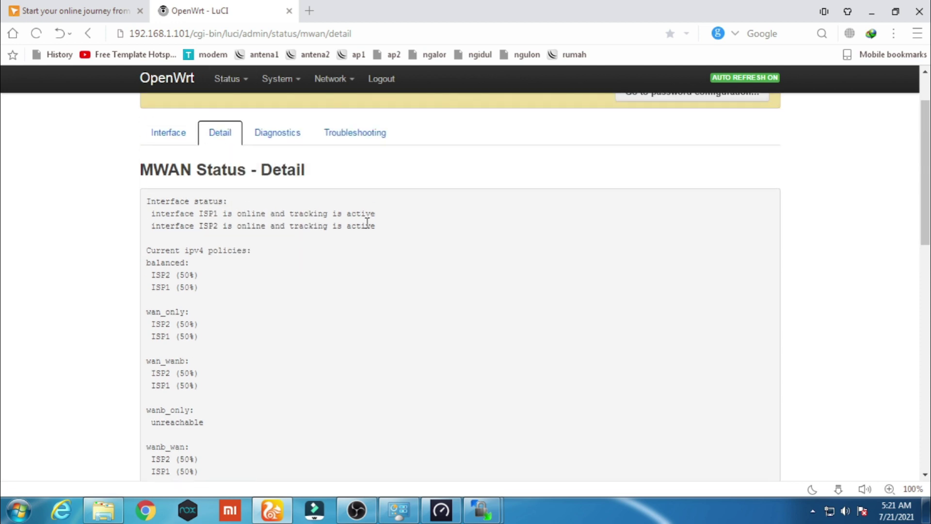
click(184, 141)
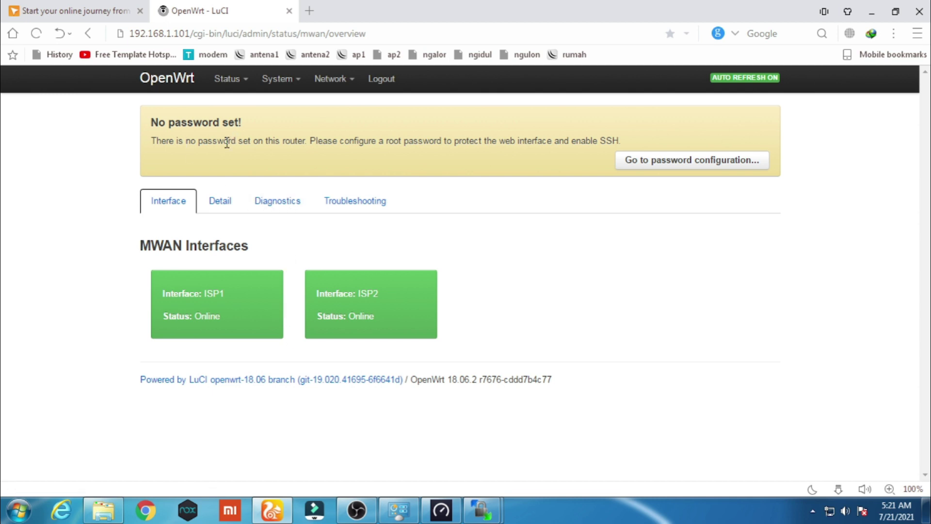
Open the realtime graphs in a separate browser tab and display the traffic graph for eth0.1
mouse_move(243, 87)
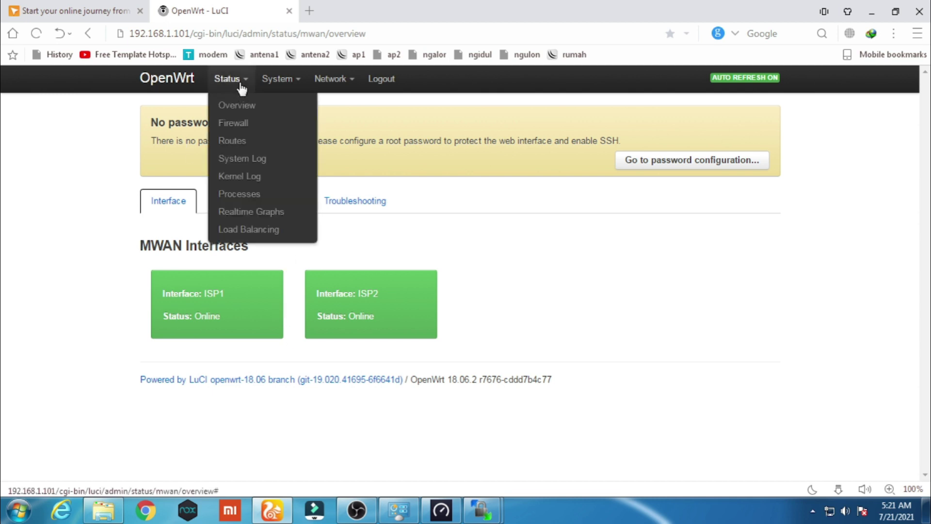
right_click(251, 214)
click(300, 219)
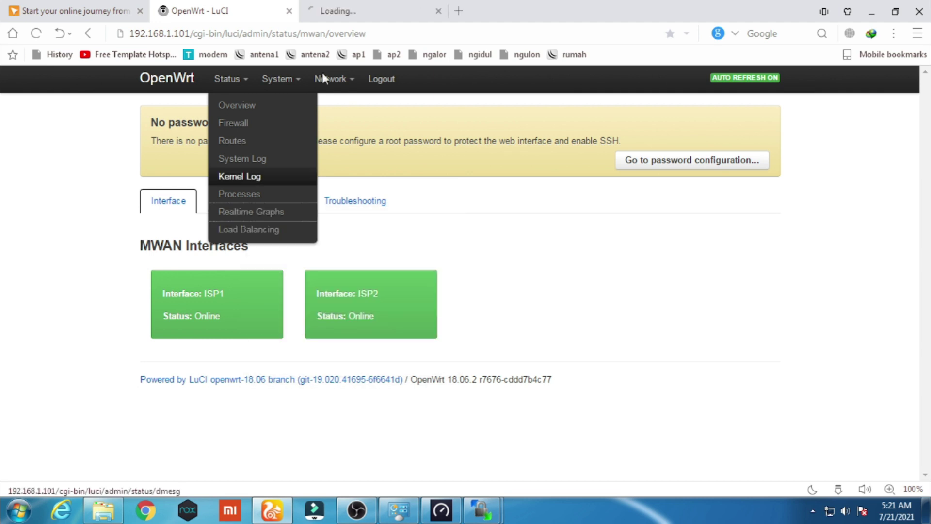
click(362, 7)
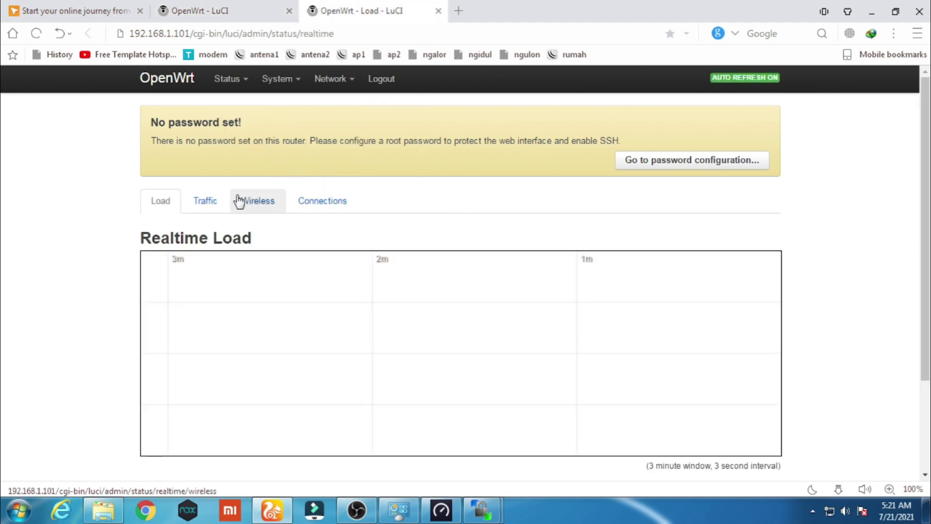
click(220, 202)
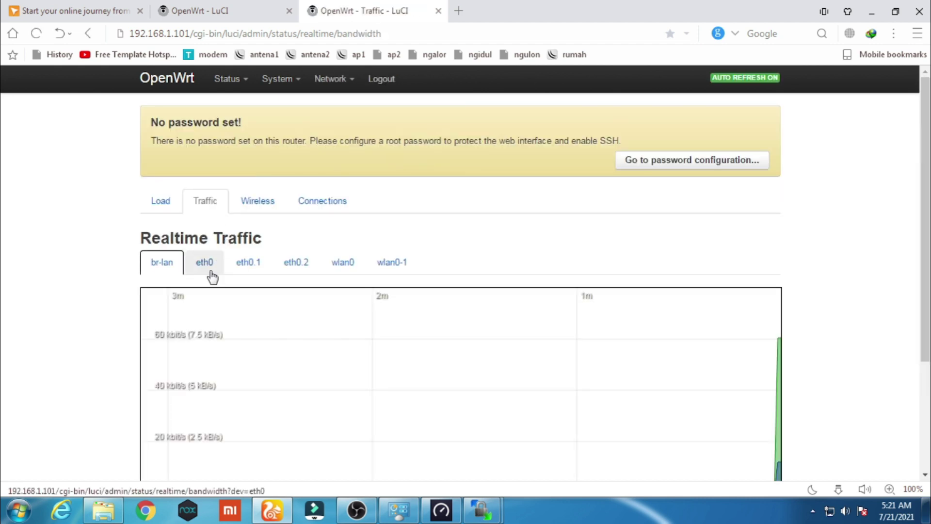
click(255, 263)
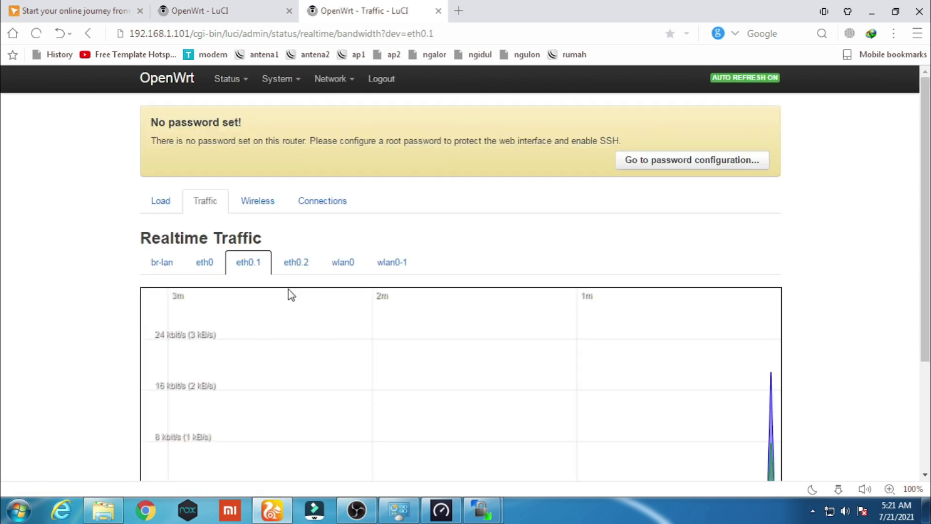
Open the wlan0 traffic graph in its own browser tab and compare it with the eth0.1 graph
right_click(348, 269)
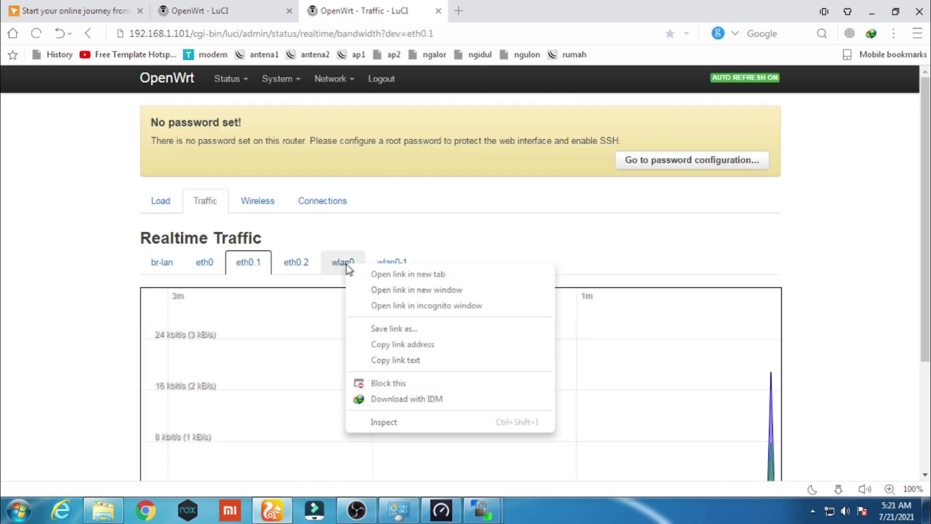
click(386, 275)
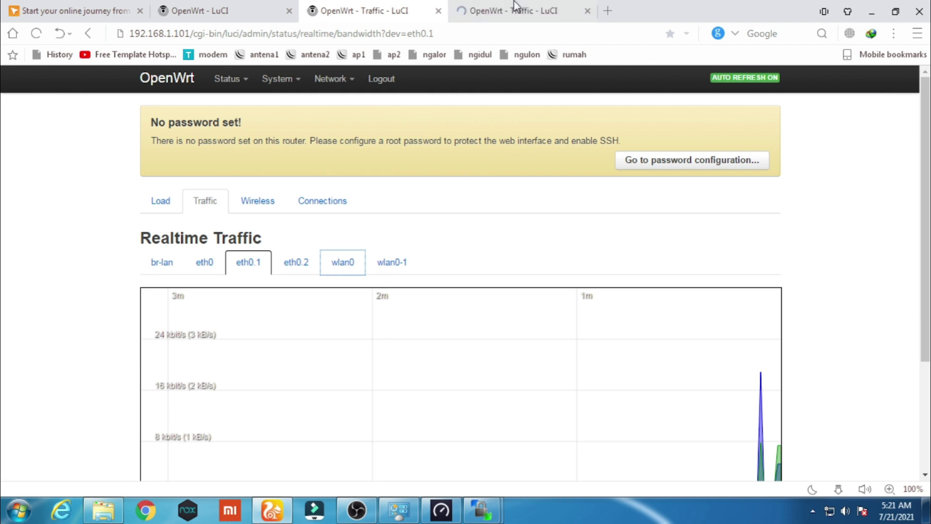
key(ctrl+Tab)
scroll(466, 184, down, 3)
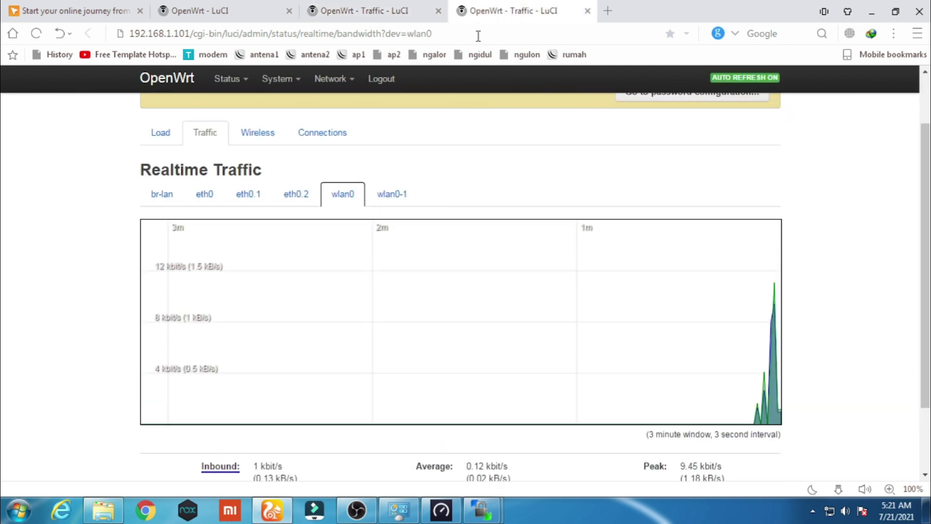
click(370, 10)
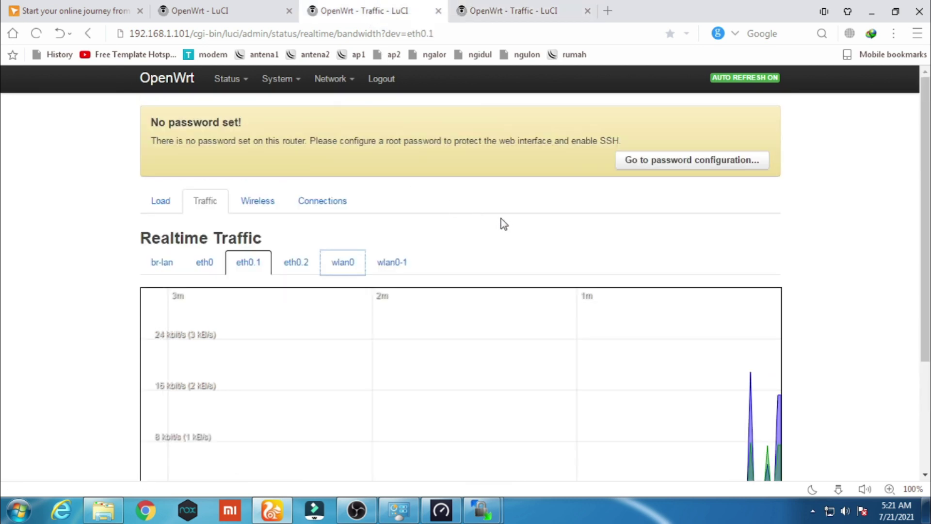
scroll(538, 233, down, 3)
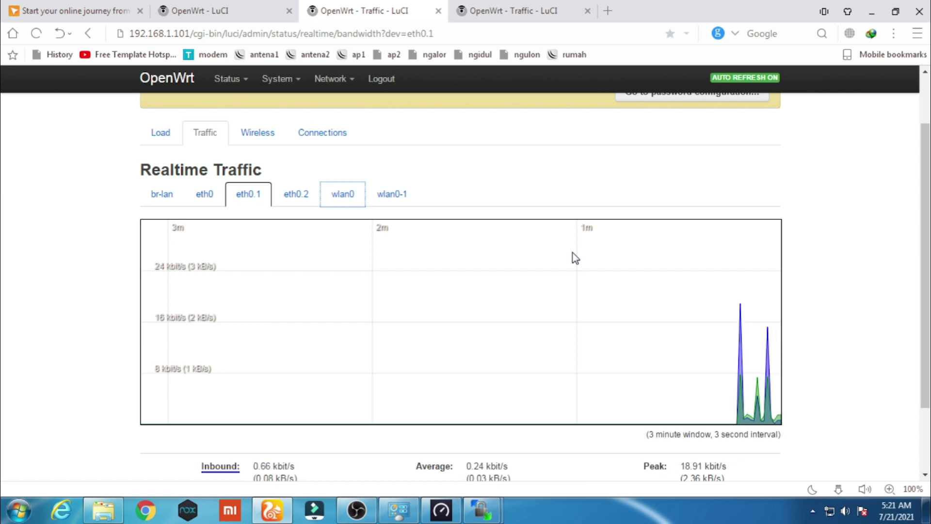
click(502, 7)
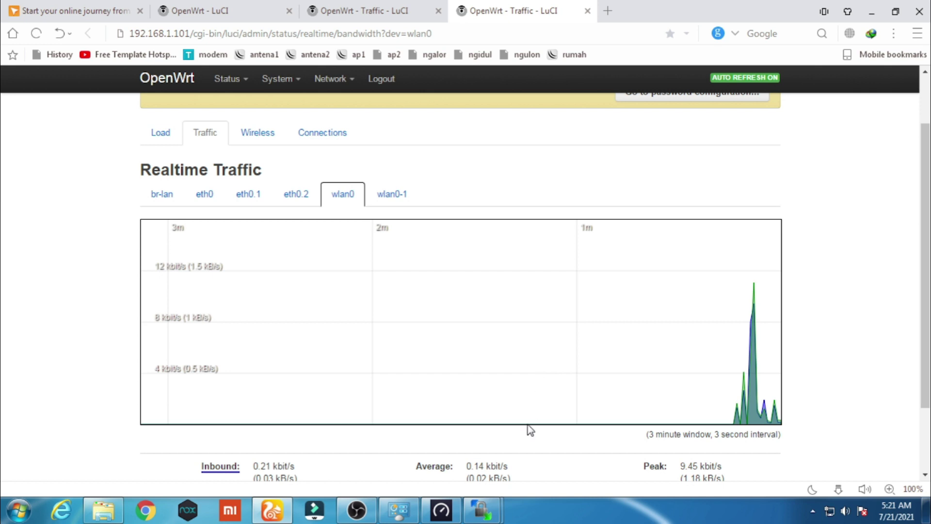
Switch to the Speedtest app, start a speed test, and compare the resulting load on the eth0.1 and wlan0 traffic graphs
click(451, 515)
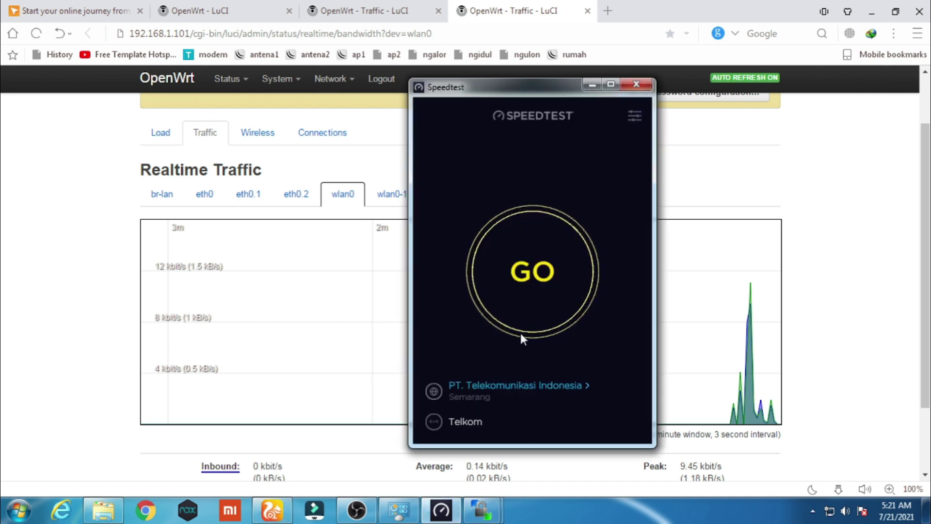
click(532, 281)
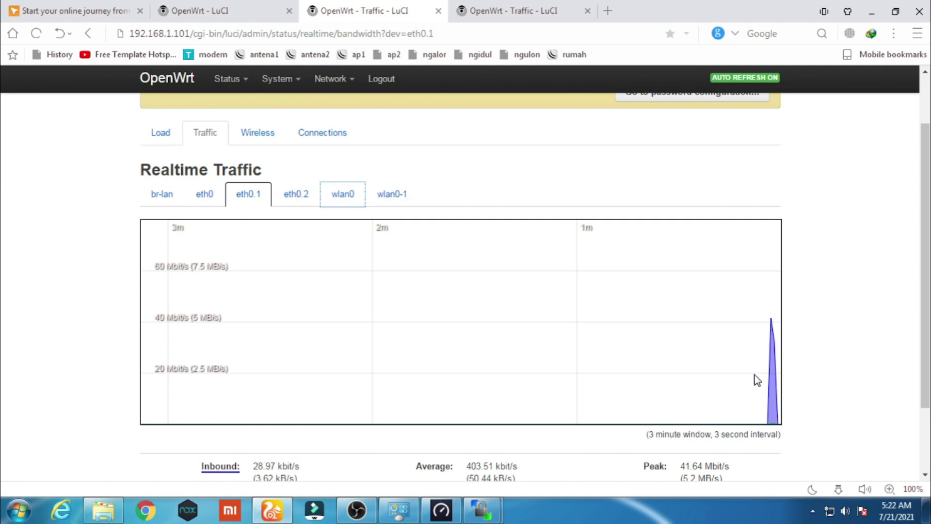
click(531, 9)
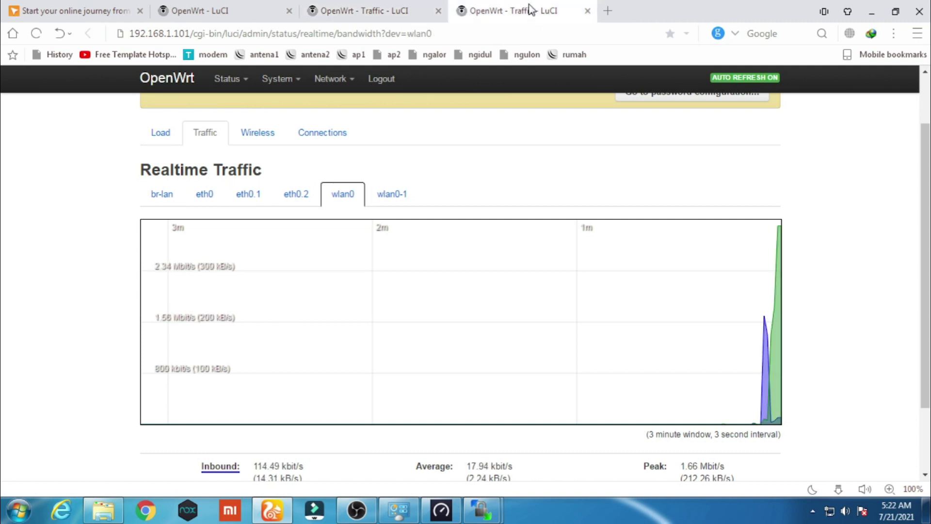
click(388, 7)
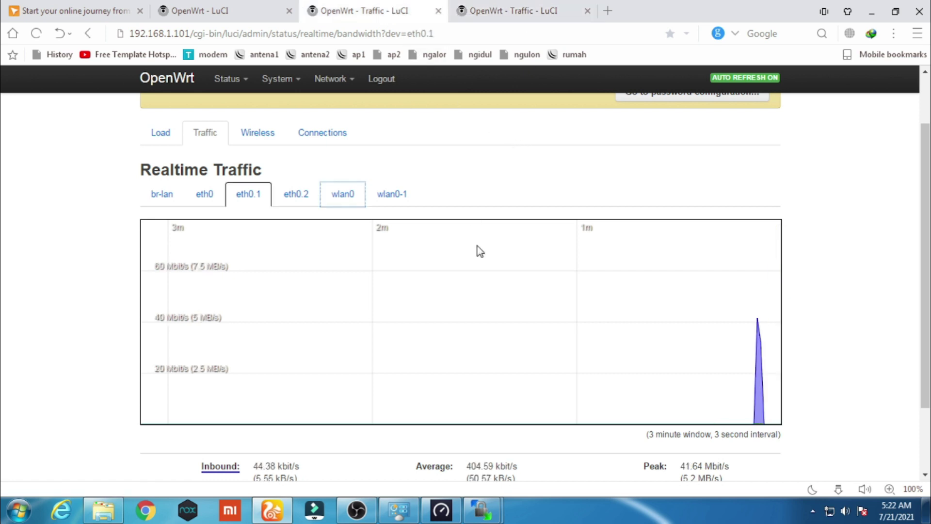
Run another speed test in the Speedtest app and compare its load on the eth0.1 and wlan0 traffic graphs
click(453, 7)
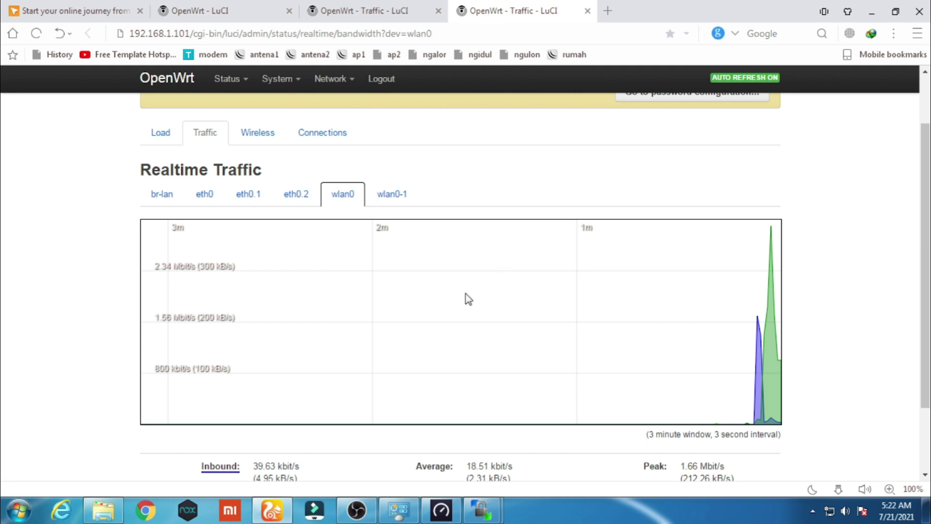
click(341, 6)
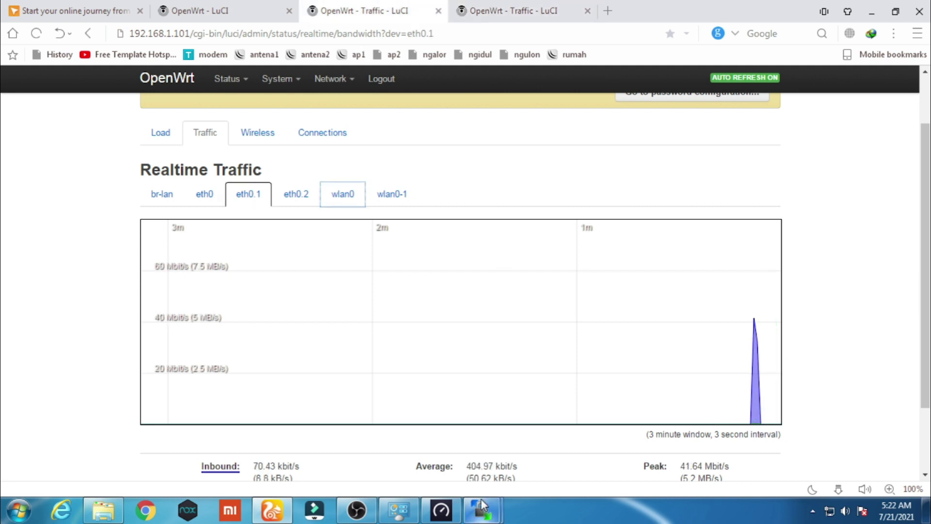
click(447, 515)
click(520, 296)
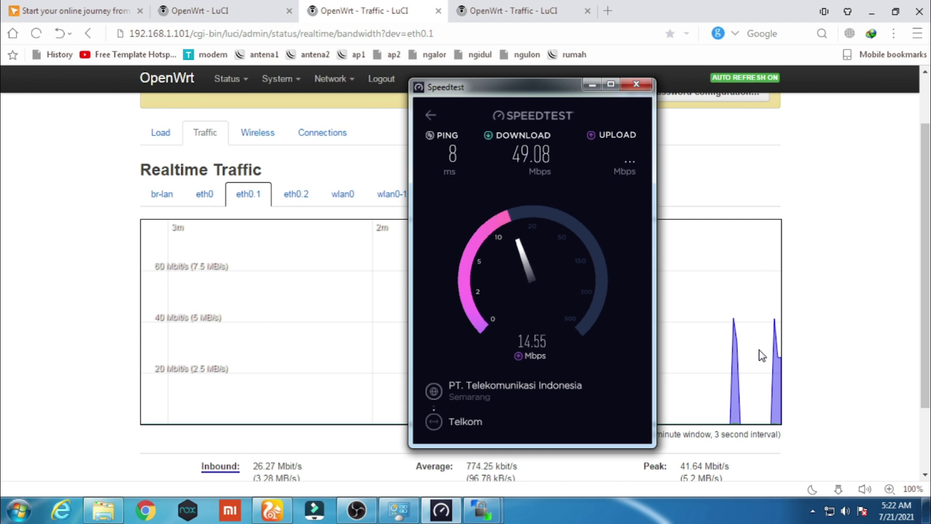
click(489, 12)
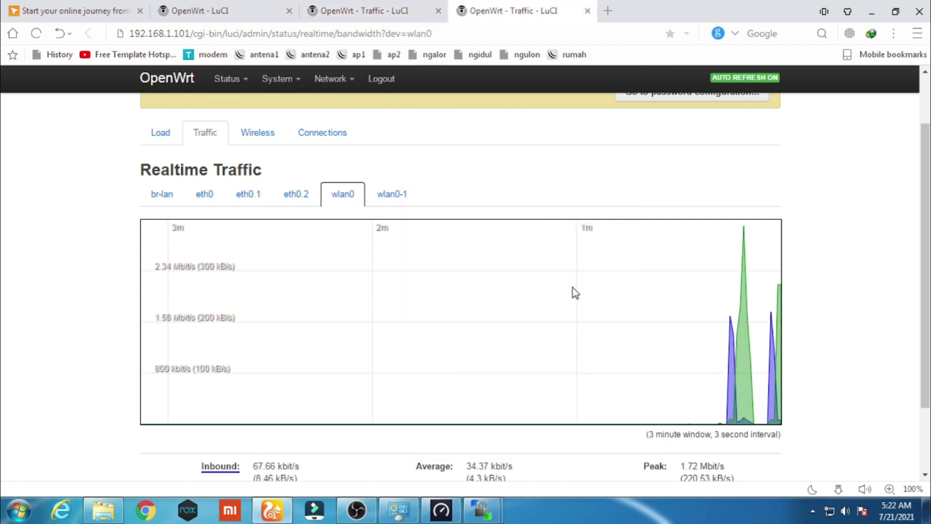
click(374, 10)
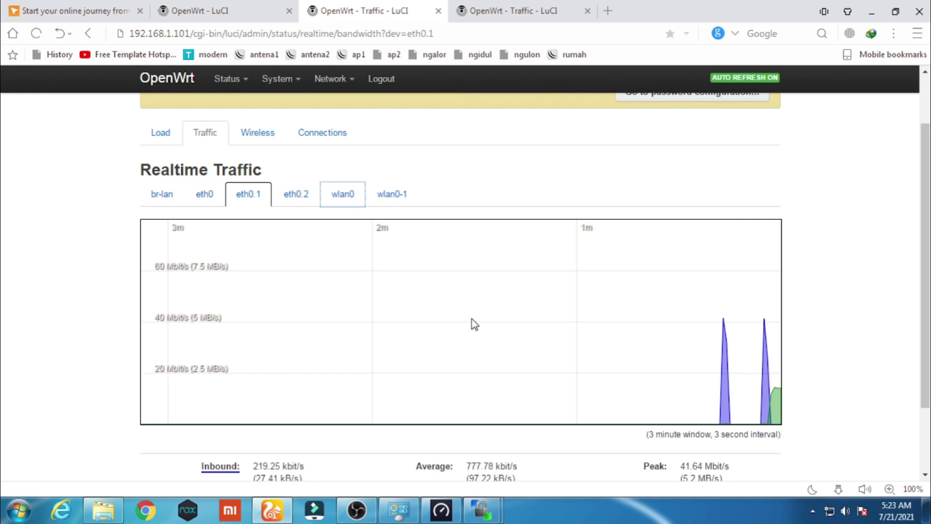
Open the router's network interfaces list and shut down the ISP1 interface
click(235, 3)
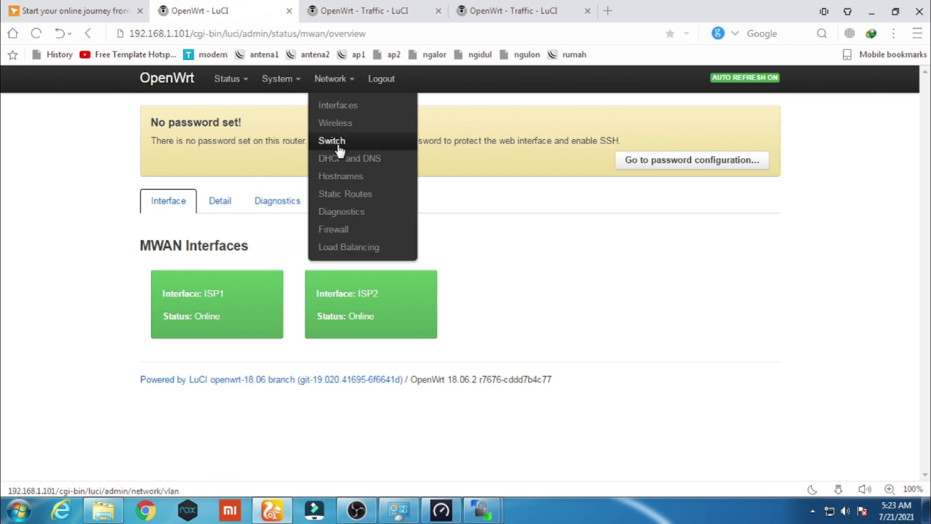
mouse_move(327, 79)
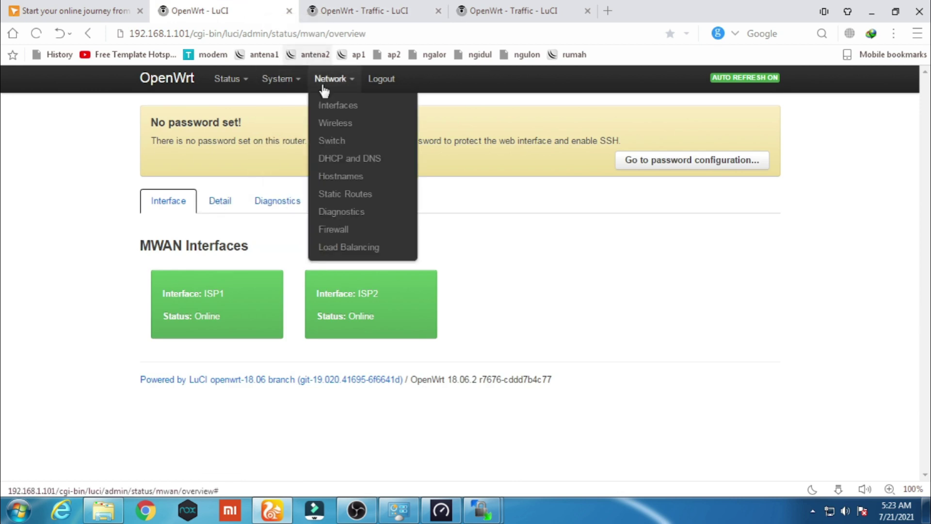
click(348, 111)
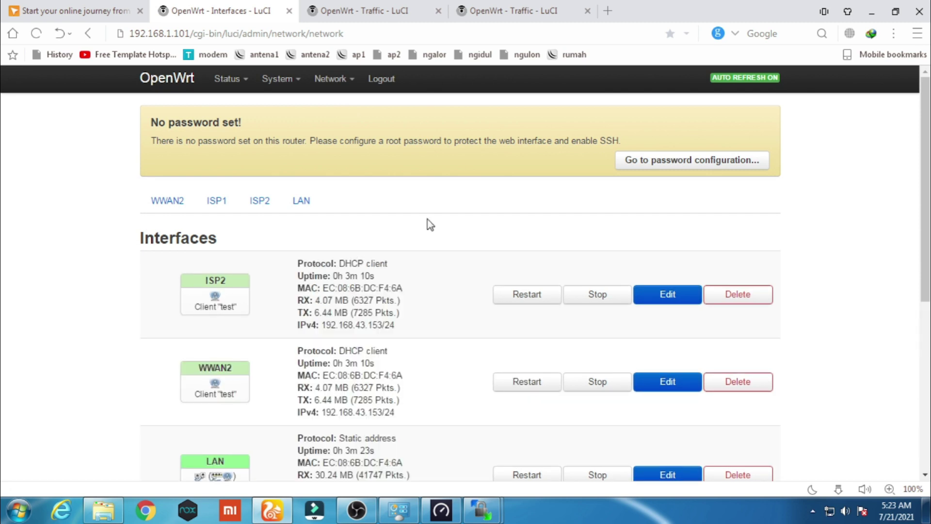
scroll(430, 224, down, 1)
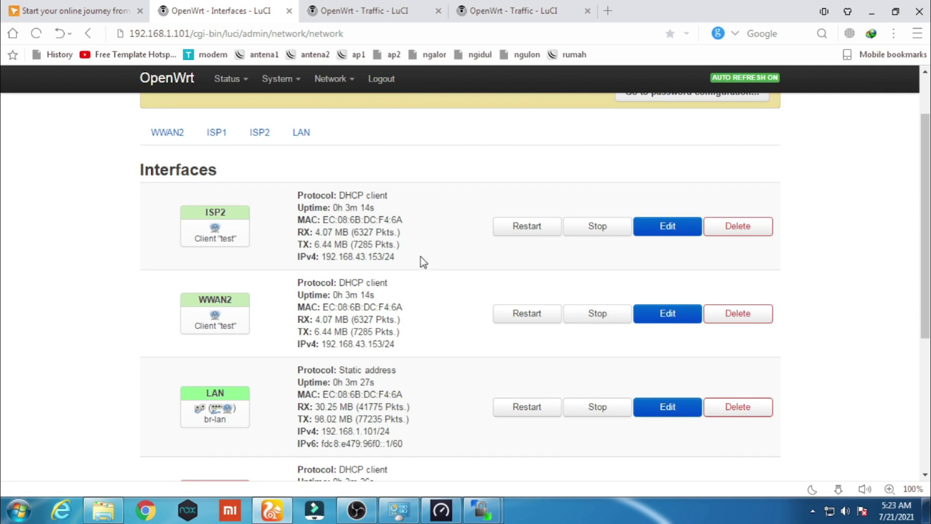
scroll(420, 266, down, 3)
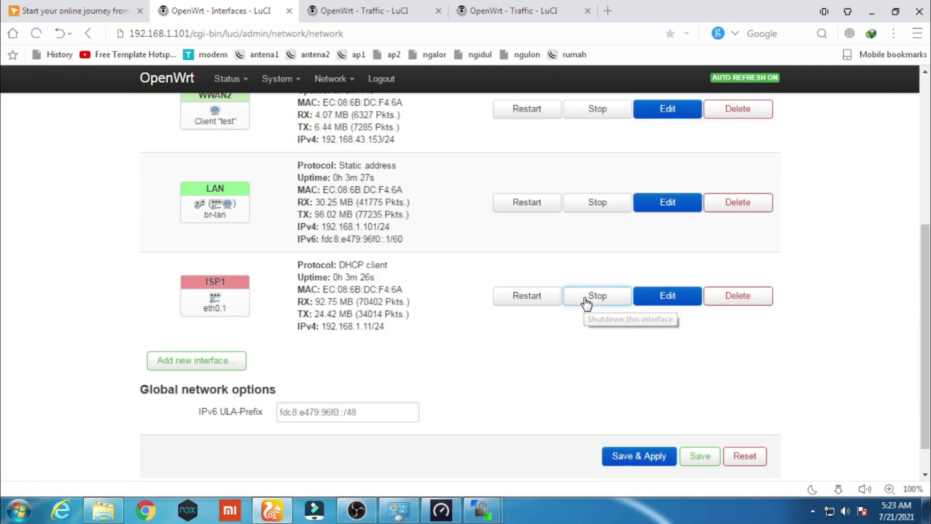
click(585, 300)
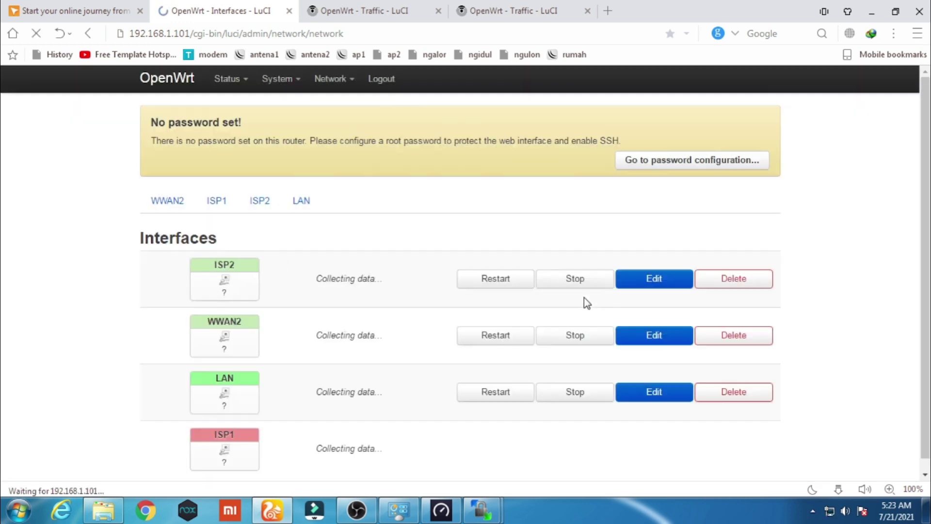
scroll(561, 305, down, 1)
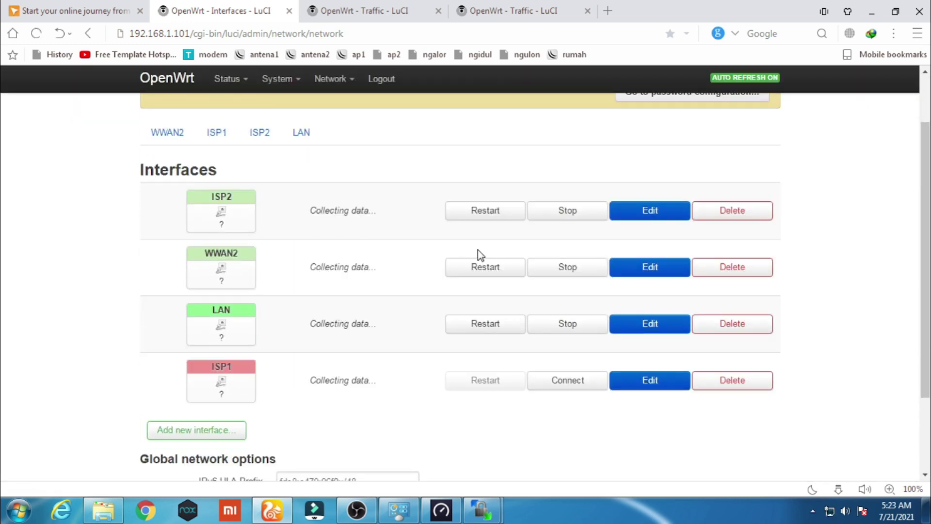
Run a speed test with ISP1 stopped, move the Speedtest window aside, and check the eth0.1 and wlan0 traffic graphs
click(383, 10)
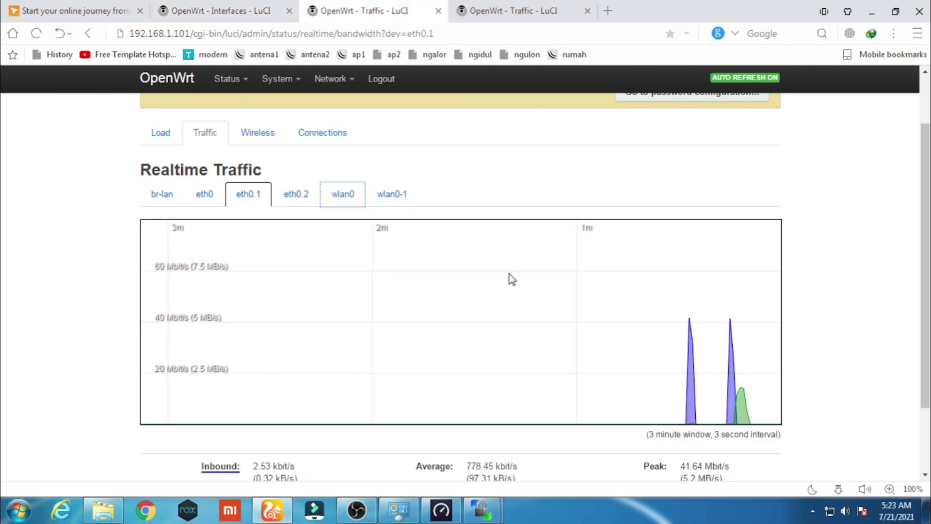
click(441, 510)
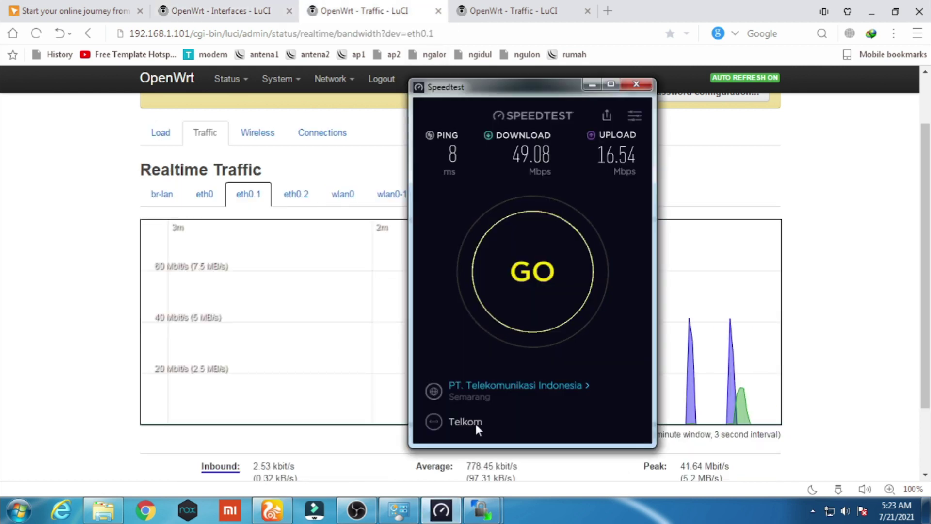
click(532, 284)
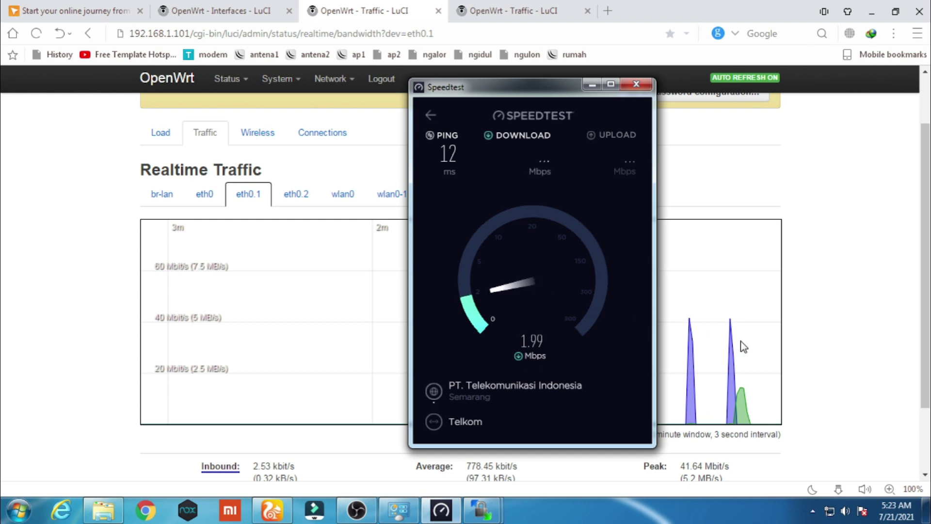
drag(534, 91, 421, 96)
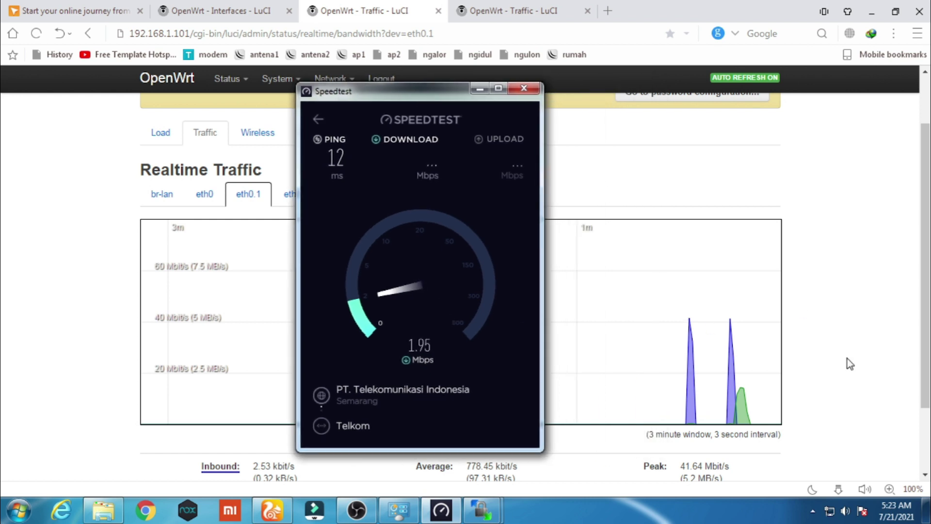
click(546, 11)
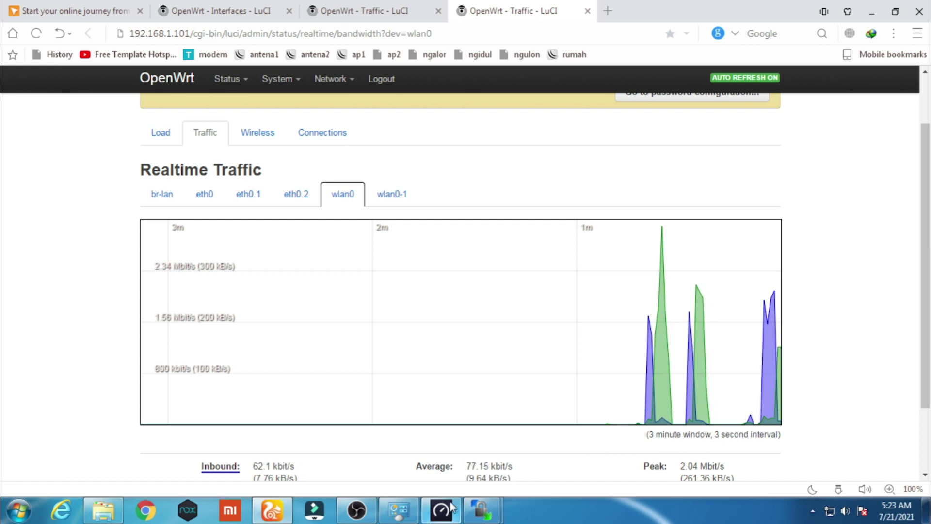
Bring back the Speedtest app, repeat the test on ISP2 alone, and check the eth0.1 traffic graph
mouse_move(447, 509)
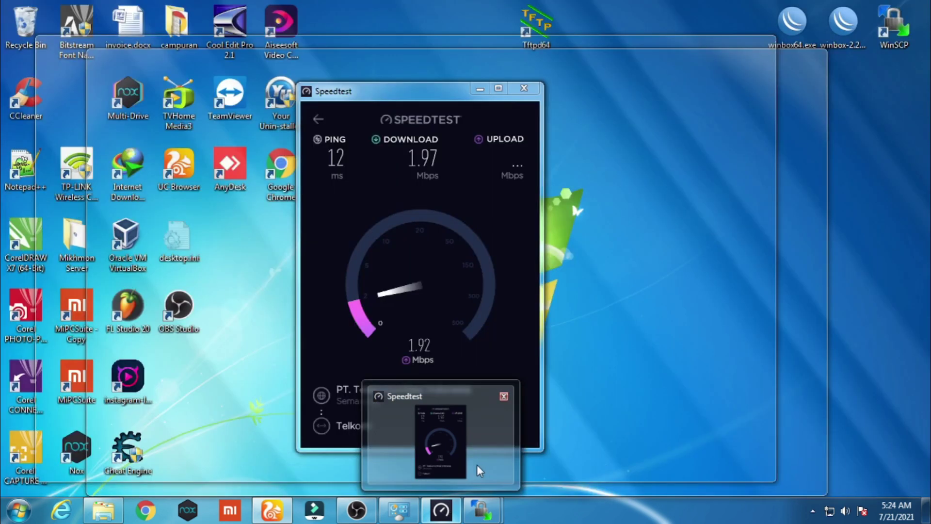
click(476, 464)
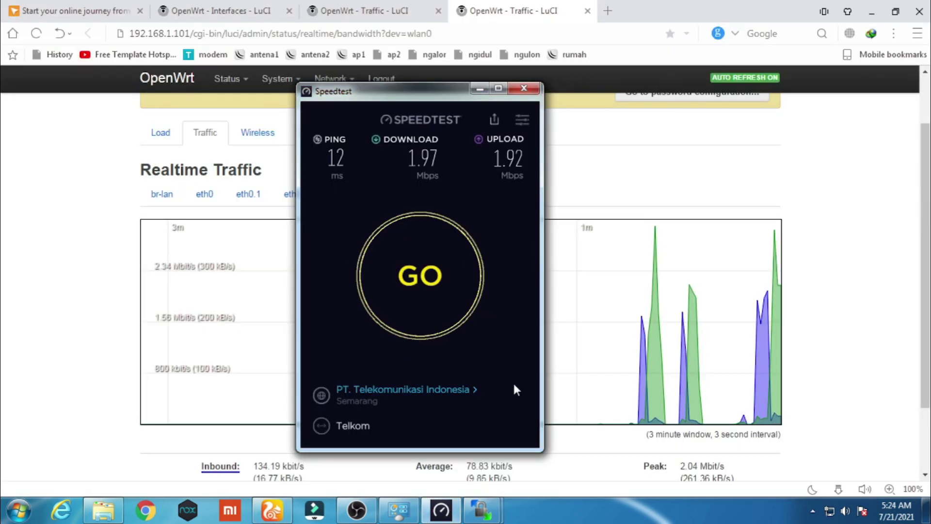
click(404, 296)
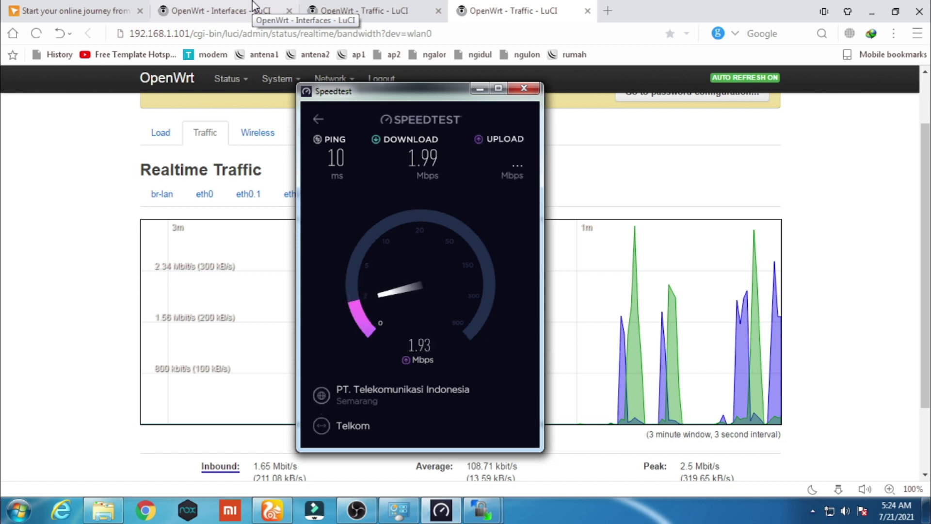
click(350, 11)
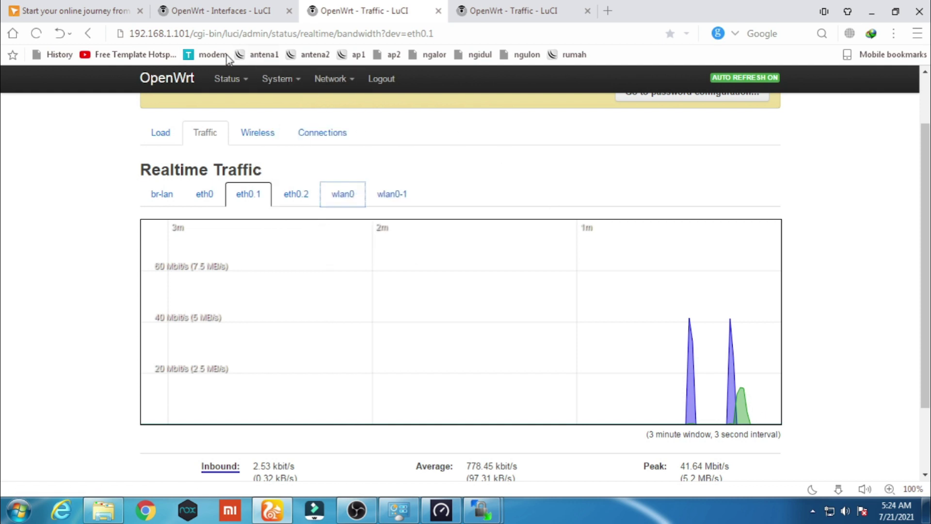
Check the load balancing status of ISP1 and ISP2 in the MWAN interface overview and detailed report
click(211, 11)
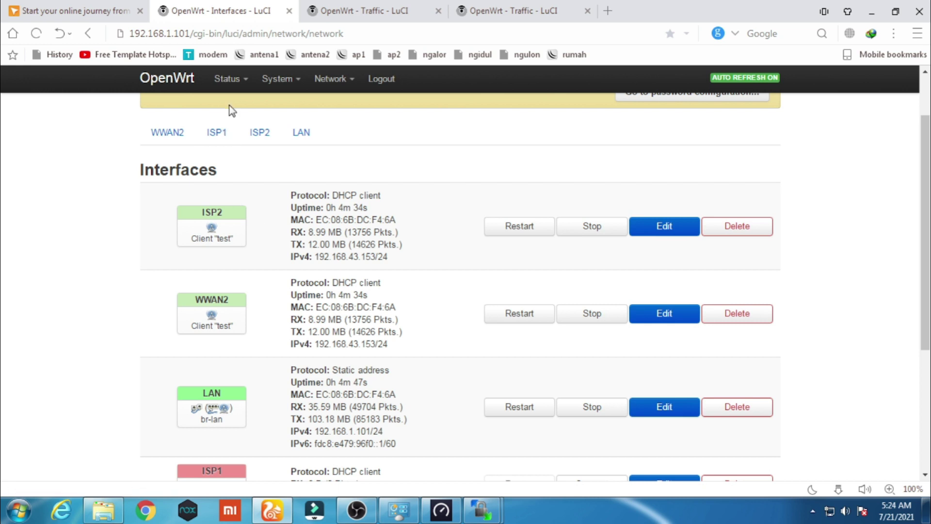
mouse_move(228, 78)
click(234, 235)
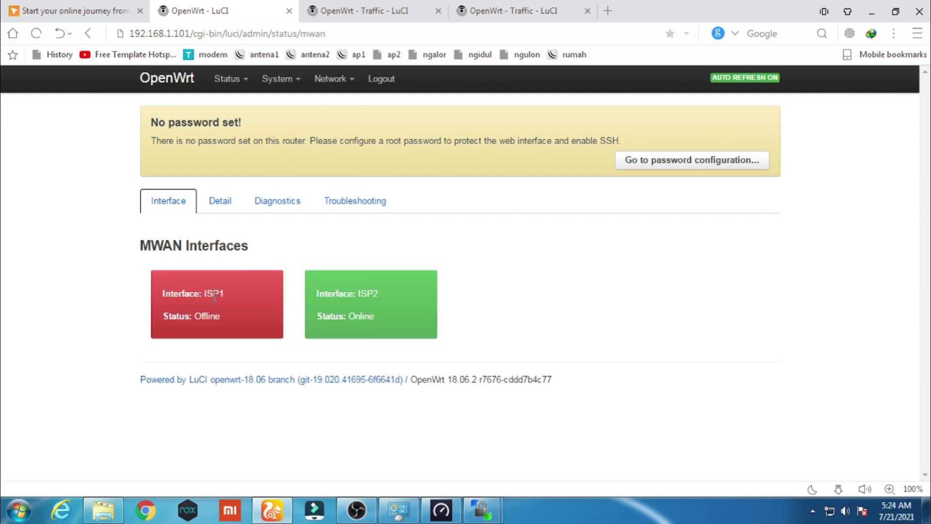
click(225, 203)
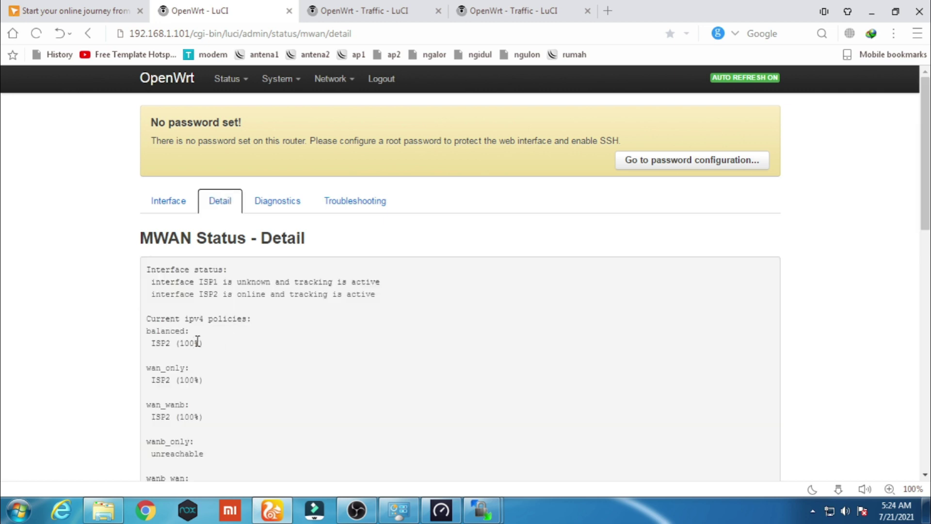
click(183, 210)
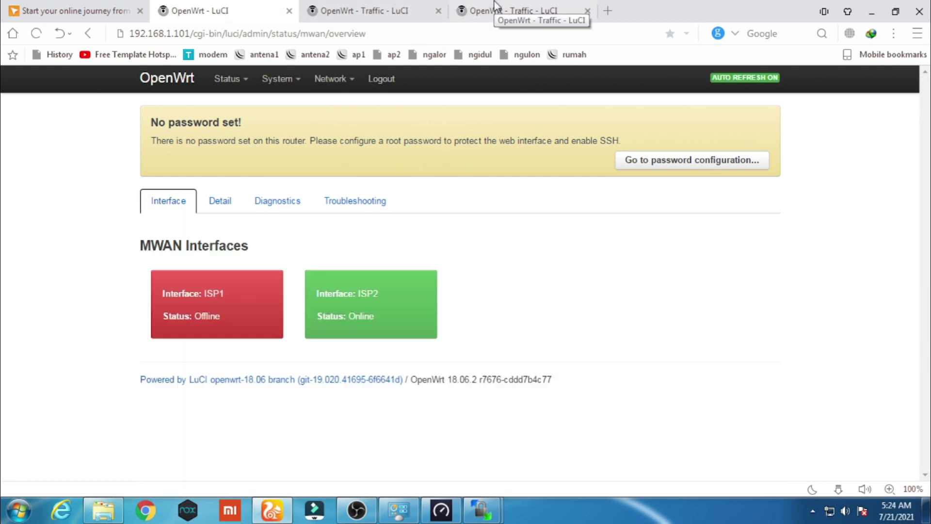
Return to the network interfaces list and reconnect the ISP1 interface
mouse_move(339, 80)
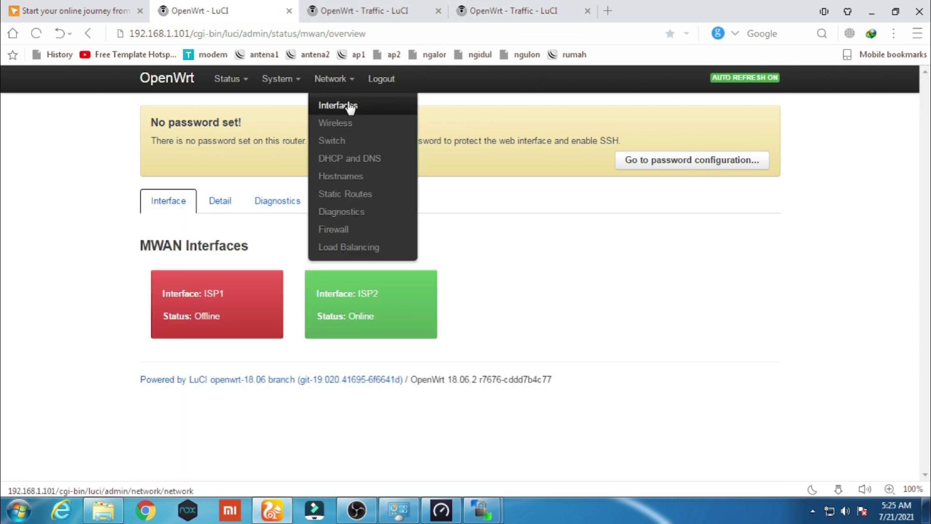
click(349, 105)
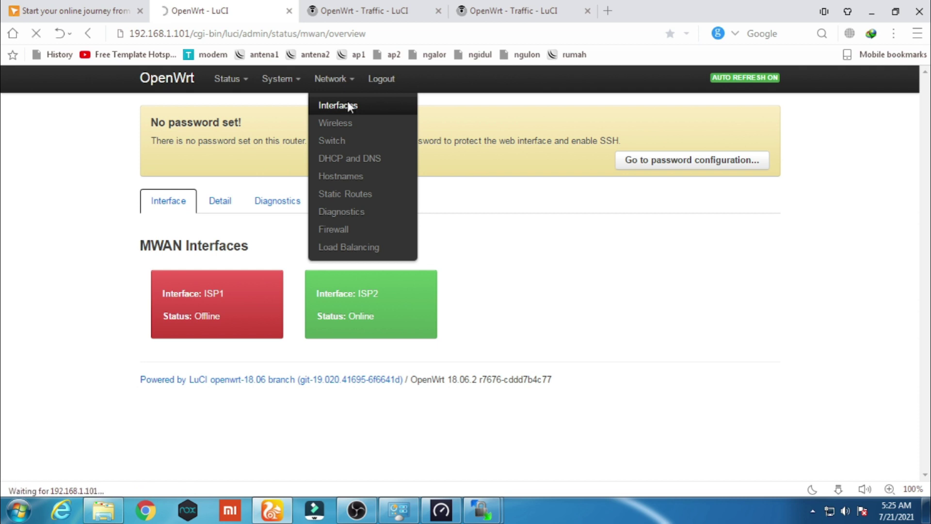
scroll(582, 228, down, 3)
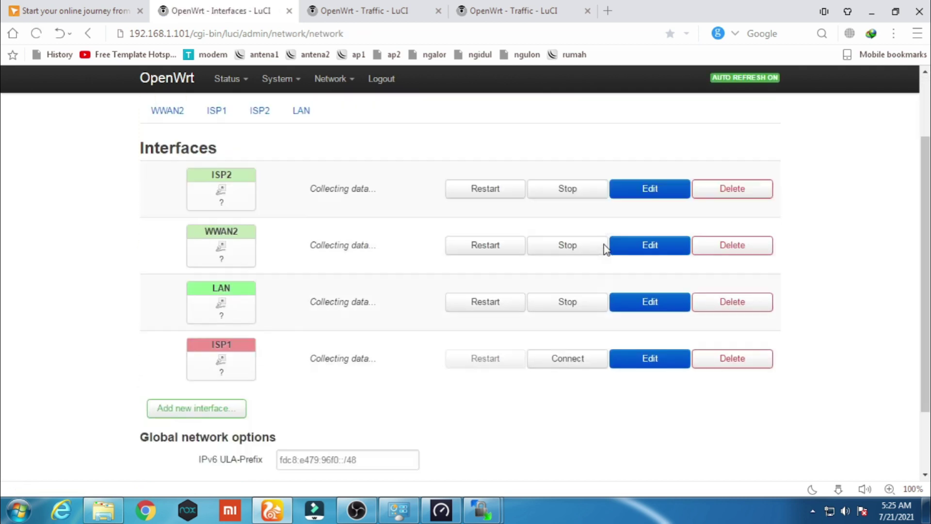
click(602, 416)
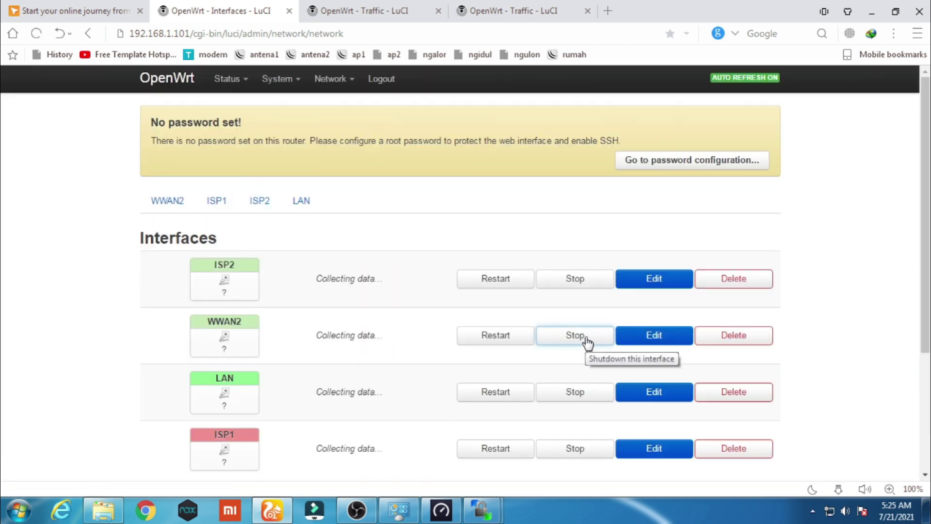
Shut down the WWAN2 interface and check the wlan0 and eth0.1 traffic graphs
click(588, 342)
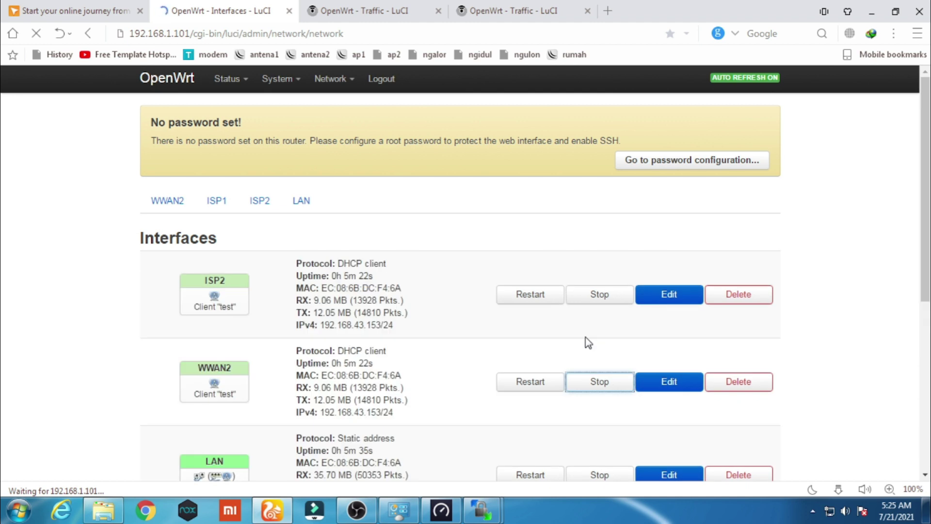
click(501, 6)
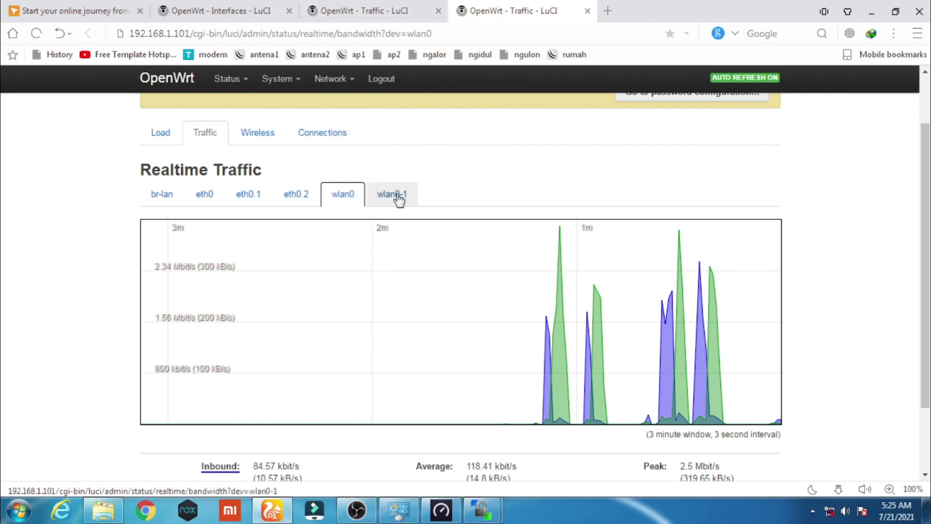
click(324, 9)
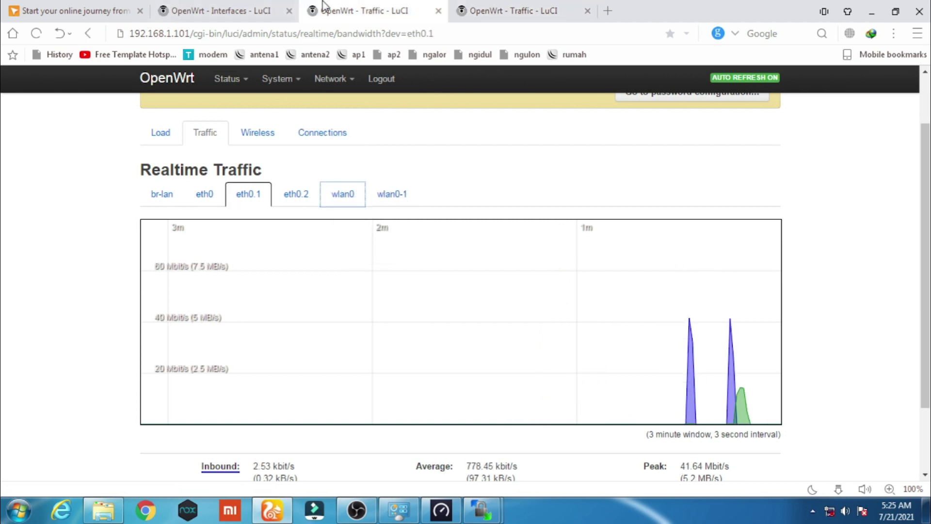
Return to the network interfaces list and shut down the ISP2 interface
click(221, 10)
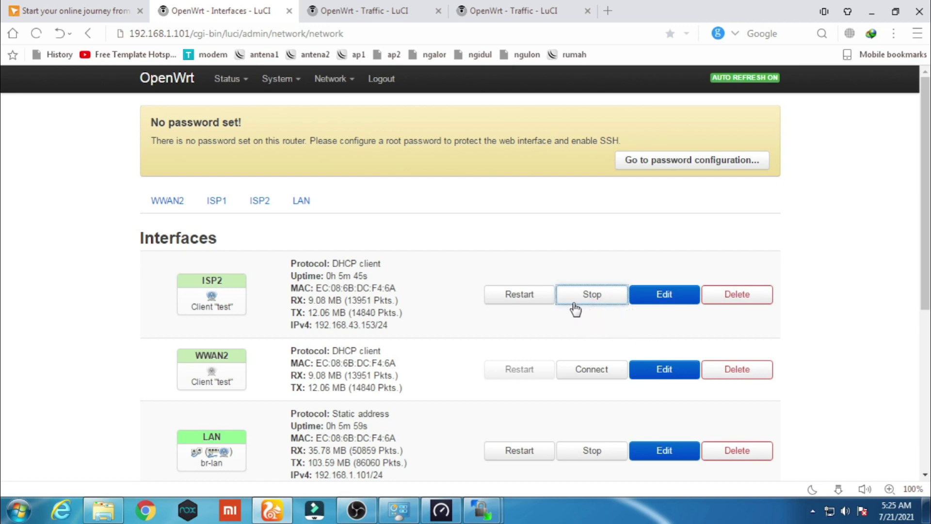
click(599, 302)
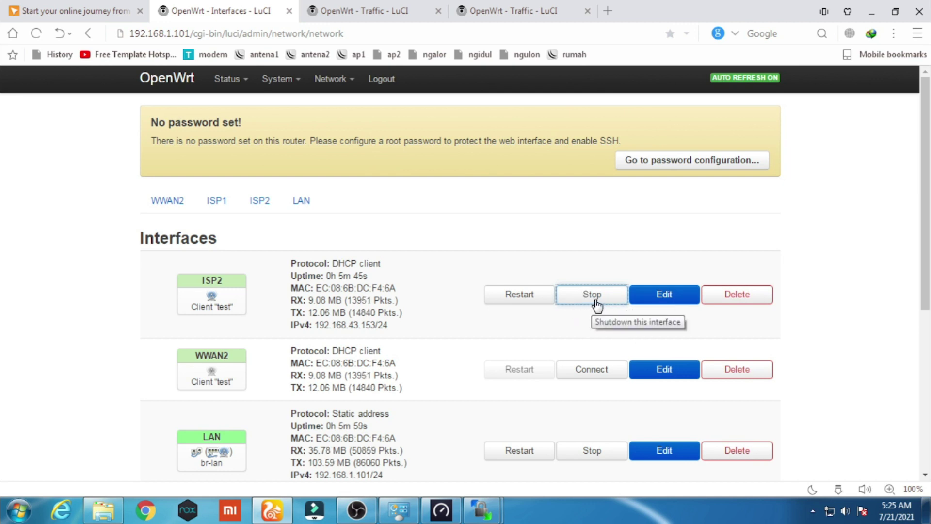
click(598, 303)
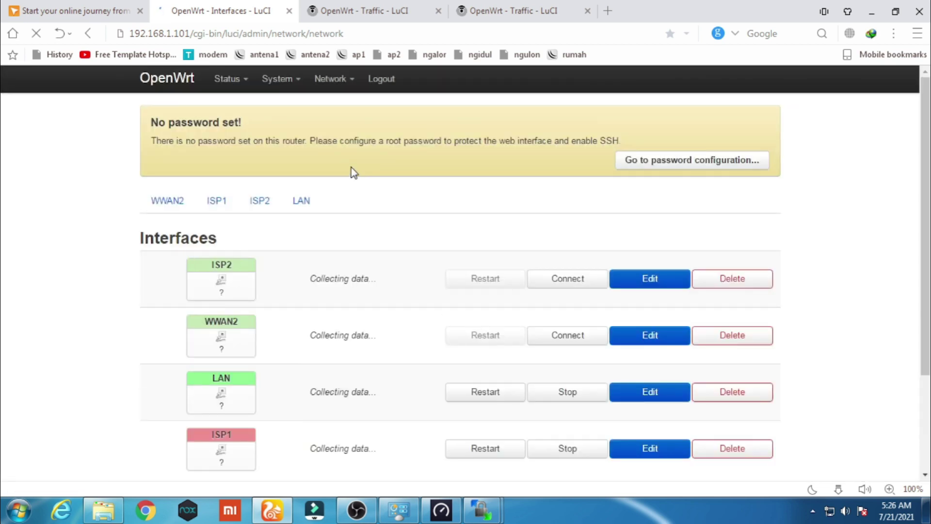
Check the ISP1 and ISP2 load balancing status in the detailed report and the MWAN interface overview
mouse_move(232, 86)
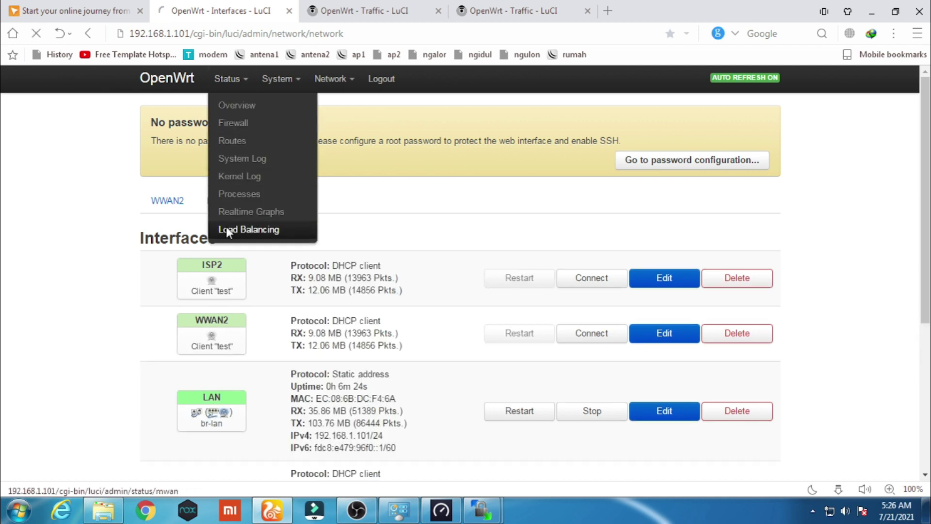
click(227, 229)
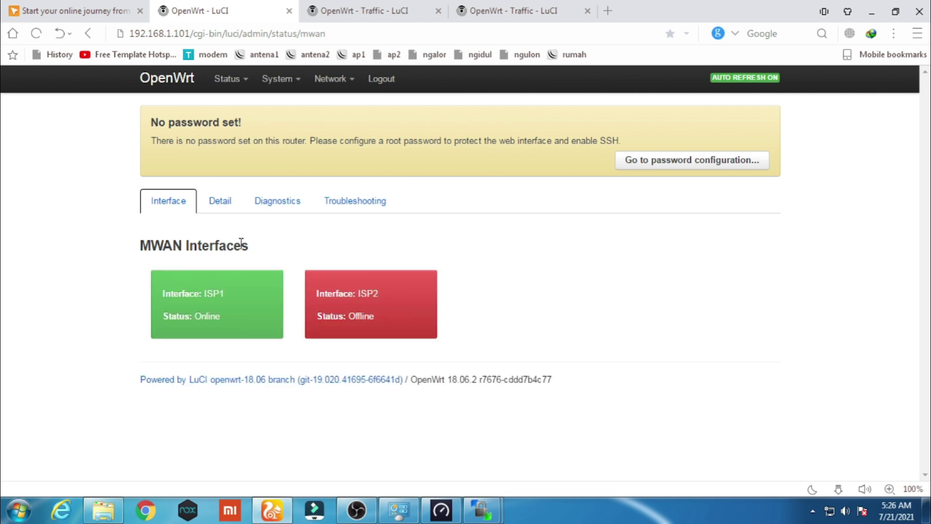
click(223, 204)
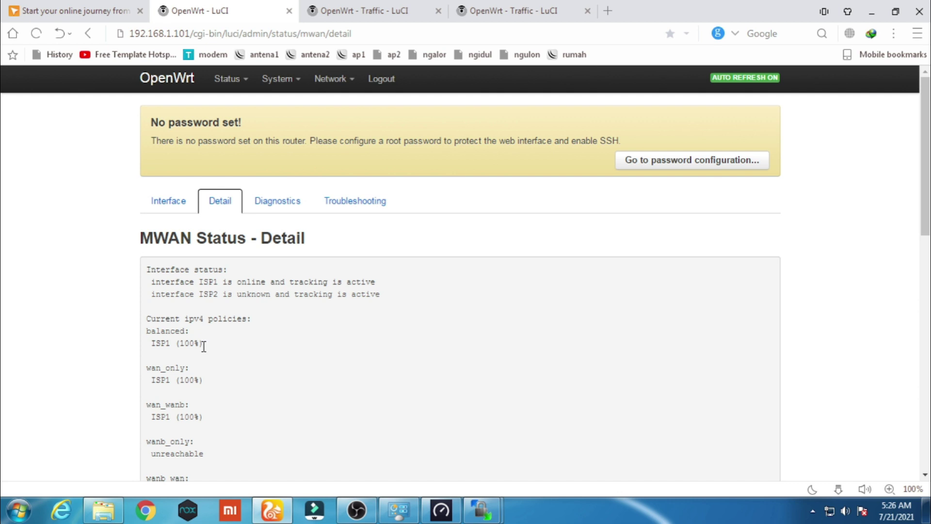
click(186, 205)
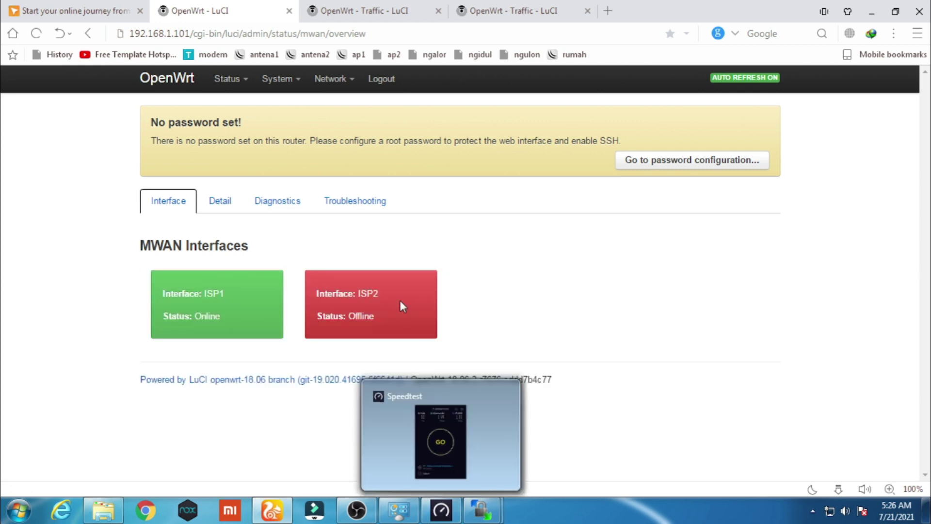
Run a speed test in Speedtest and compare the resulting traffic on the eth0.1 and wlan0 realtime graphs
click(359, 7)
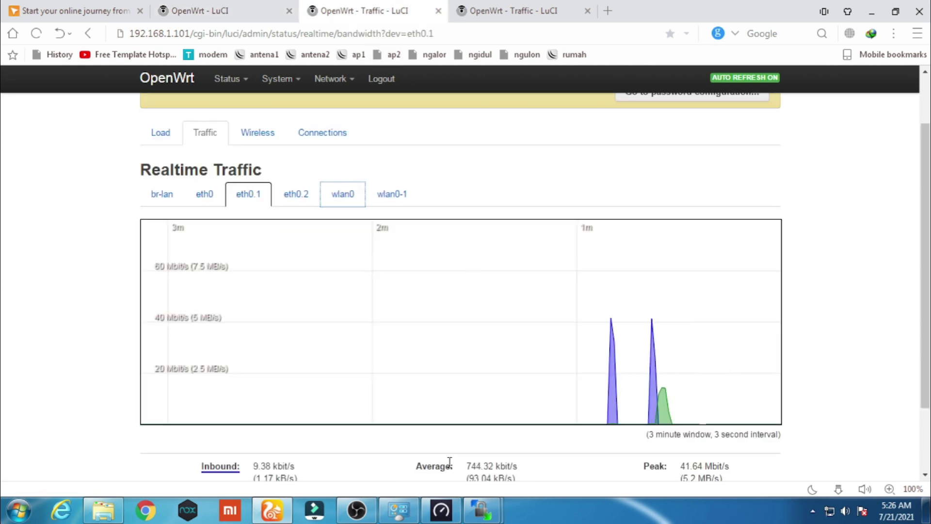
click(441, 510)
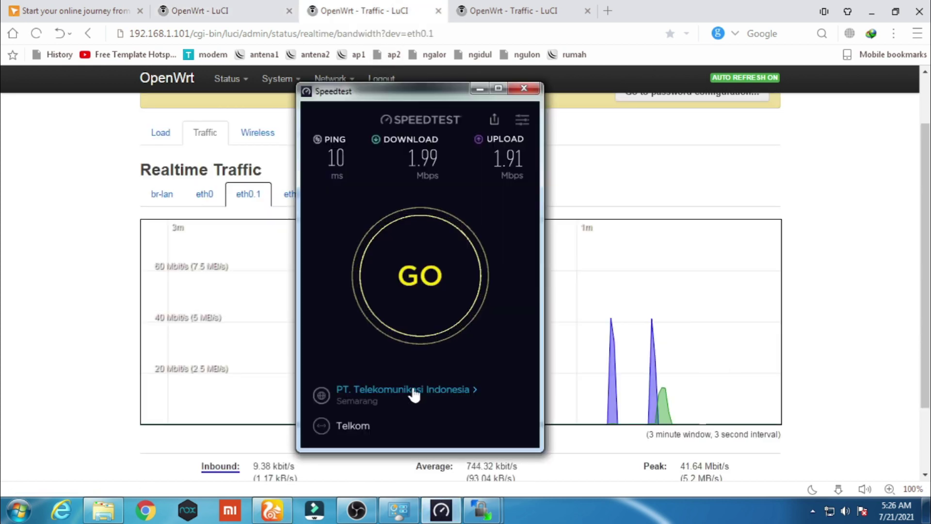
click(421, 243)
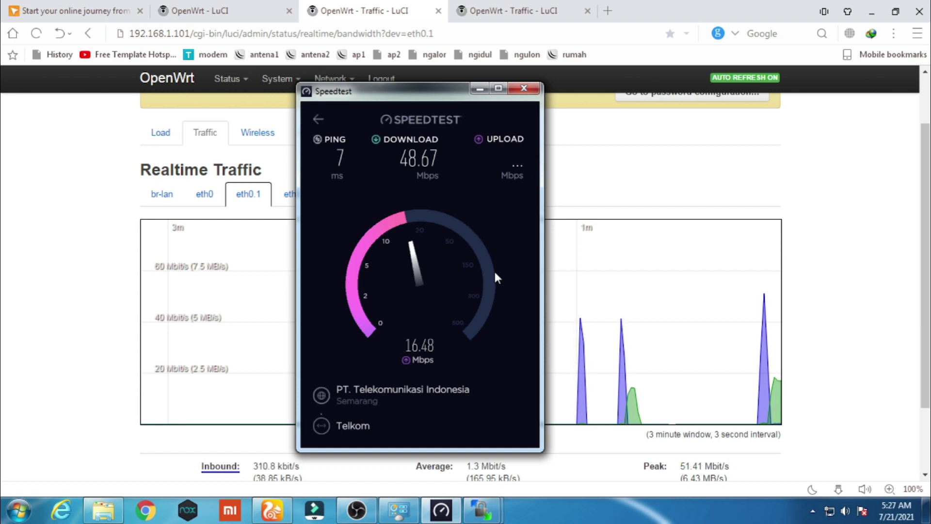
click(493, 6)
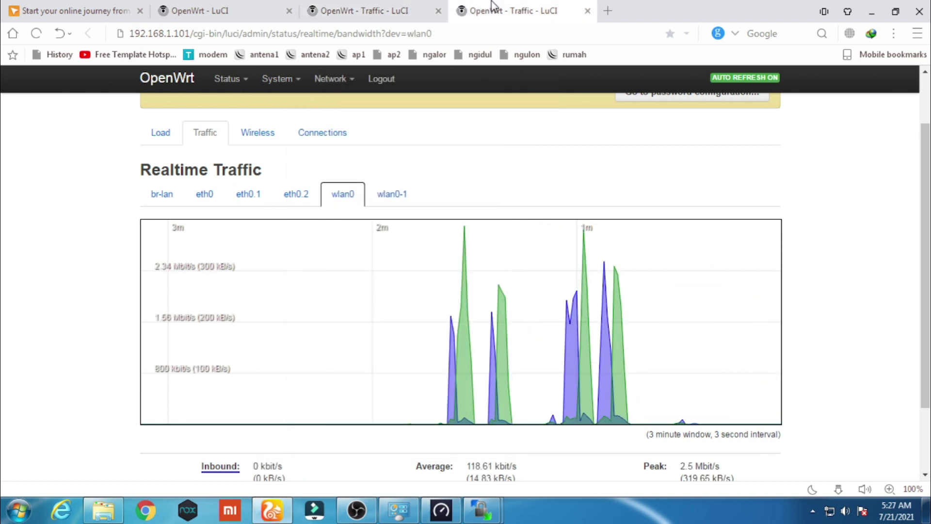
click(400, 7)
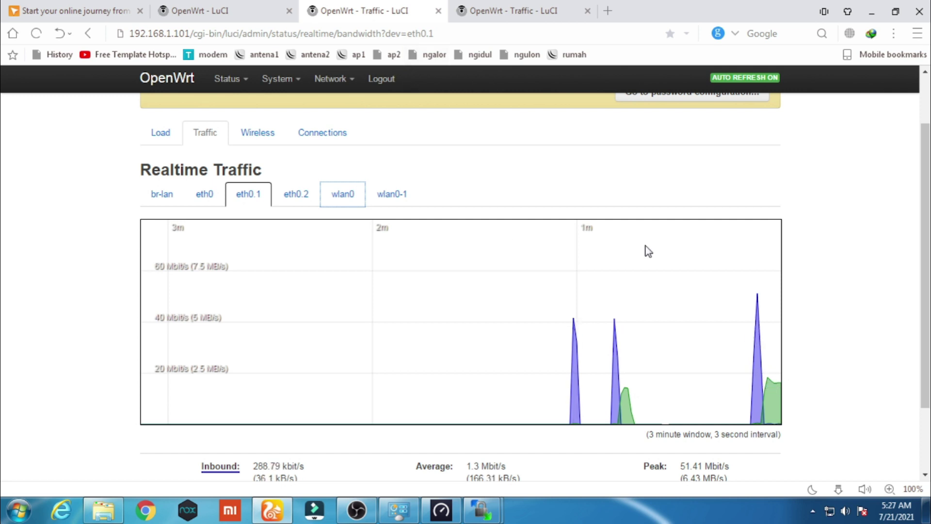
click(507, 5)
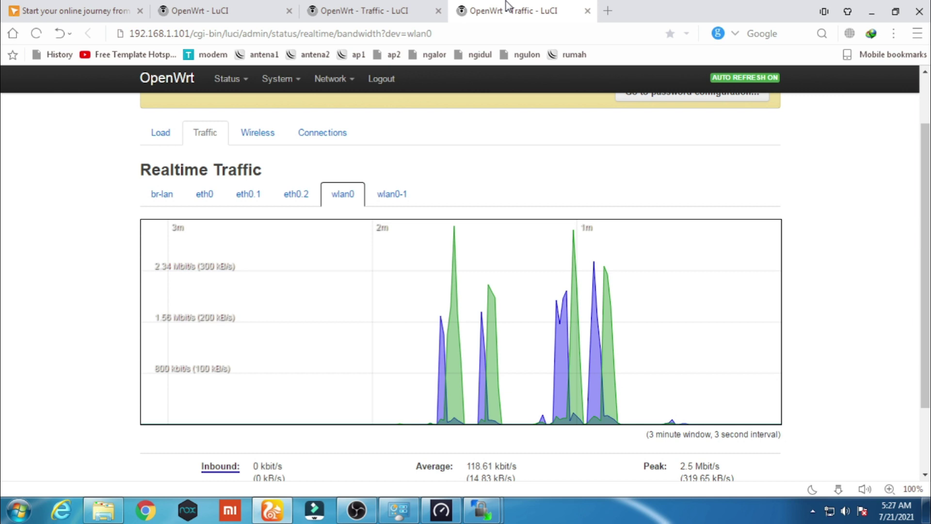
click(391, 9)
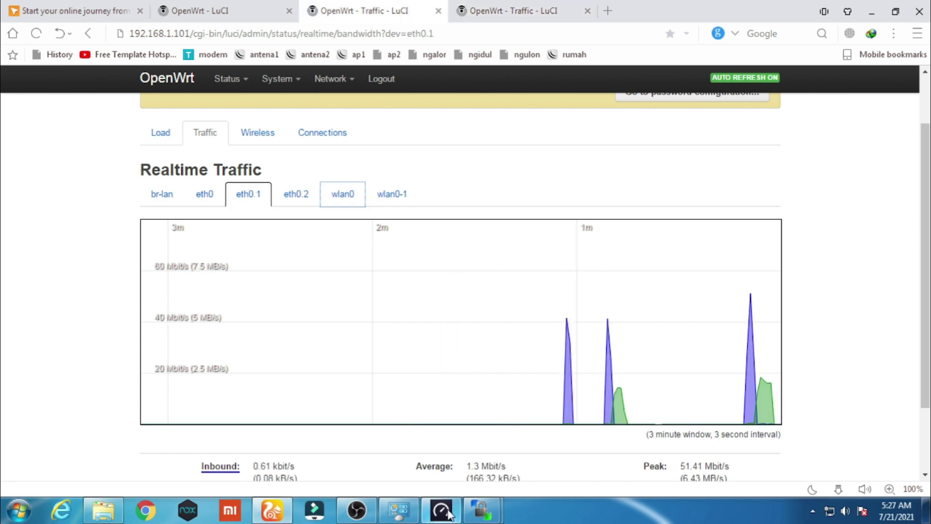
Repeat the speed test while monitoring the wlan0 realtime traffic graph
mouse_move(437, 510)
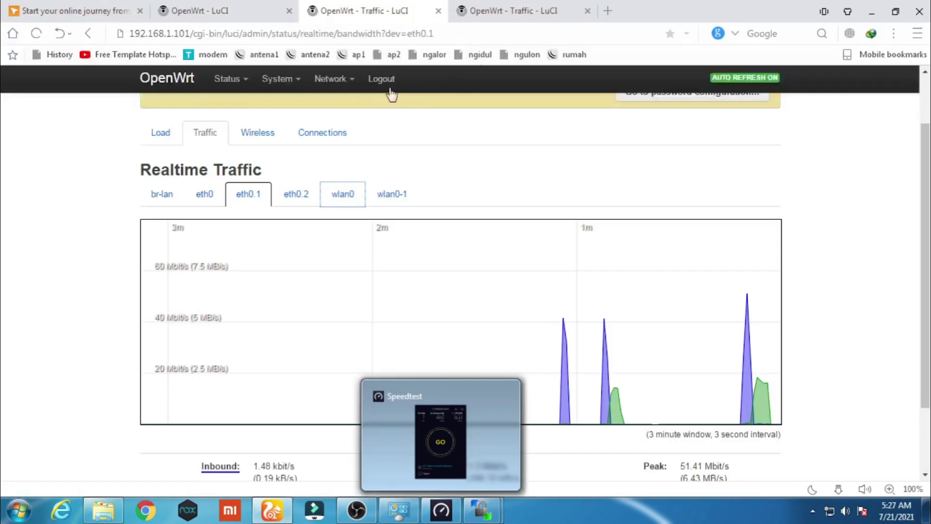
click(507, 8)
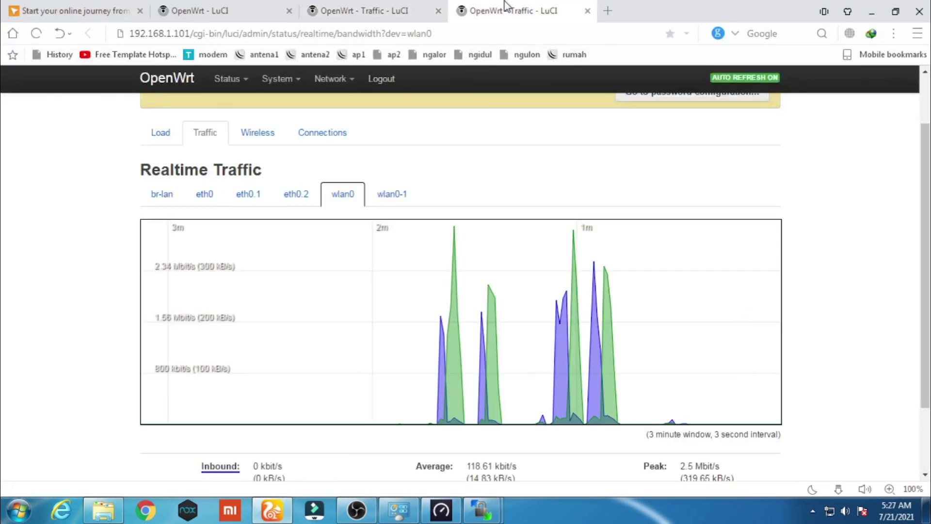
click(449, 507)
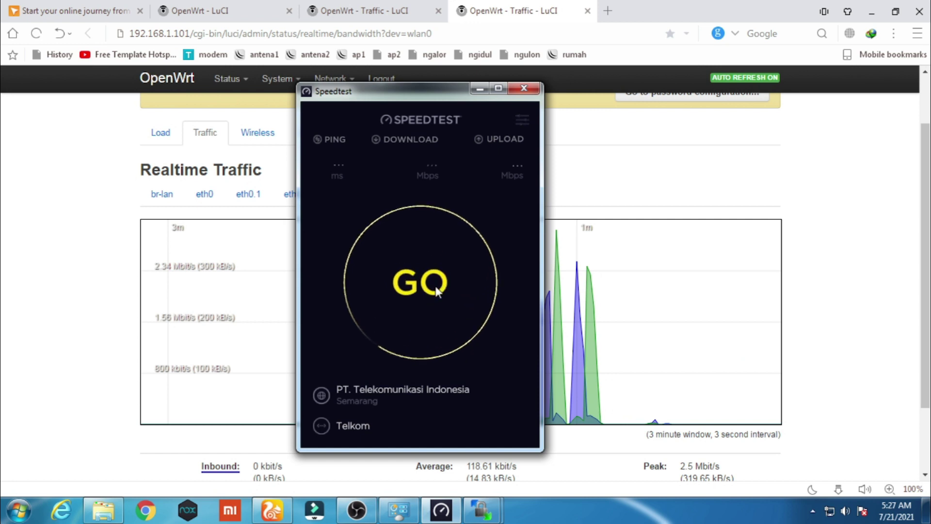
click(437, 290)
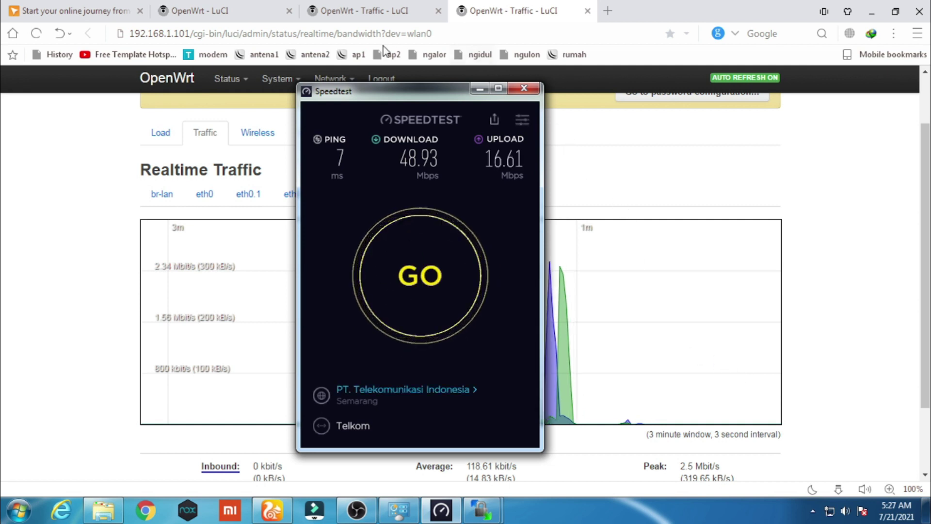
click(684, 129)
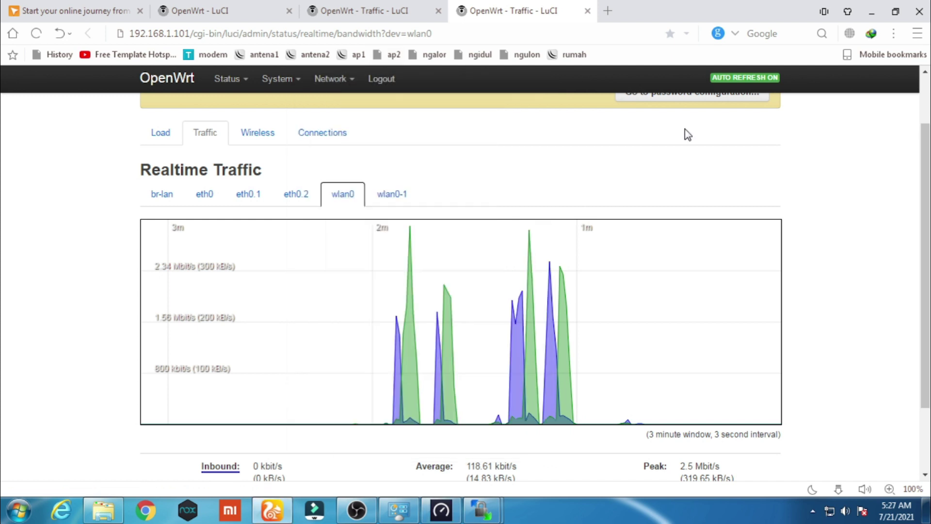
Return to the network interfaces list and reconnect the ISP2 and WWAN2 interfaces
click(210, 9)
mouse_move(332, 77)
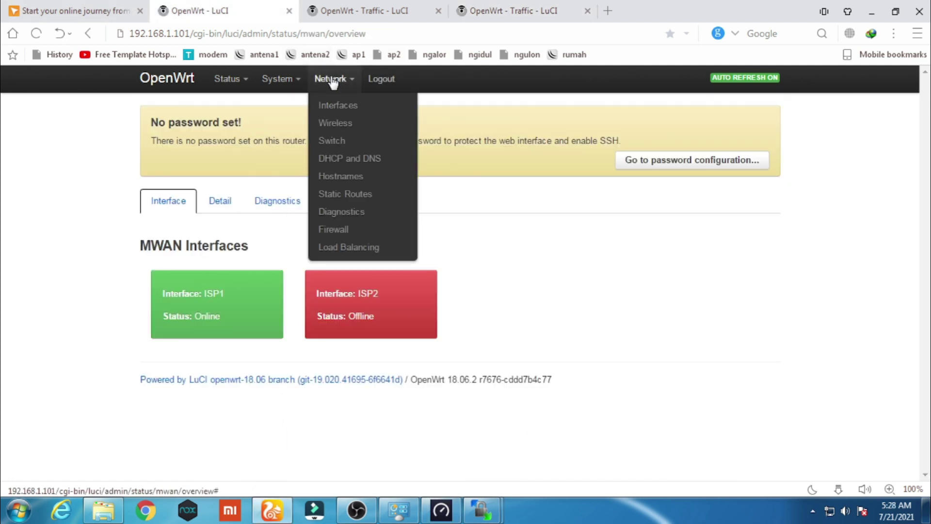
click(343, 112)
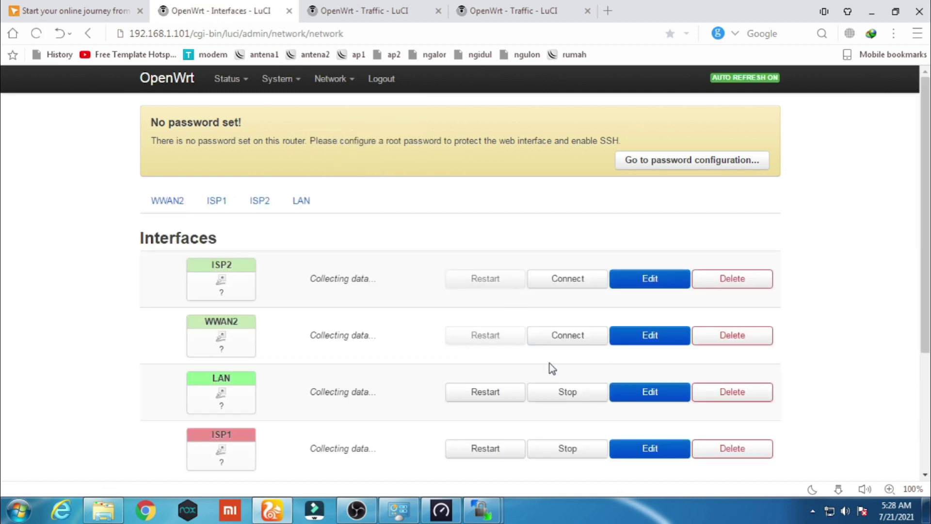
scroll(552, 368, down, 2)
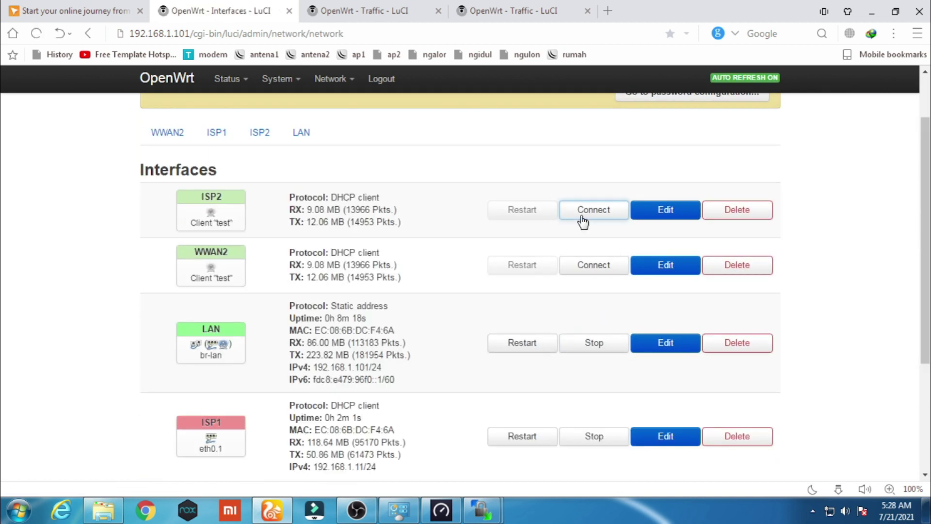
click(583, 222)
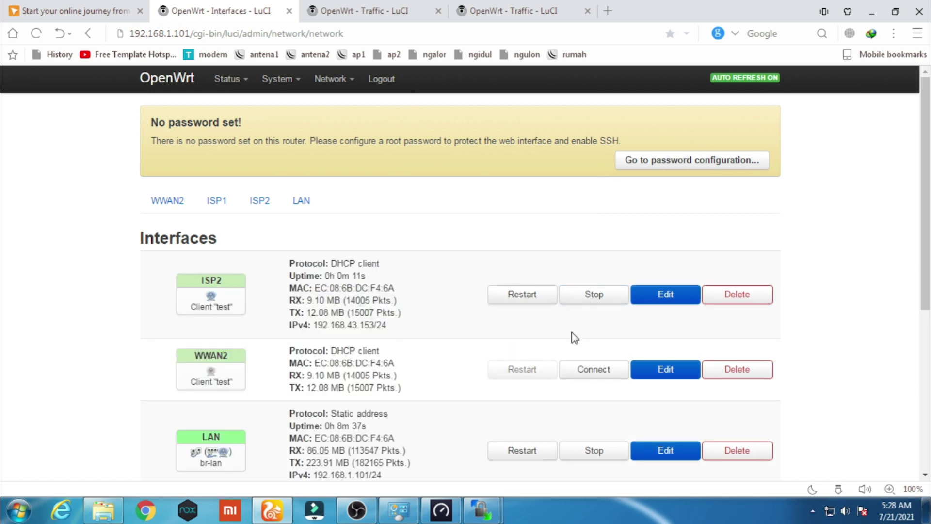
click(584, 370)
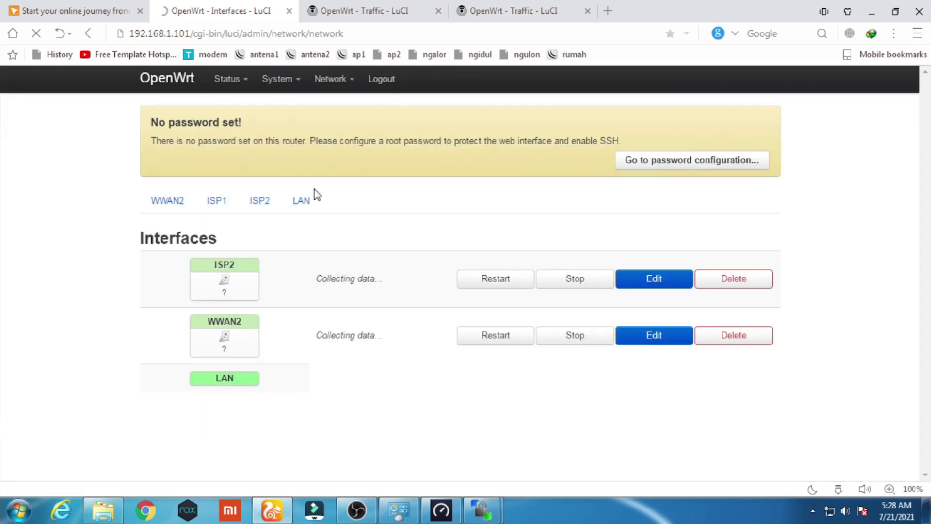
Refresh the MWAN interface status for ISP1 and ISP2 and examine how the detailed report splits traffic between them
mouse_move(228, 79)
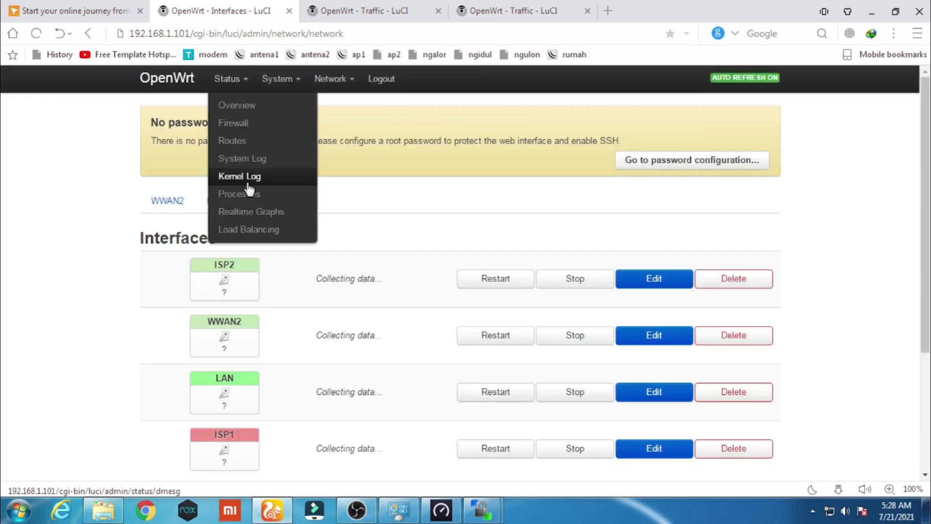
click(249, 228)
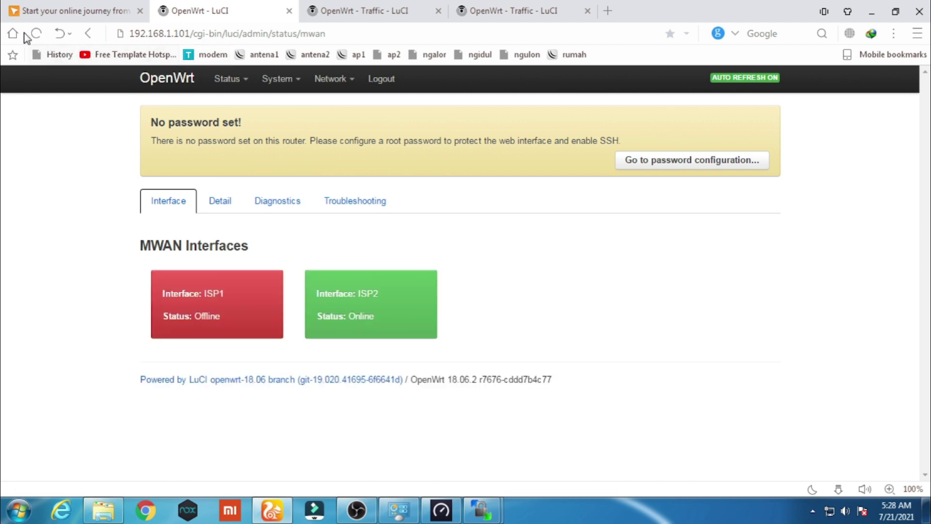
click(45, 33)
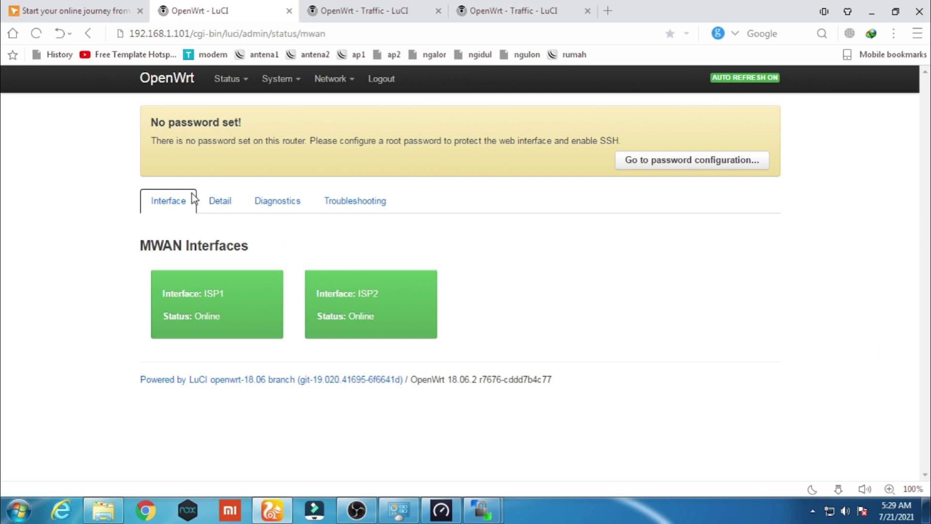
click(231, 192)
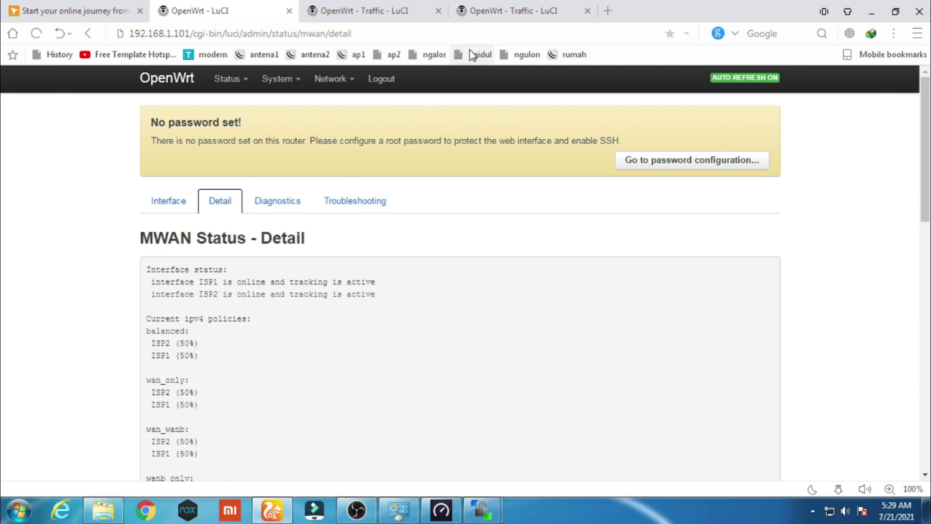
Open the wan_m1_w3 member in the load balancing configuration and save it with its existing metric and weight
mouse_move(334, 79)
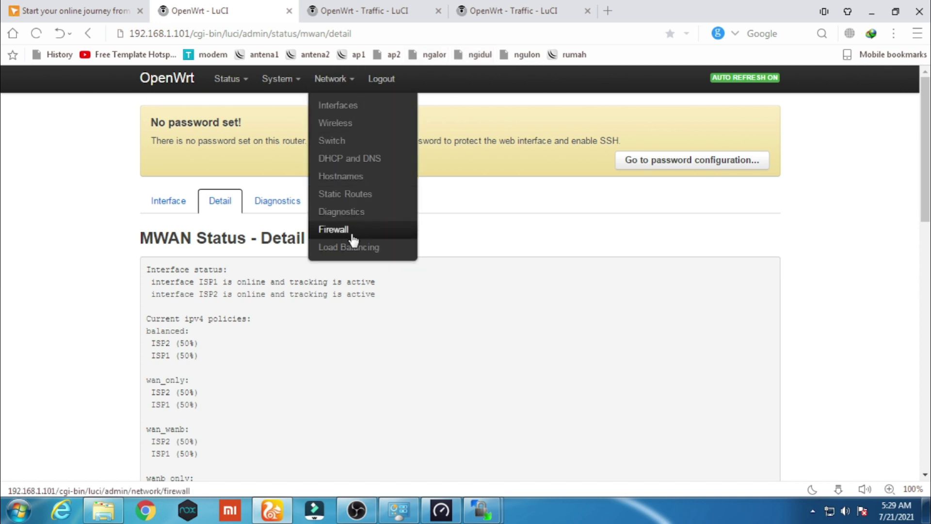
click(354, 247)
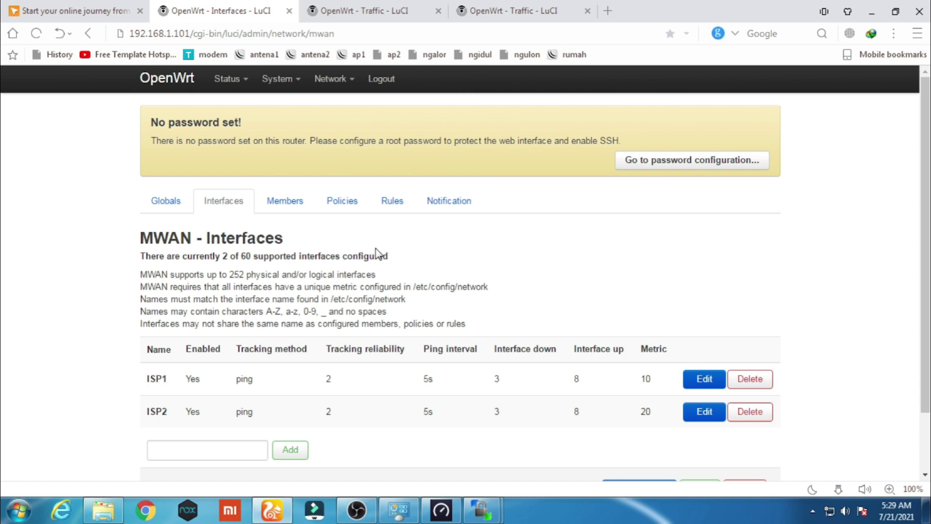
click(297, 207)
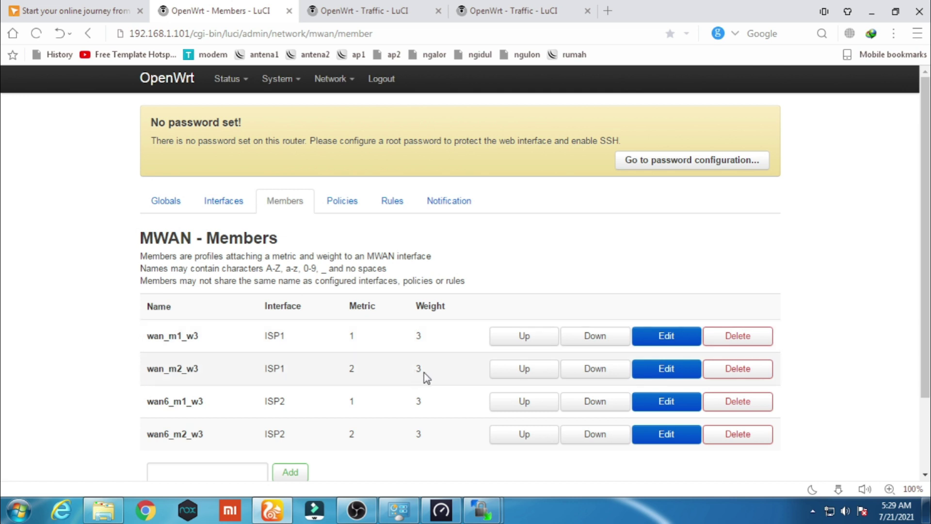
click(661, 343)
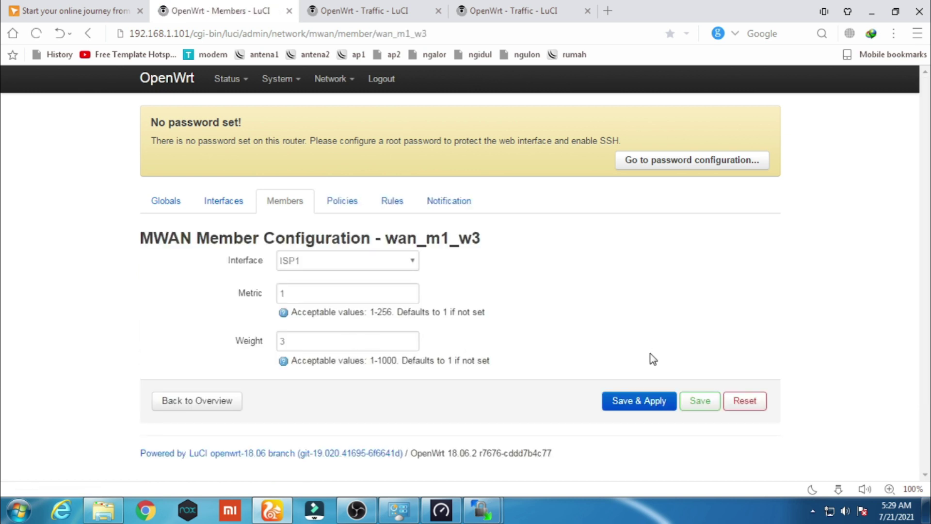
click(701, 408)
Review the MWAN interfaces and members lists, and open the router's status overview
click(218, 201)
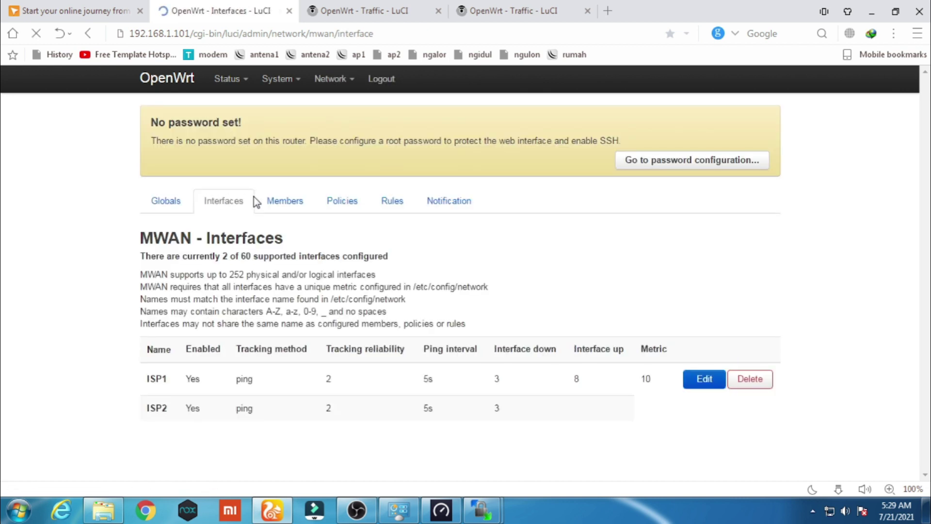
click(285, 199)
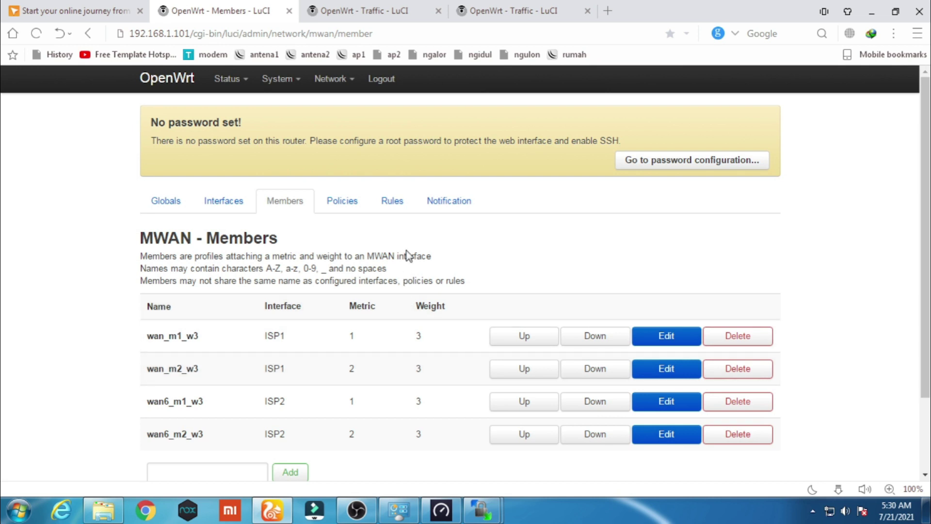
mouse_move(355, 86)
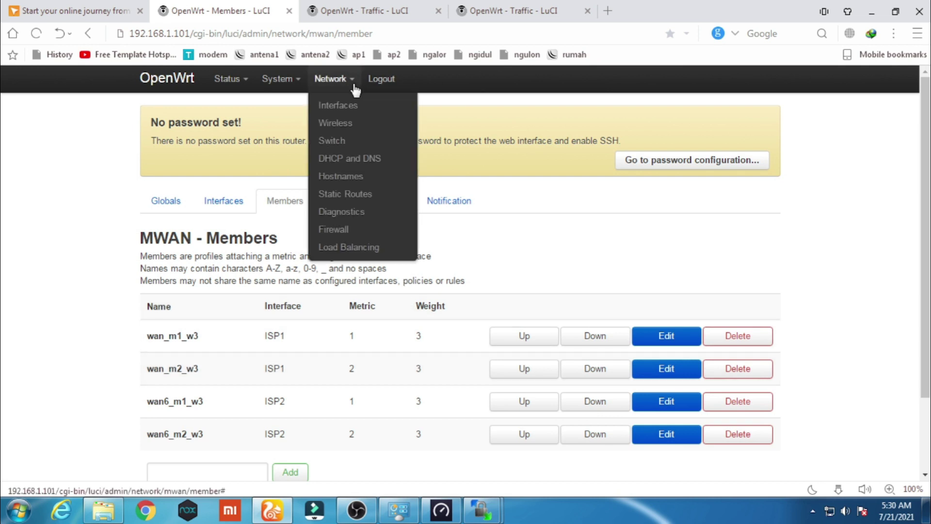
mouse_move(232, 80)
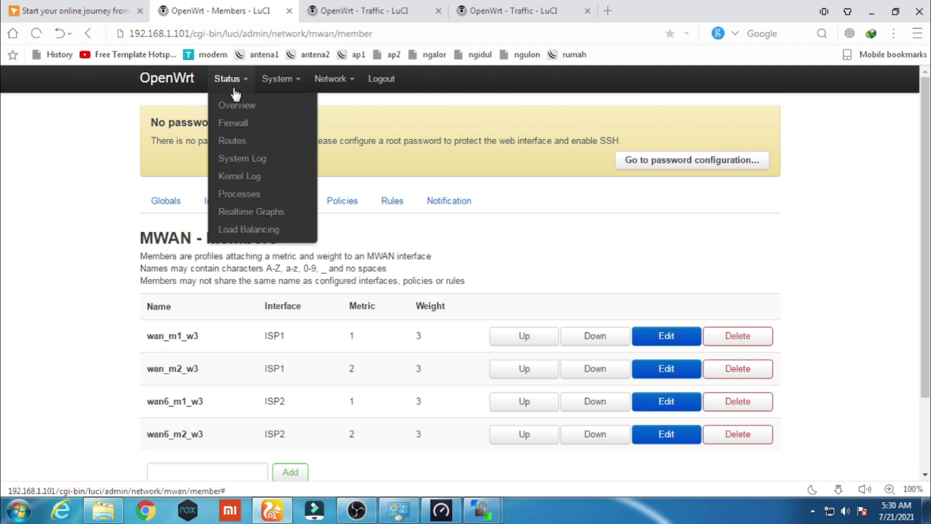
click(236, 103)
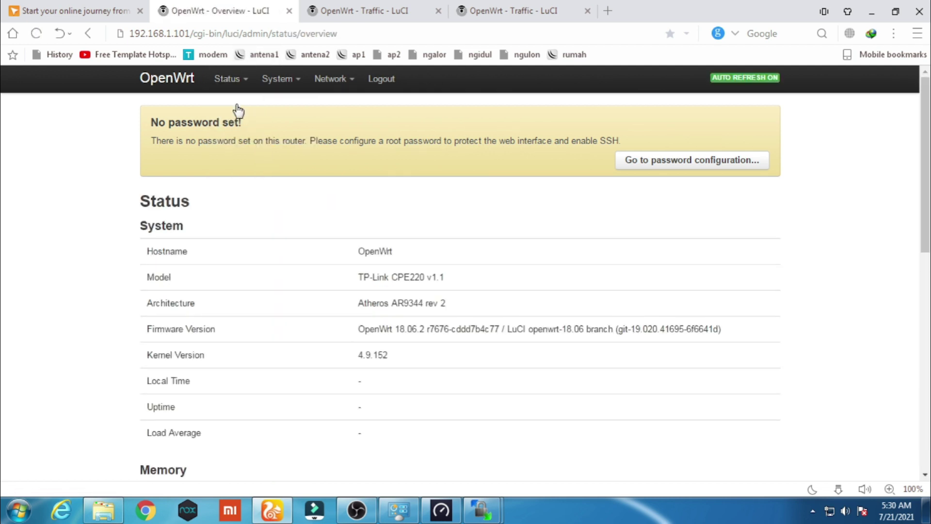